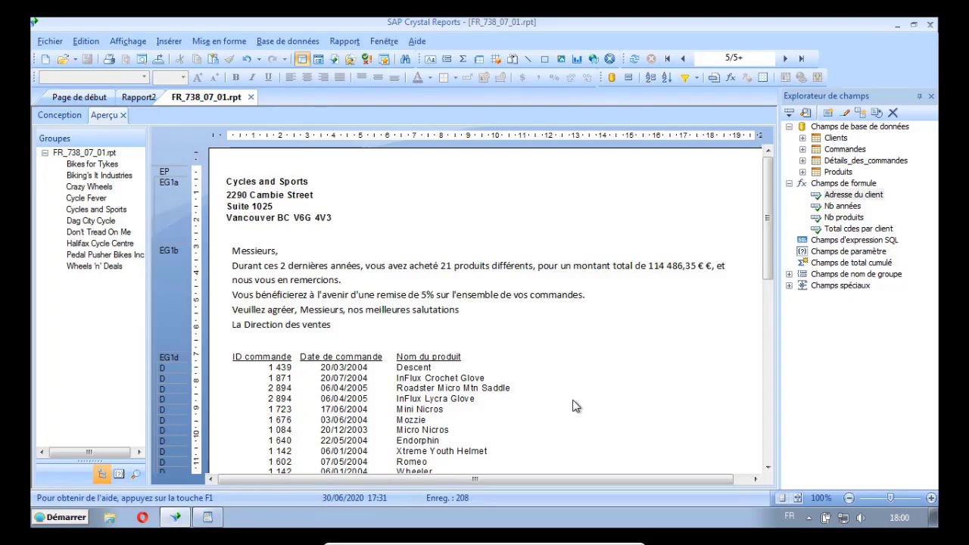
- Examine the previewed letters for the first client, Bikes for Tykes, and for the client Cycle Fever
{"action": "left_click", "coordinate": [668, 61]}
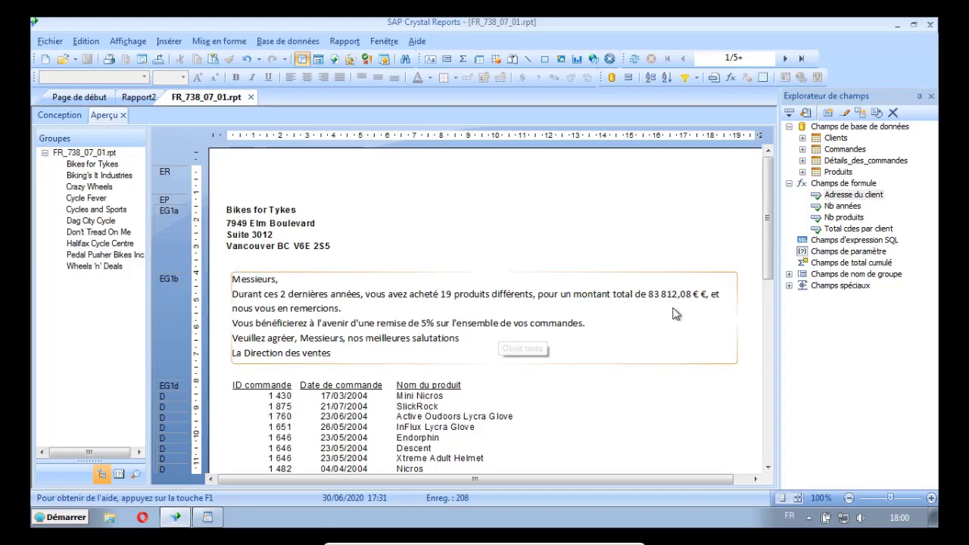
{"action": "scroll", "coordinate": [768, 258], "scroll_direction": "down", "scroll_amount": 3}
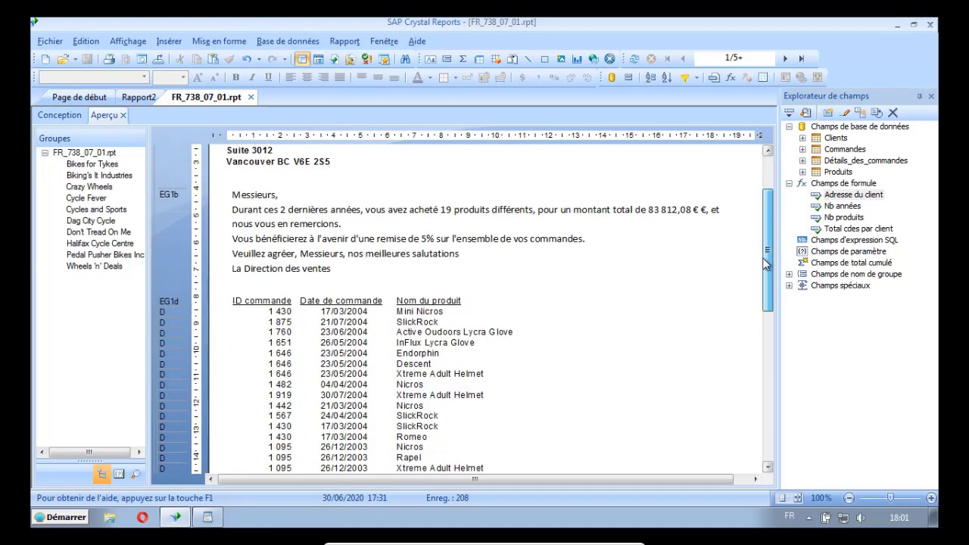
{"action": "scroll", "coordinate": [764, 258], "scroll_direction": "up", "scroll_amount": 3}
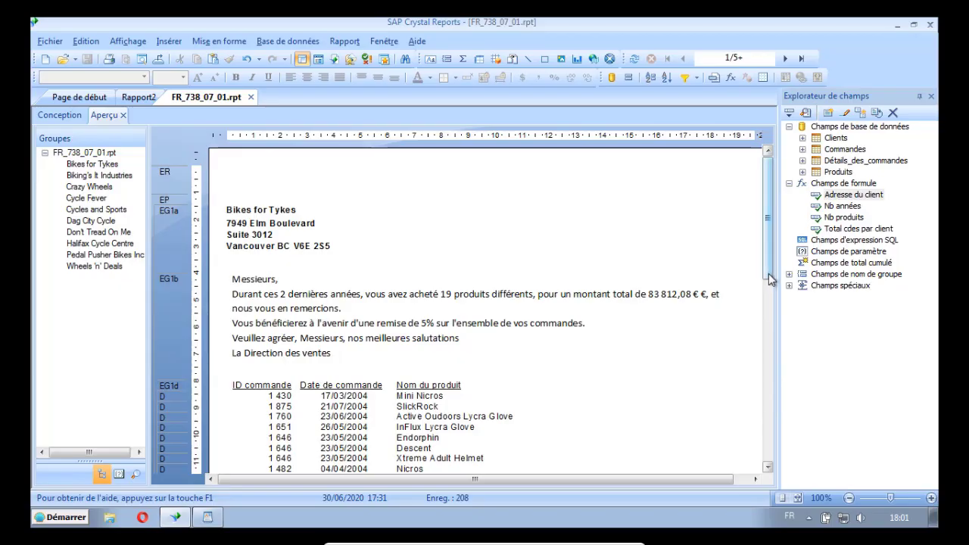
{"action": "scroll", "coordinate": [769, 278], "scroll_direction": "down", "scroll_amount": 1}
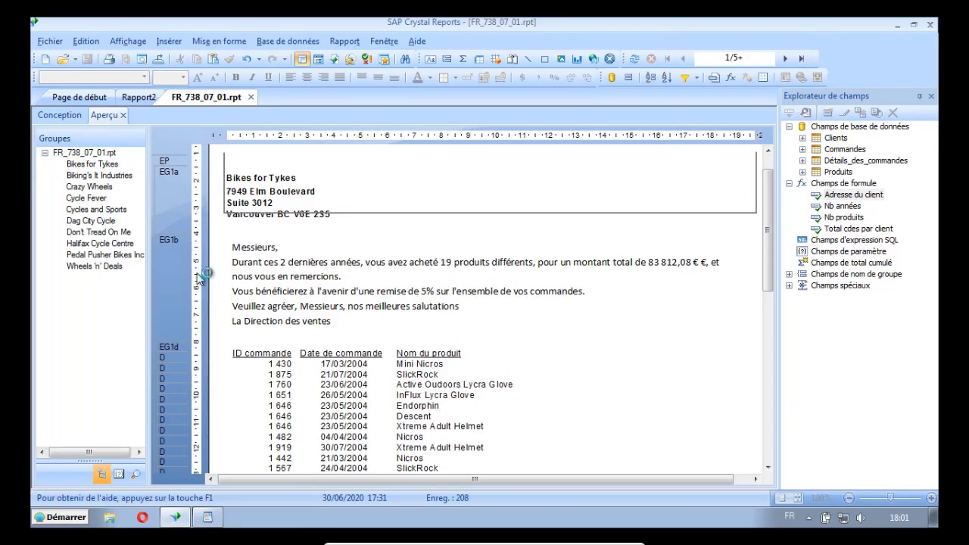
{"action": "left_click", "coordinate": [86, 197]}
{"action": "scroll", "coordinate": [767, 251], "scroll_direction": "up", "scroll_amount": 1}
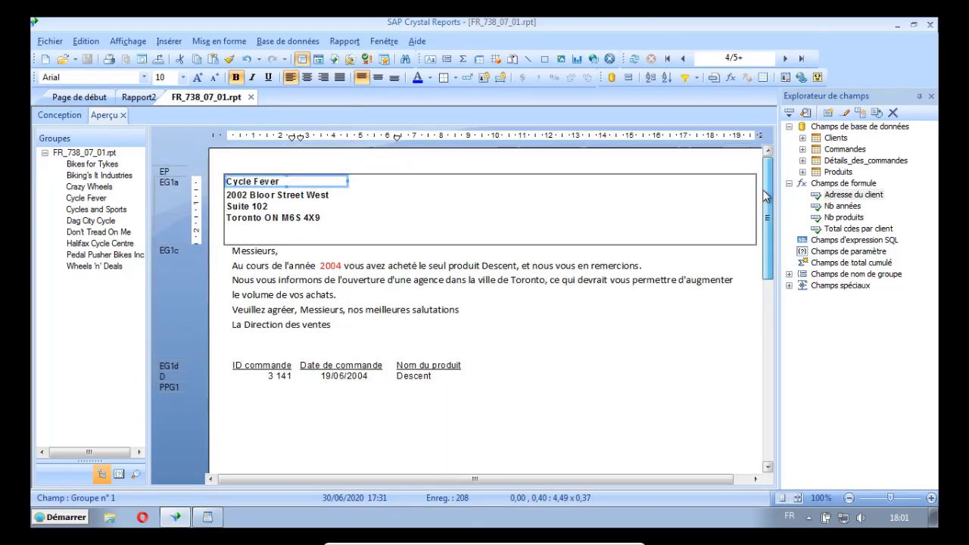
{"action": "left_click", "coordinate": [537, 376]}
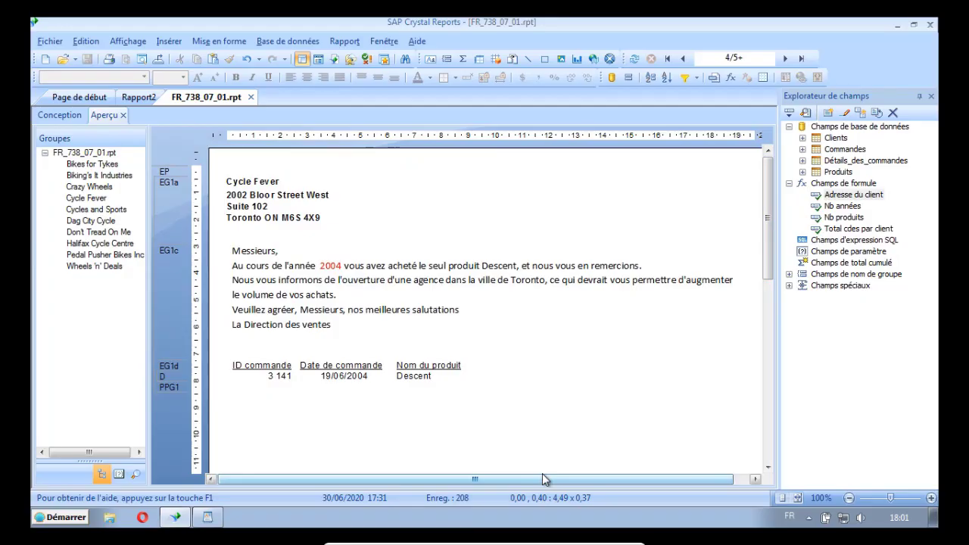
- Switch the report to design view and examine the group header sections 1a to 1d and the details section
{"action": "left_click", "coordinate": [59, 115]}
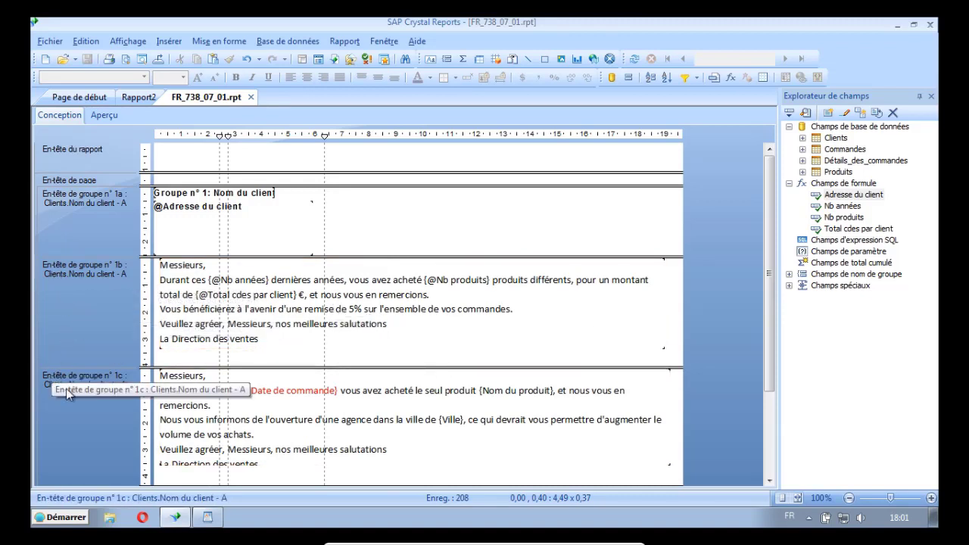
{"action": "left_click_drag", "start_coordinate": [768, 318], "coordinate": [770, 365]}
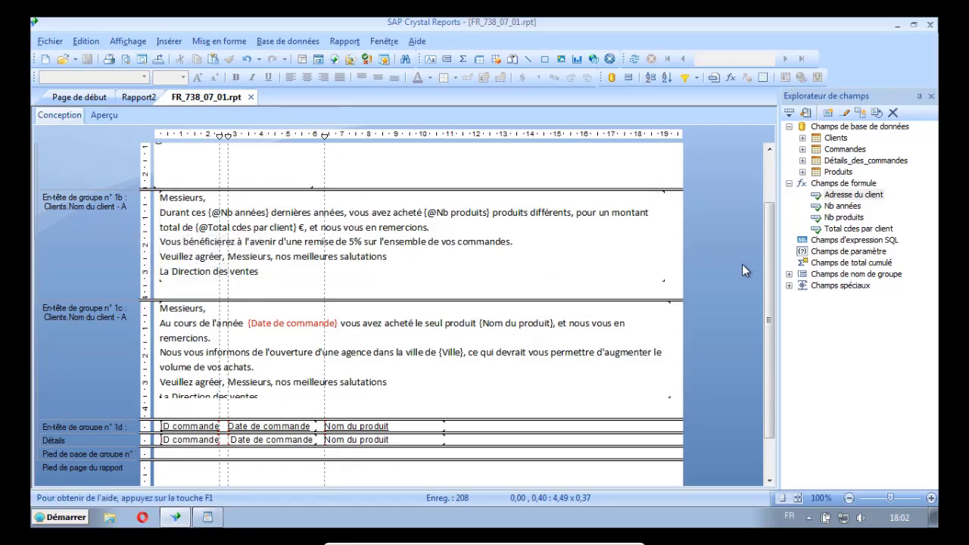
{"action": "mouse_move", "coordinate": [769, 272]}
{"action": "left_mouse_down"}
{"action": "mouse_move", "coordinate": [774, 227]}
{"action": "mouse_move", "coordinate": [774, 259]}
{"action": "left_mouse_up"}
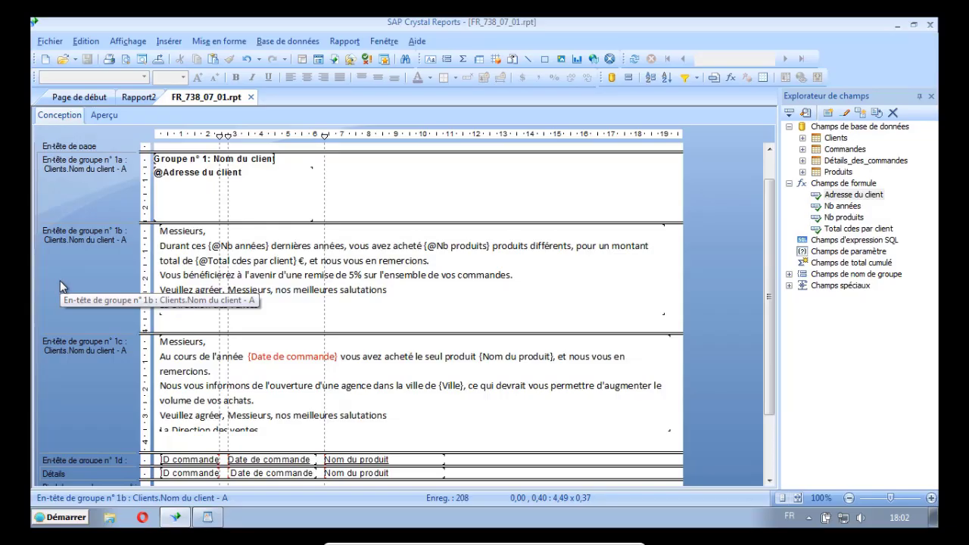
{"action": "left_click_drag", "start_coordinate": [769, 247], "coordinate": [771, 280]}
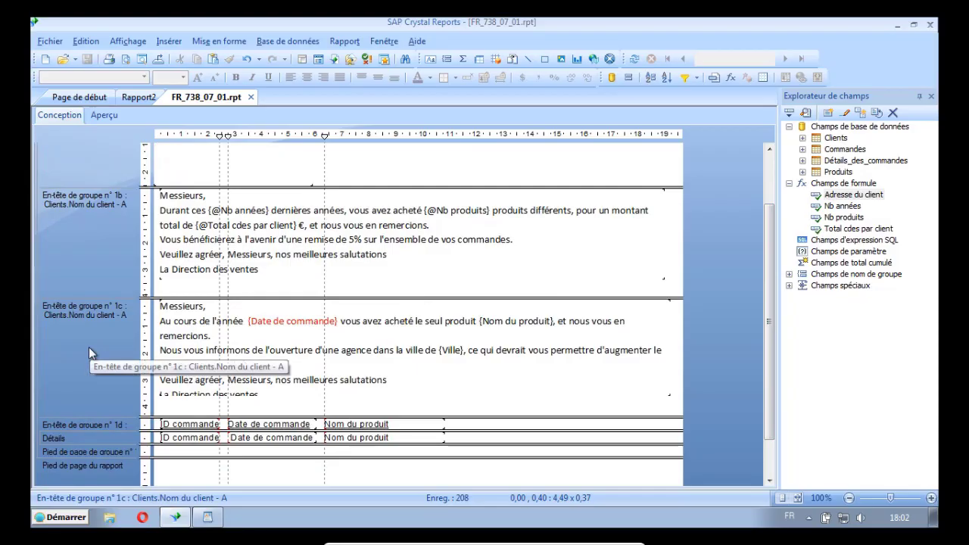
{"action": "left_click_drag", "start_coordinate": [766, 319], "coordinate": [769, 351]}
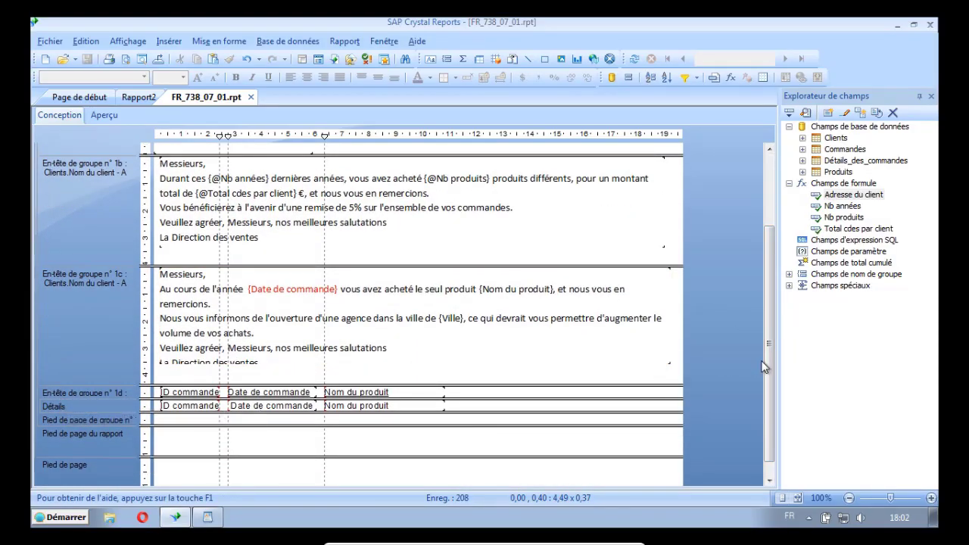
{"action": "left_click_drag", "start_coordinate": [769, 370], "coordinate": [776, 219]}
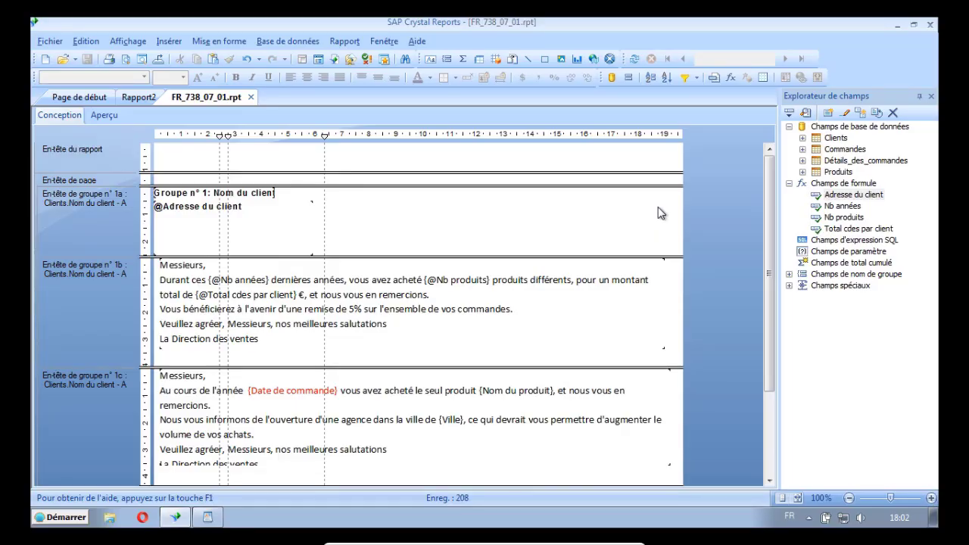
- Inspect the conditional suppression formula of group header 1c in the Section Expert, then close everything without changes
{"action": "left_click", "coordinate": [352, 44]}
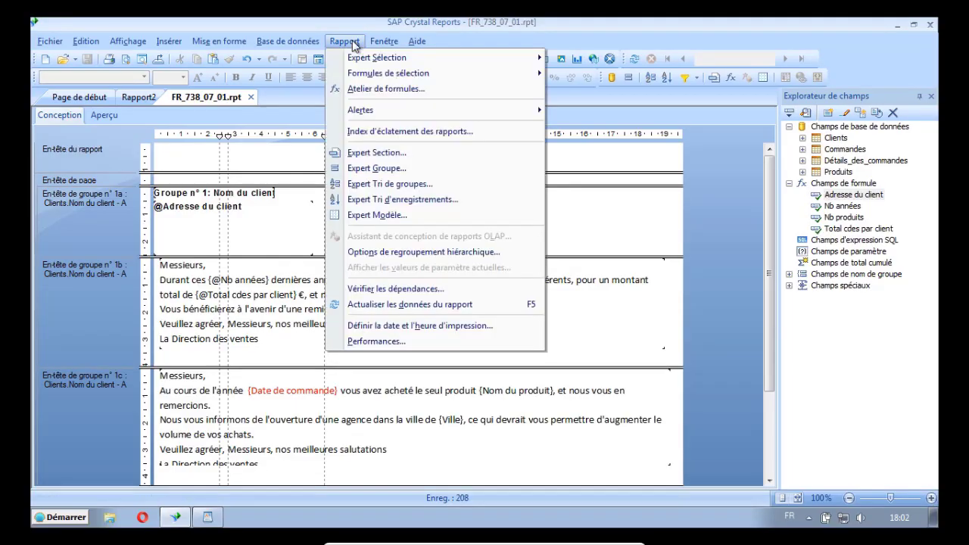
{"action": "left_click", "coordinate": [403, 155]}
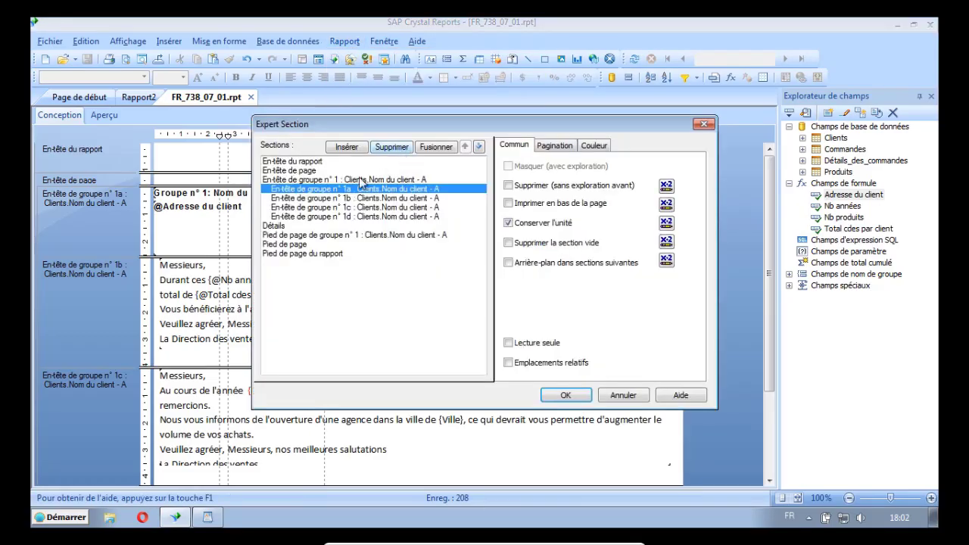
{"action": "left_click", "coordinate": [384, 208]}
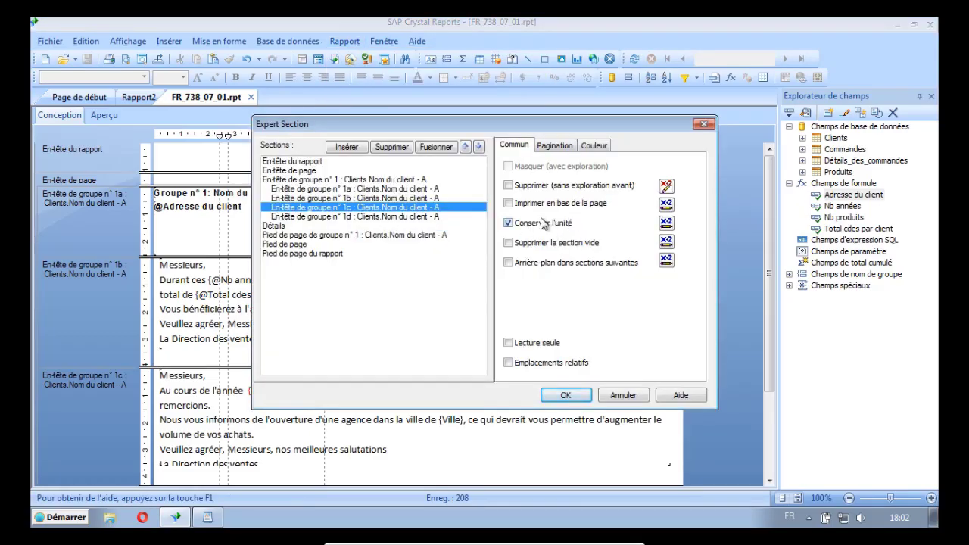
{"action": "left_click", "coordinate": [667, 186]}
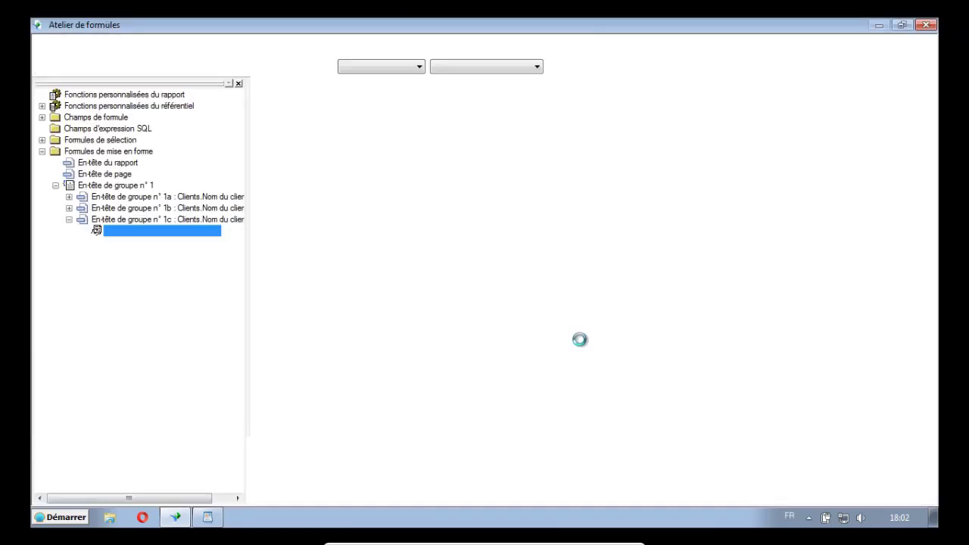
{"action": "left_click", "coordinate": [926, 25]}
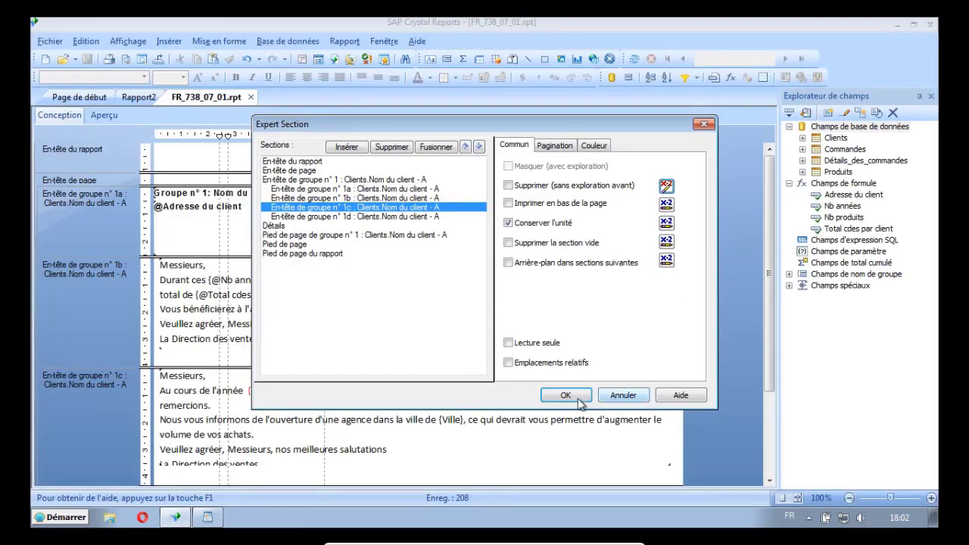
{"action": "left_click", "coordinate": [621, 398]}
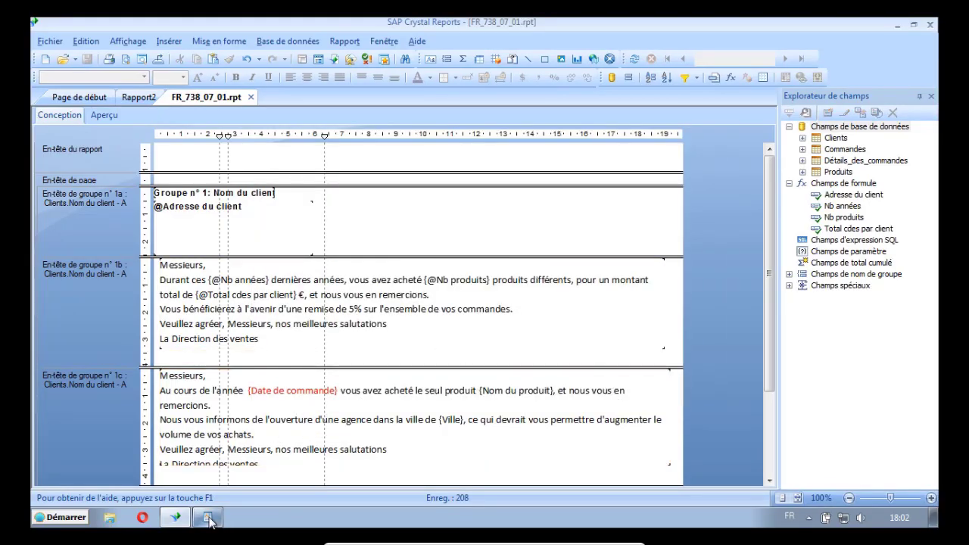
- Switch to the mail-merge instructions in WordPad and read the two letter texts with their red placeholders
{"action": "mouse_move", "coordinate": [211, 520]}
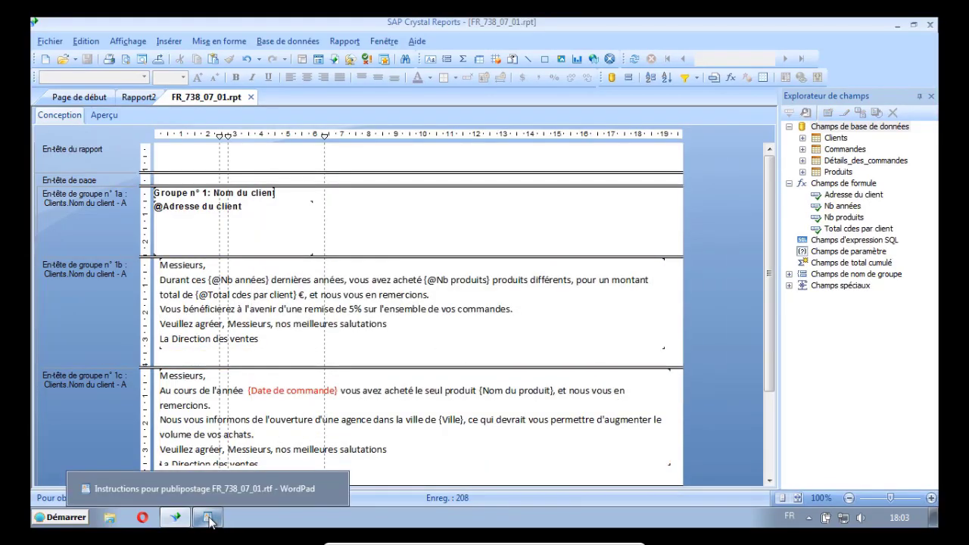
{"action": "left_click", "coordinate": [210, 521]}
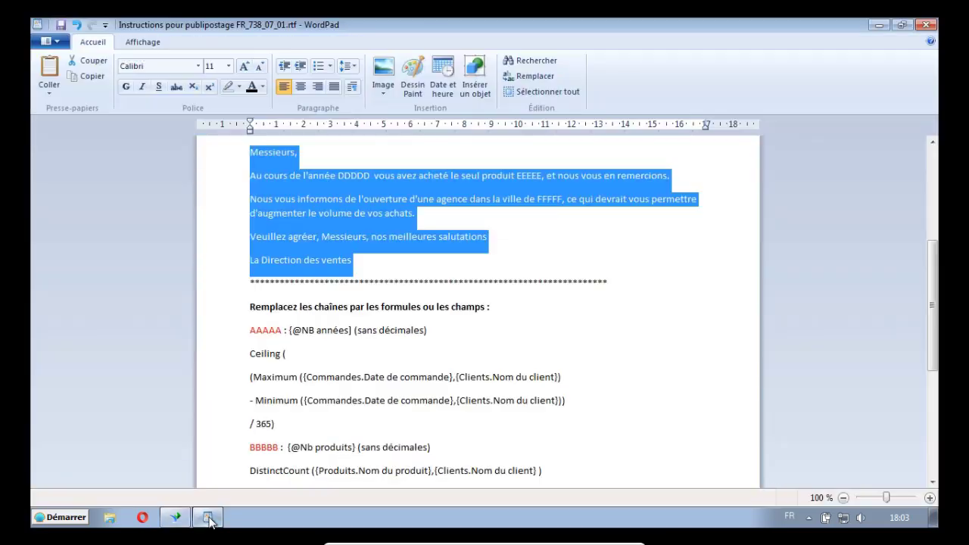
{"action": "left_click", "coordinate": [541, 252]}
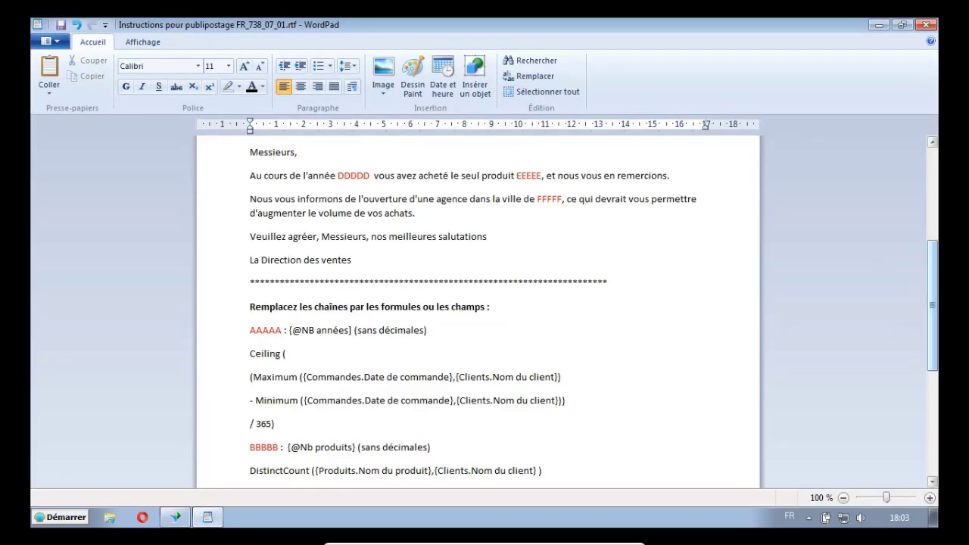
{"action": "scroll", "coordinate": [937, 289], "scroll_direction": "up", "scroll_amount": 3}
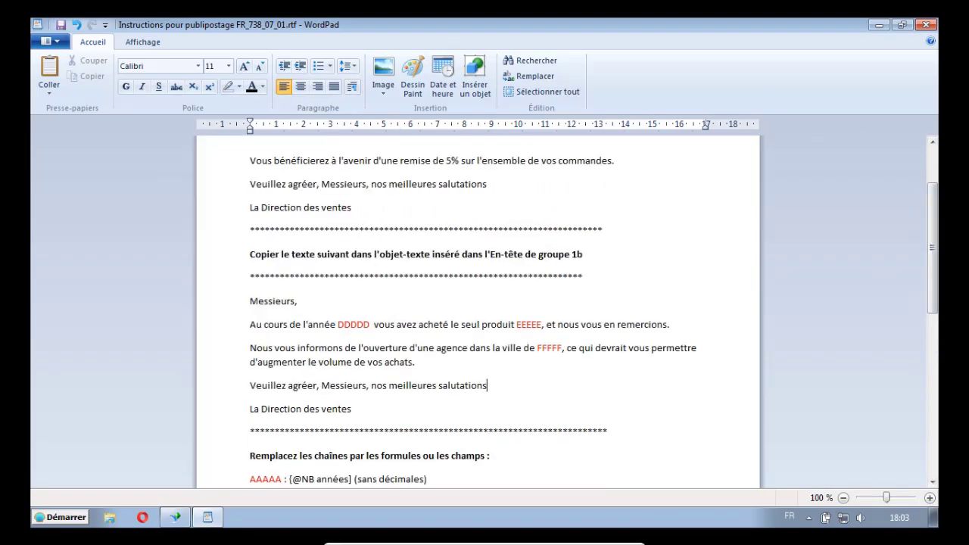
{"action": "scroll", "coordinate": [895, 216], "scroll_direction": "up", "scroll_amount": 2}
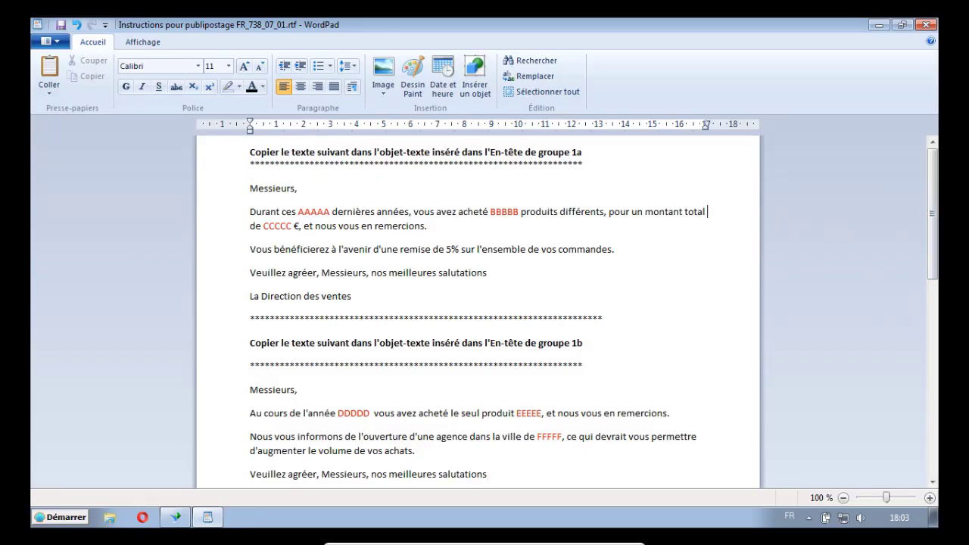
{"action": "scroll", "coordinate": [478, 310], "scroll_direction": "down", "scroll_amount": 3}
{"action": "scroll", "coordinate": [479, 311], "scroll_direction": "up", "scroll_amount": 3}
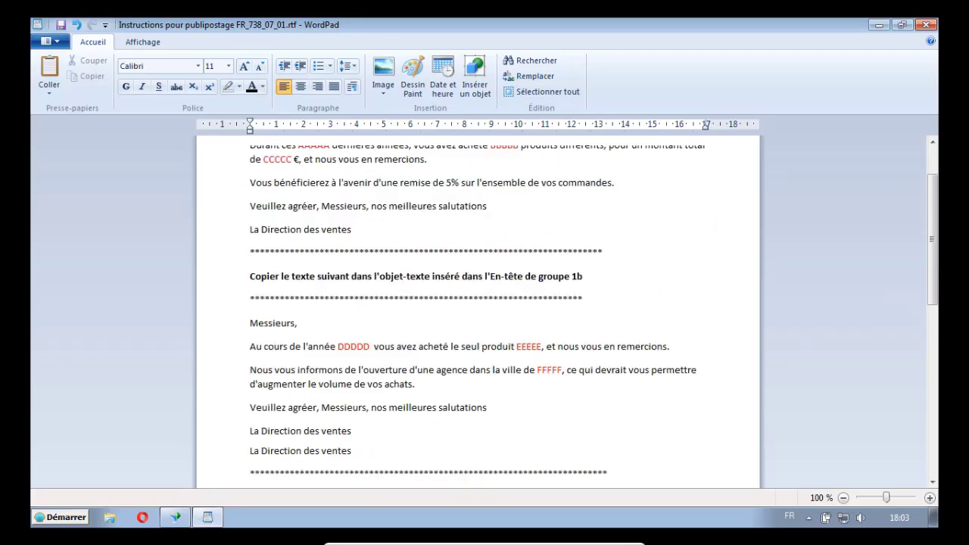
{"action": "scroll", "coordinate": [478, 310], "scroll_direction": "down", "scroll_amount": 6}
{"action": "scroll", "coordinate": [478, 310], "scroll_direction": "up", "scroll_amount": 5}
- Examine the instructions' list of formulas and fields that replace the placeholders AAAAA to FFFFF
{"action": "scroll", "coordinate": [478, 310], "scroll_direction": "down", "scroll_amount": 10}
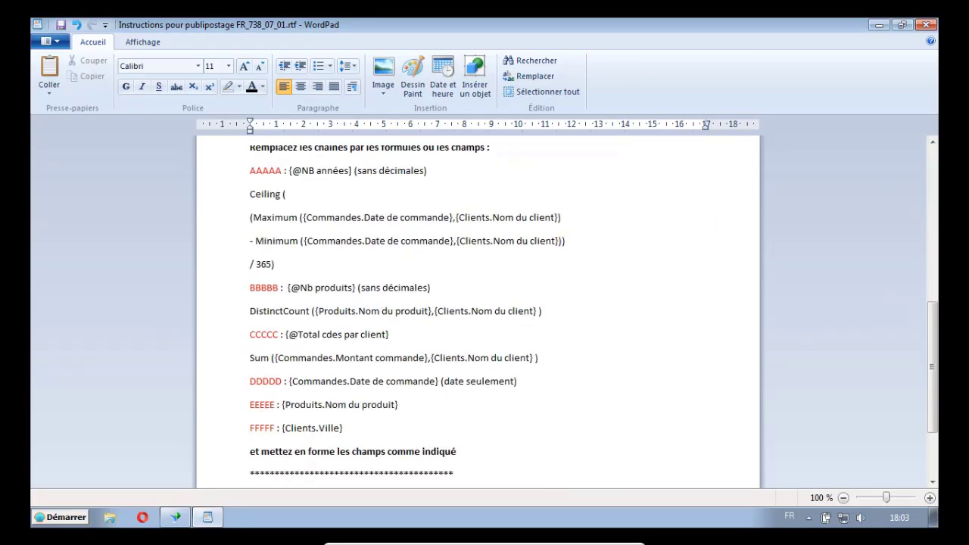
{"action": "scroll", "coordinate": [479, 310], "scroll_direction": "up", "scroll_amount": 2}
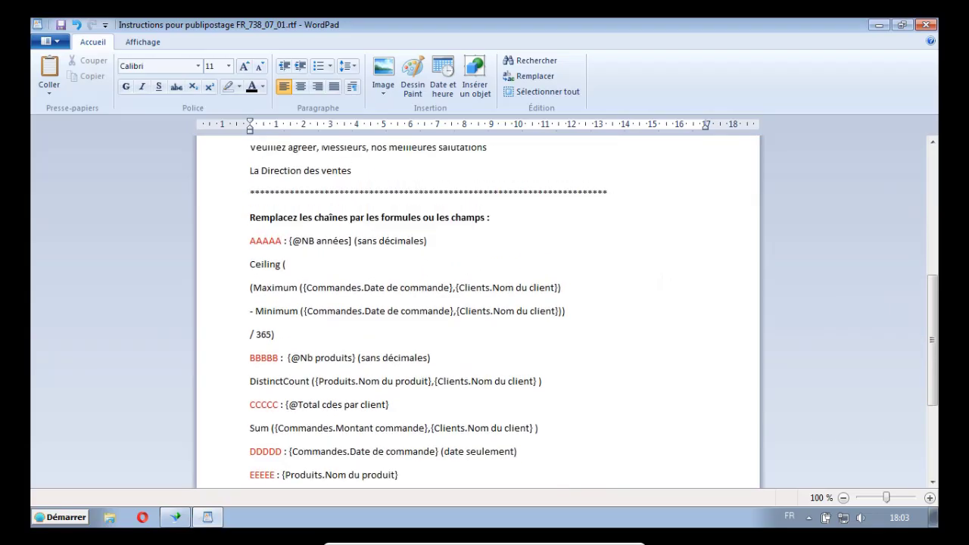
{"action": "scroll", "coordinate": [479, 310], "scroll_direction": "down", "scroll_amount": 3}
{"action": "scroll", "coordinate": [478, 310], "scroll_direction": "up", "scroll_amount": 2}
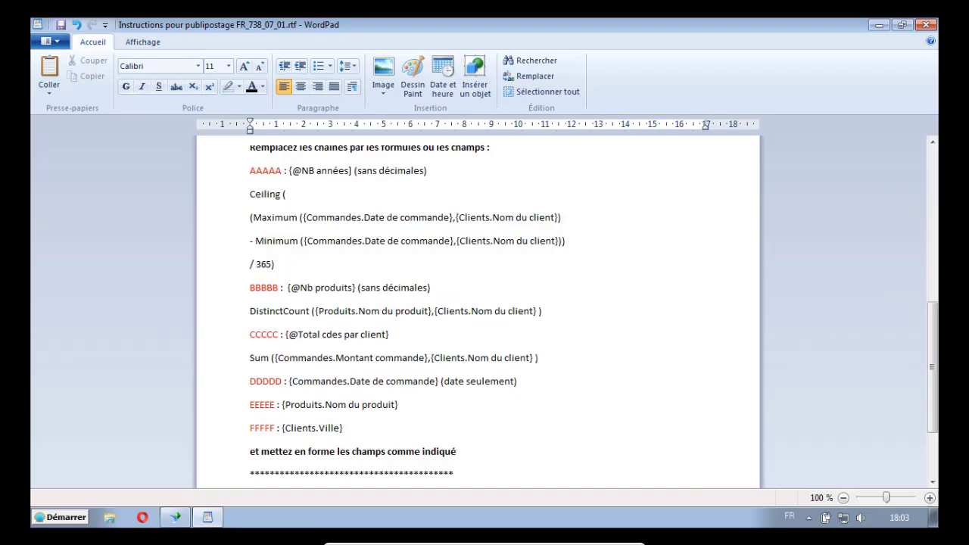
{"action": "scroll", "coordinate": [479, 310], "scroll_direction": "down", "scroll_amount": 3}
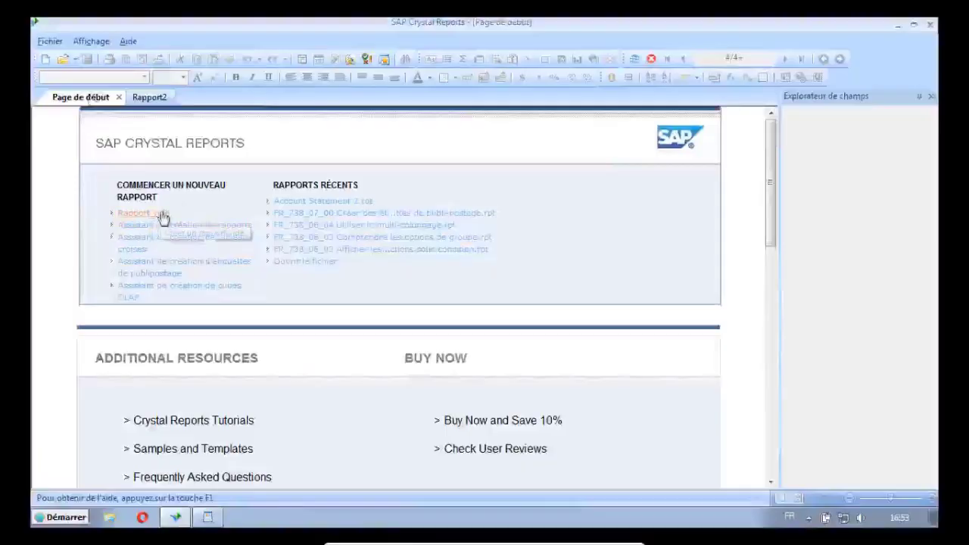
- Create a blank report from xtreme.mdb with the Clients, Commandes, Détails des commandes and Produits tables, accepting the proposed links
{"action": "left_click", "coordinate": [162, 214]}
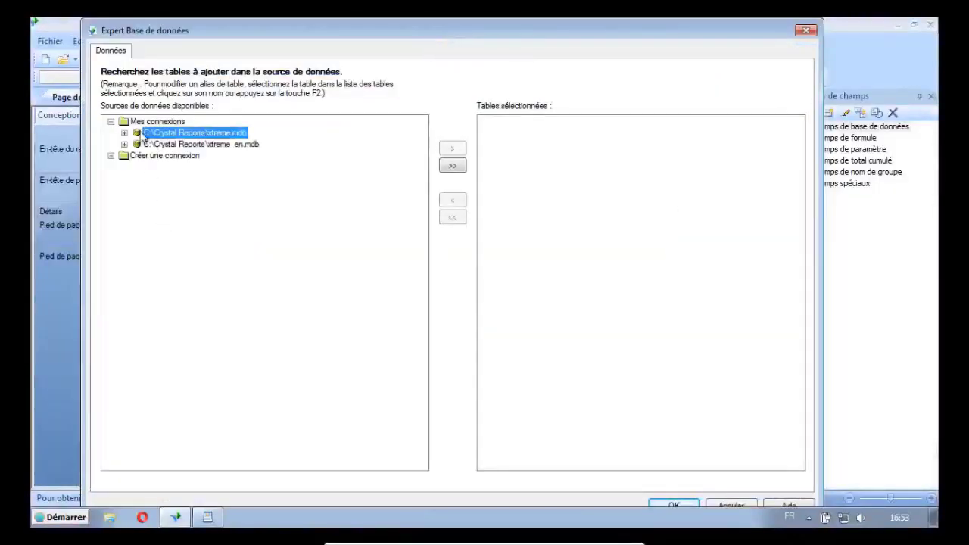
{"action": "left_click", "coordinate": [124, 134]}
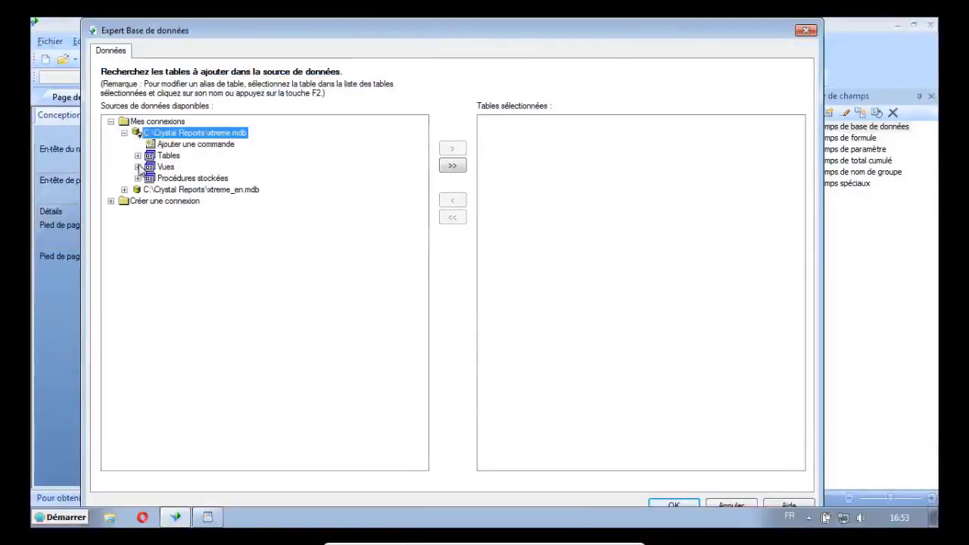
{"action": "double_click", "coordinate": [147, 156]}
{"action": "double_click", "coordinate": [180, 191]}
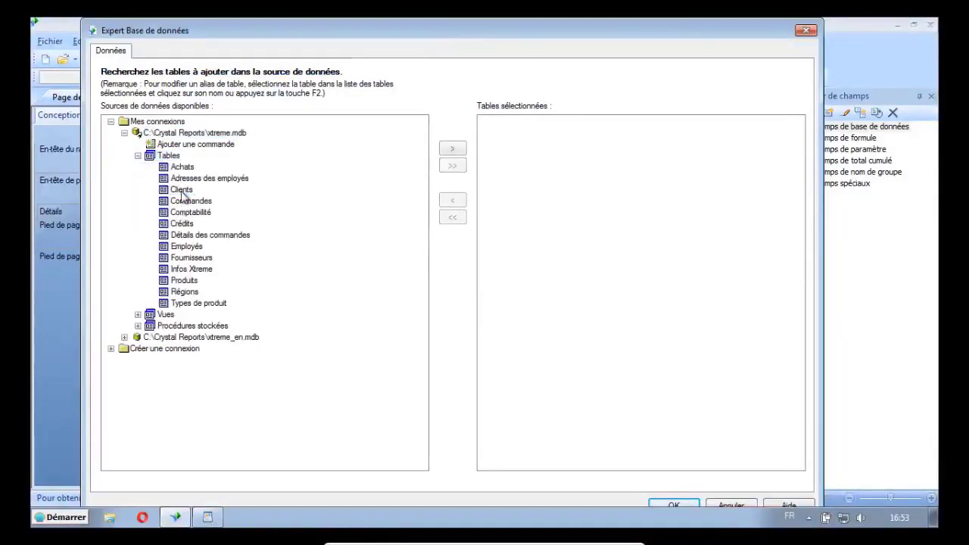
{"action": "double_click", "coordinate": [185, 203]}
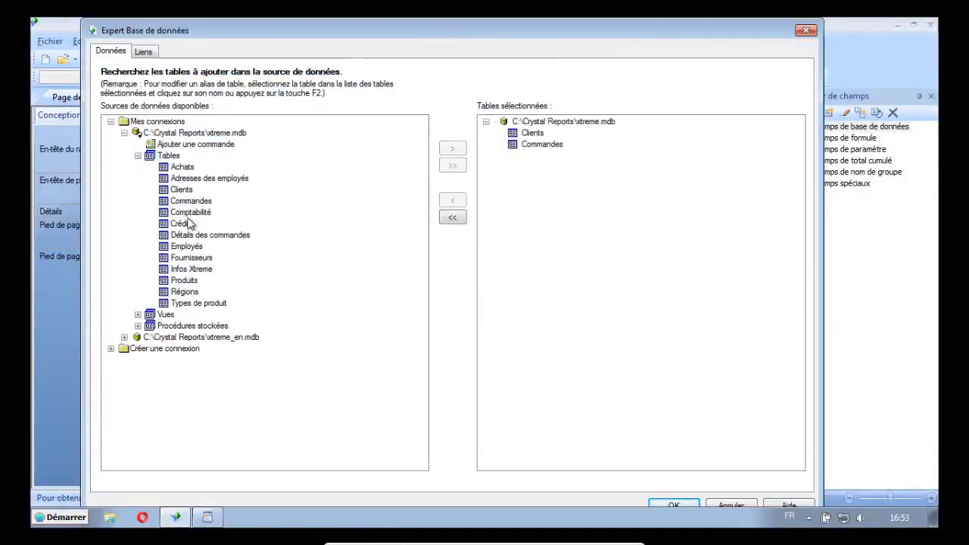
{"action": "double_click", "coordinate": [191, 236]}
{"action": "double_click", "coordinate": [188, 282]}
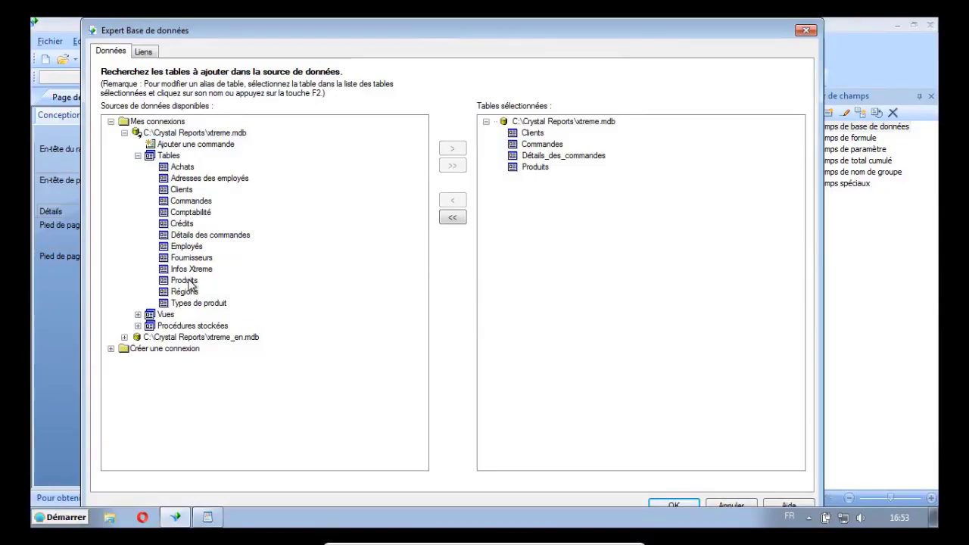
{"action": "left_click", "coordinate": [666, 506]}
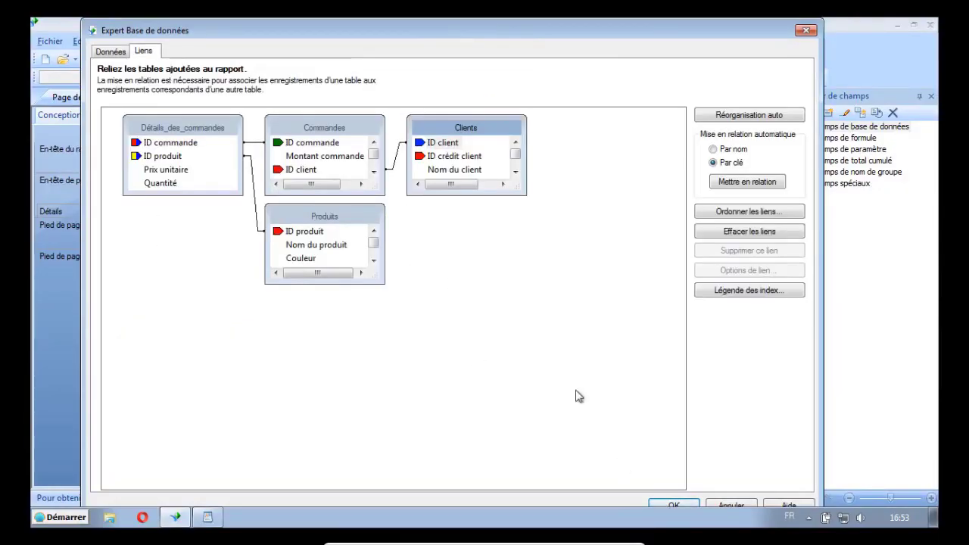
{"action": "left_click", "coordinate": [673, 505]}
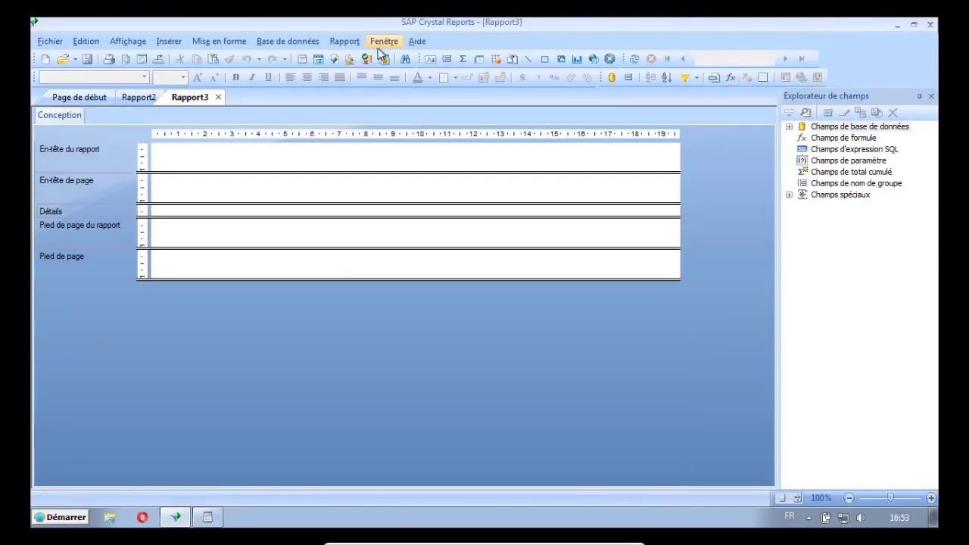
- Add a record selection that keeps only clients whose Clients.Pays field is equal to Canada
{"action": "left_click", "coordinate": [351, 44]}
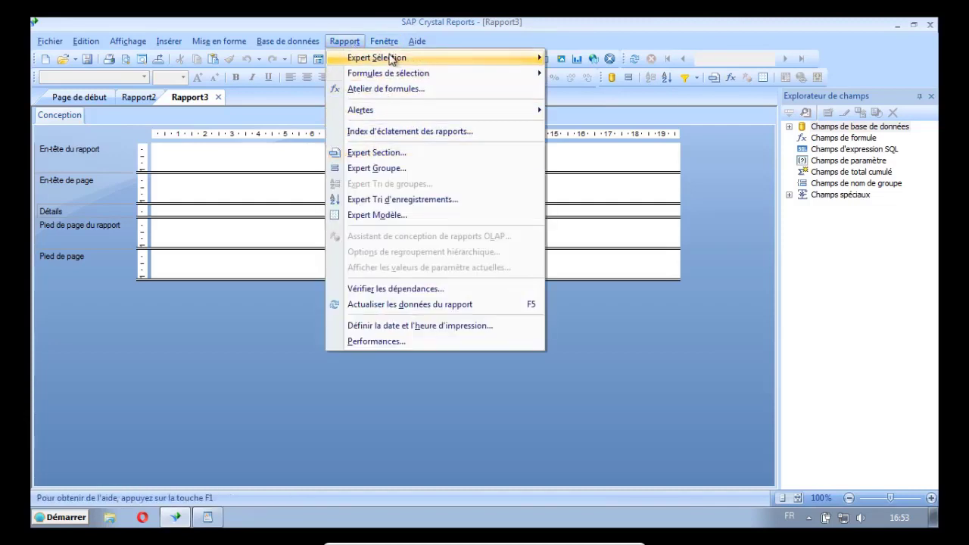
{"action": "mouse_move", "coordinate": [388, 63]}
{"action": "left_click", "coordinate": [611, 61]}
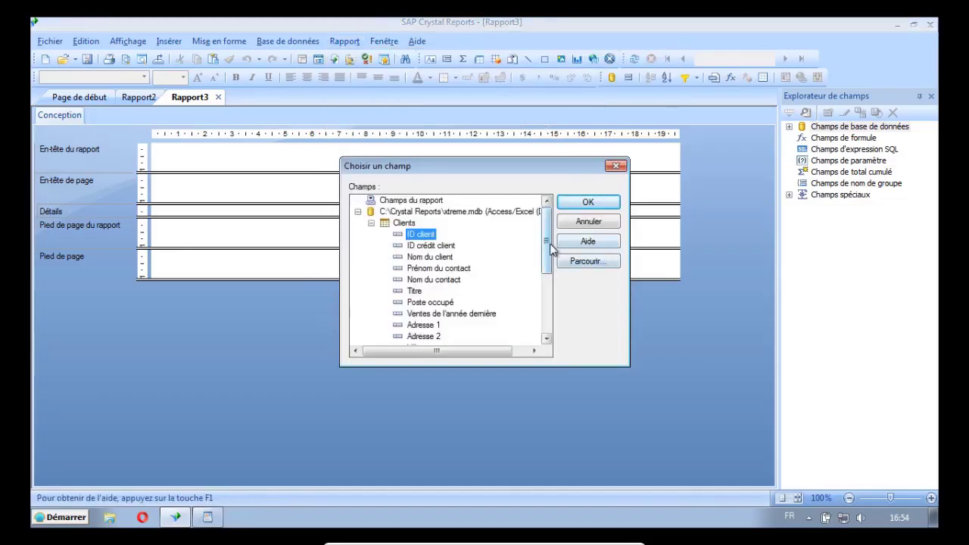
{"action": "left_click_drag", "start_coordinate": [550, 250], "coordinate": [548, 305]}
{"action": "left_click", "coordinate": [416, 257]}
{"action": "left_click", "coordinate": [589, 203]}
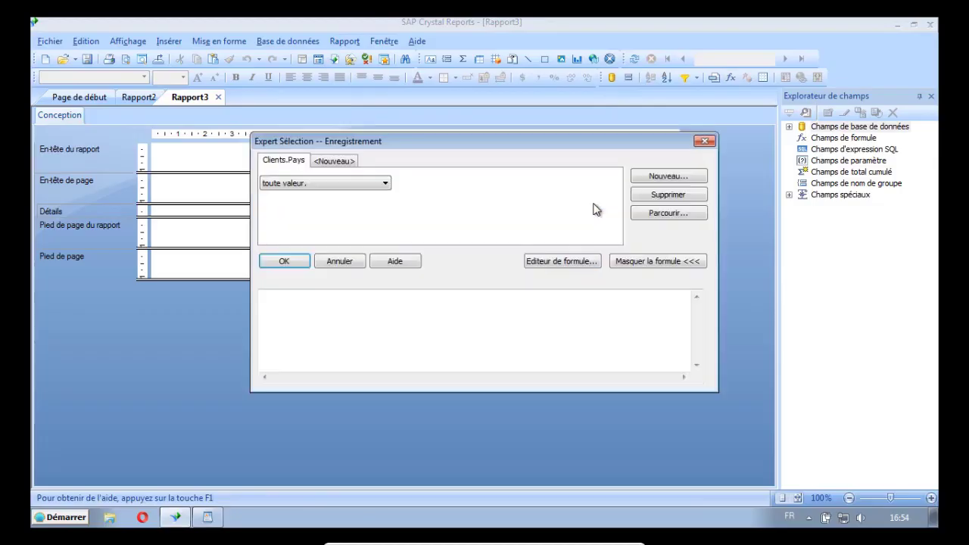
{"action": "left_click", "coordinate": [385, 186]}
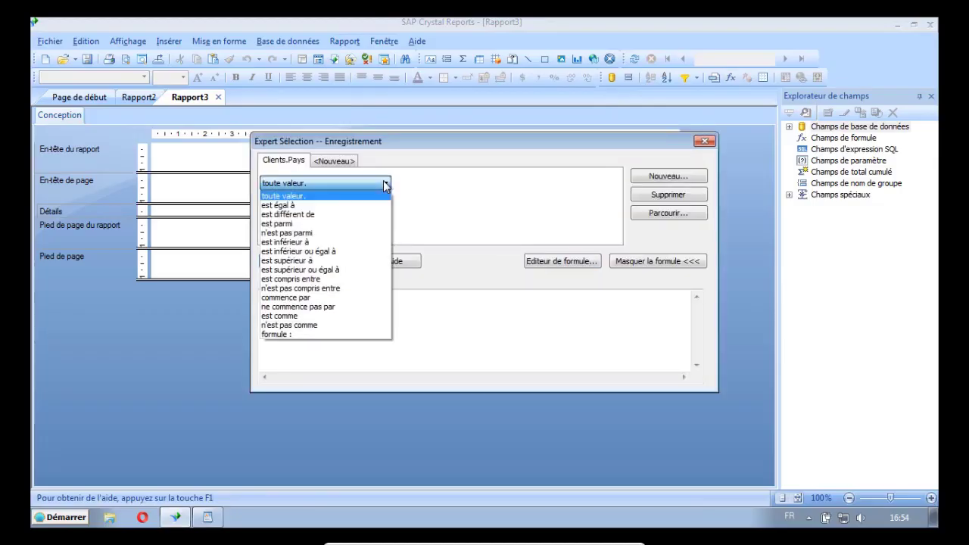
{"action": "left_click", "coordinate": [295, 203]}
{"action": "left_click", "coordinate": [612, 184]}
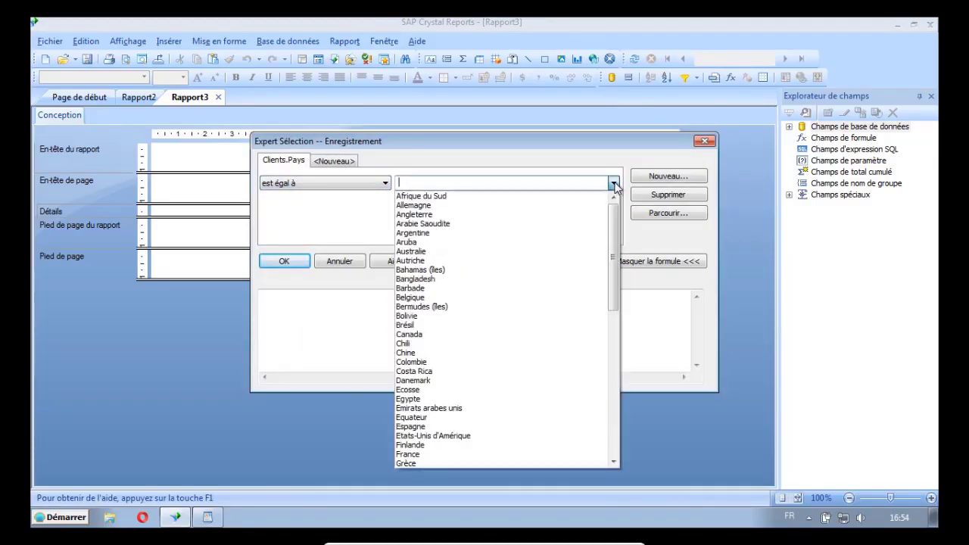
{"action": "left_click", "coordinate": [417, 337]}
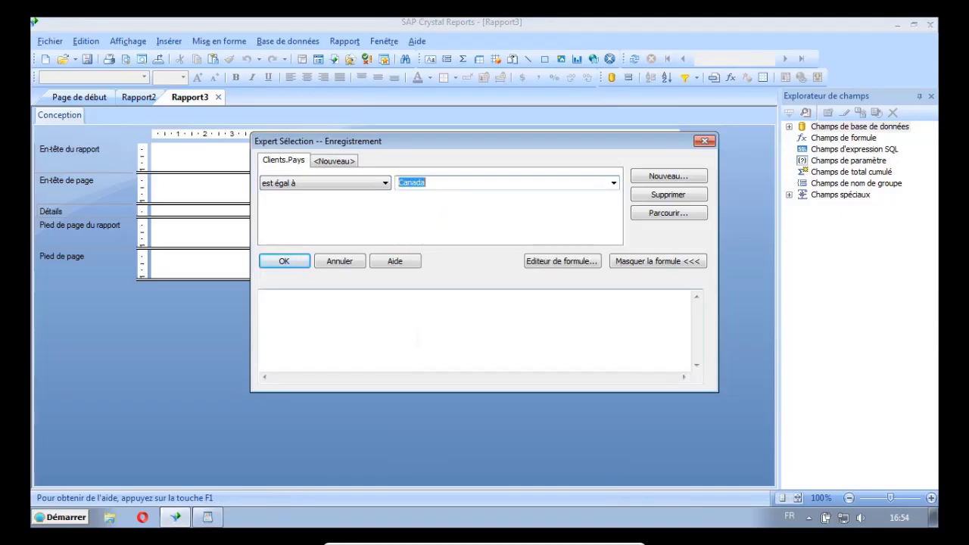
{"action": "left_click", "coordinate": [288, 264]}
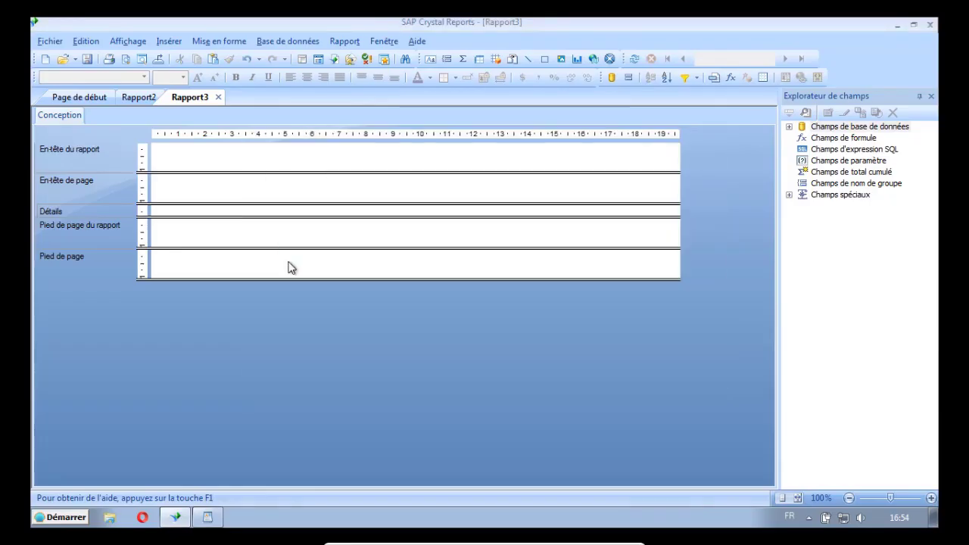
- Place the ID commande and Date de commande fields of Commandes and Nom du produit of Produits side by side in the Détails section
{"action": "left_click", "coordinate": [790, 127]}
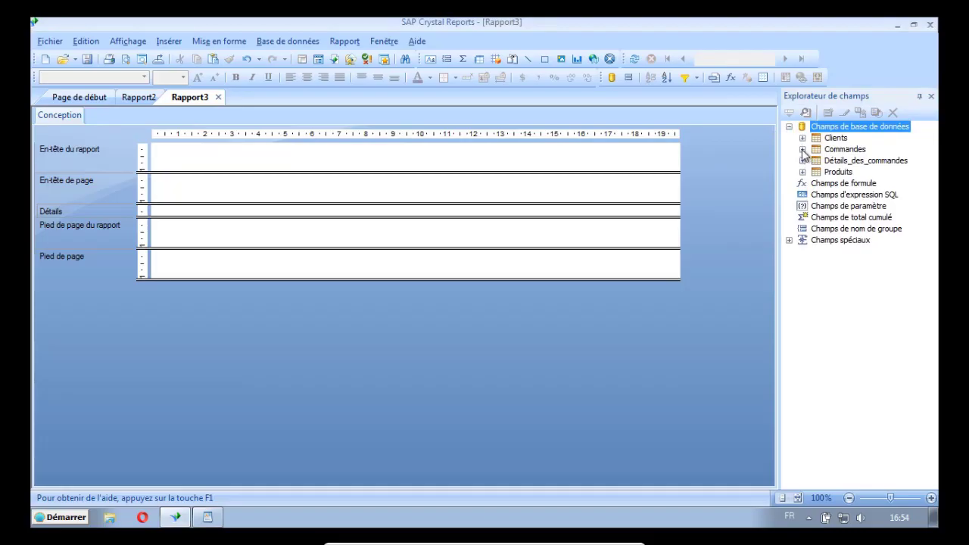
{"action": "left_click", "coordinate": [802, 149]}
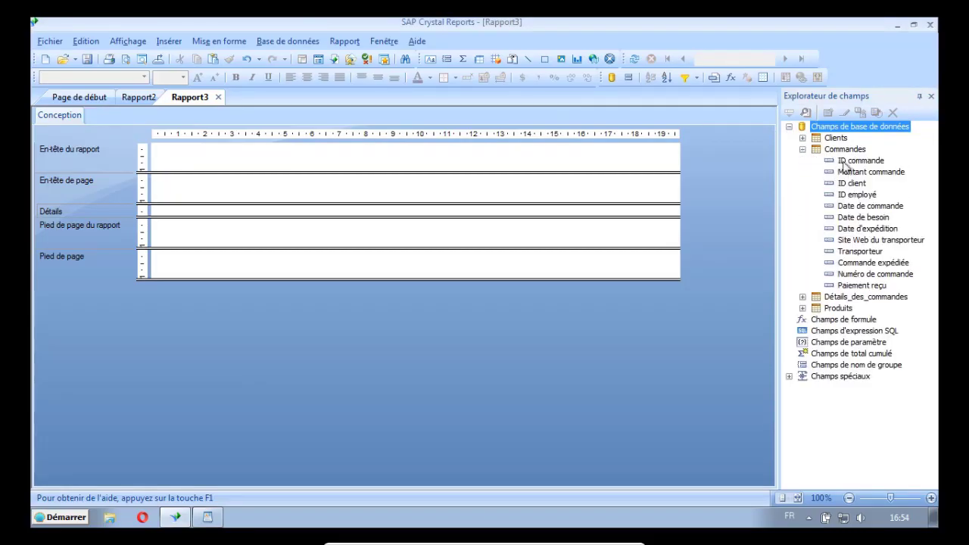
{"action": "left_click_drag", "start_coordinate": [845, 165], "coordinate": [159, 209]}
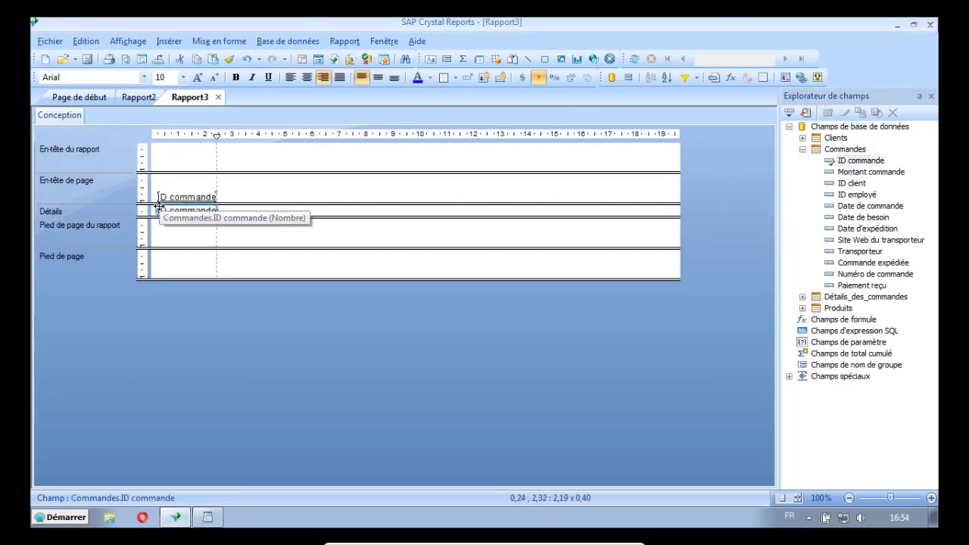
{"action": "left_click", "coordinate": [876, 212]}
{"action": "left_click_drag", "start_coordinate": [877, 212], "coordinate": [227, 209]}
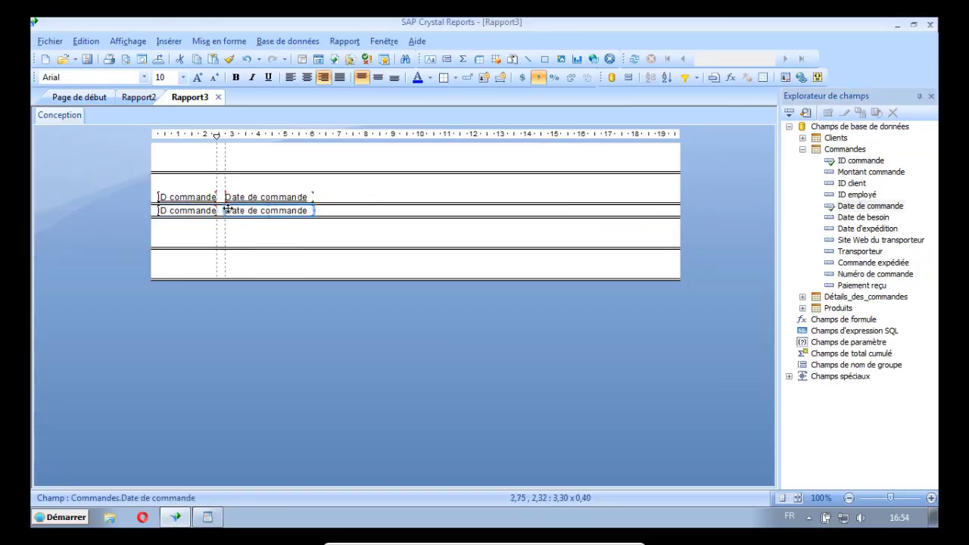
{"action": "left_click", "coordinate": [802, 308]}
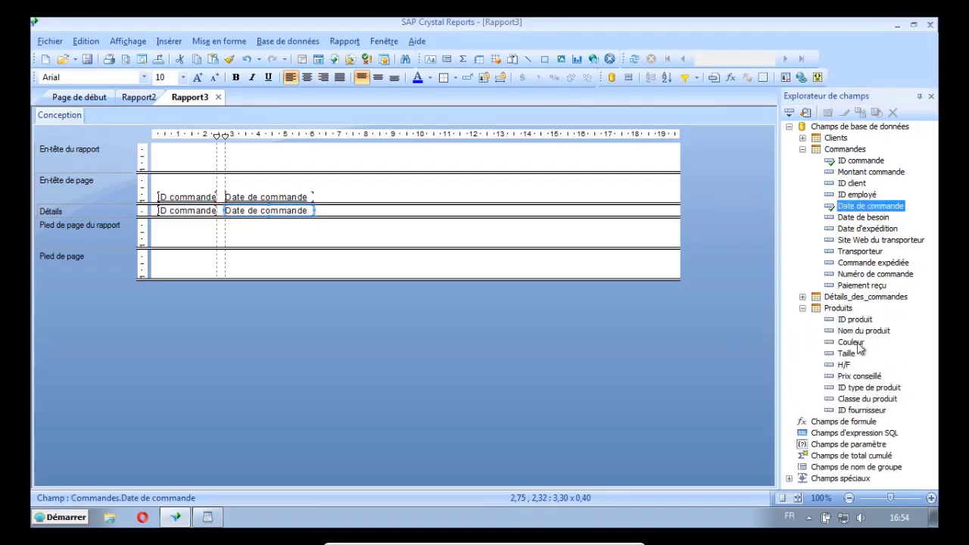
{"action": "left_click_drag", "start_coordinate": [865, 333], "coordinate": [324, 214]}
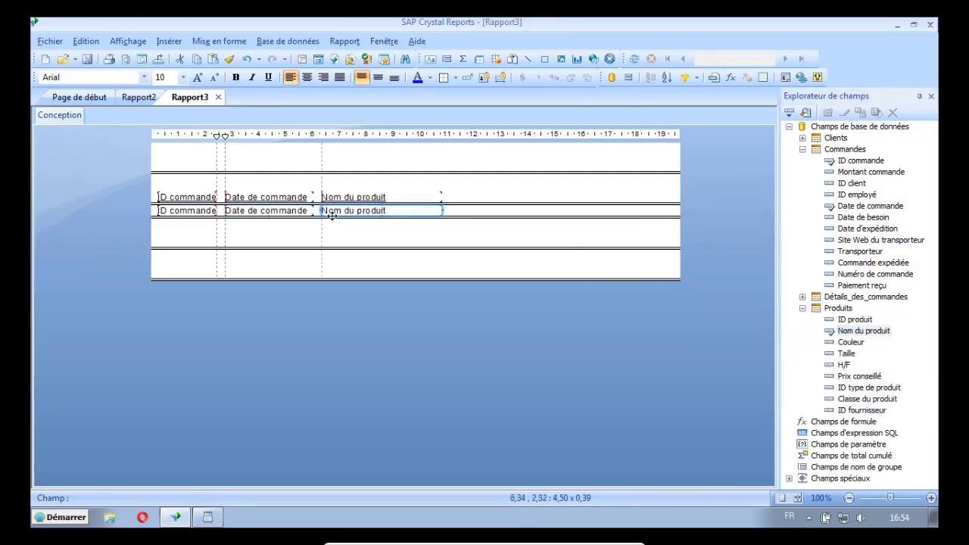
- Format the Date de commande field in Détails with the 01/03/1999 date style and centre it horizontally
{"action": "right_click", "coordinate": [286, 218]}
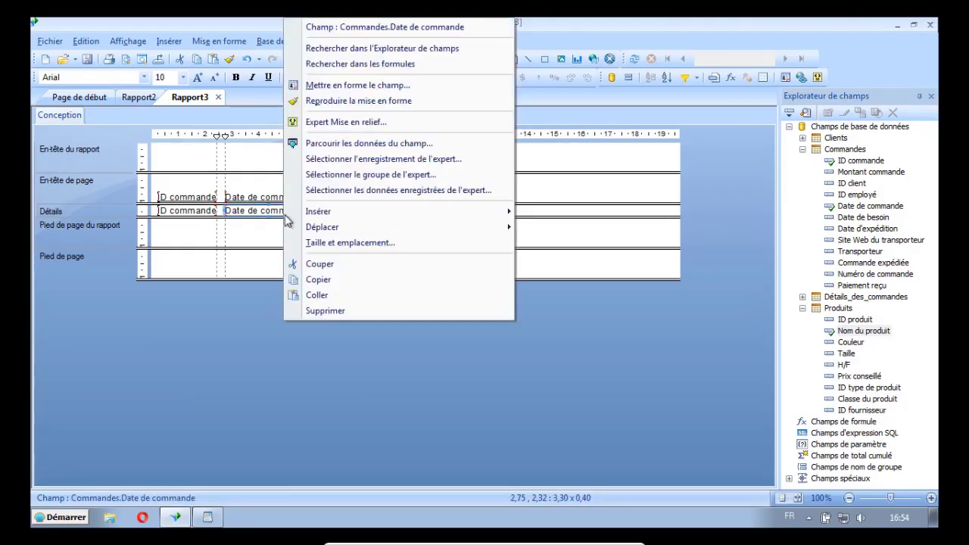
{"action": "left_click", "coordinate": [361, 86]}
{"action": "left_click", "coordinate": [386, 271]}
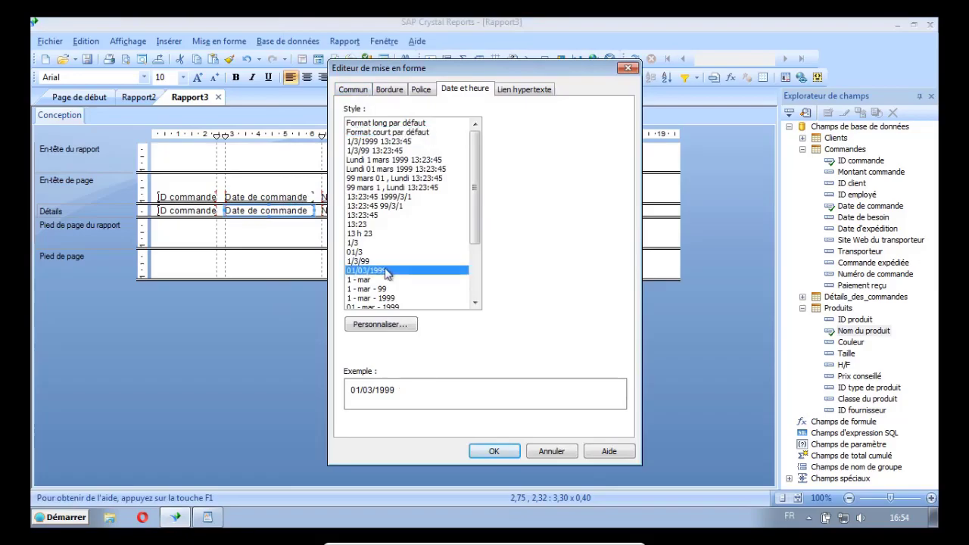
{"action": "left_click", "coordinate": [493, 451]}
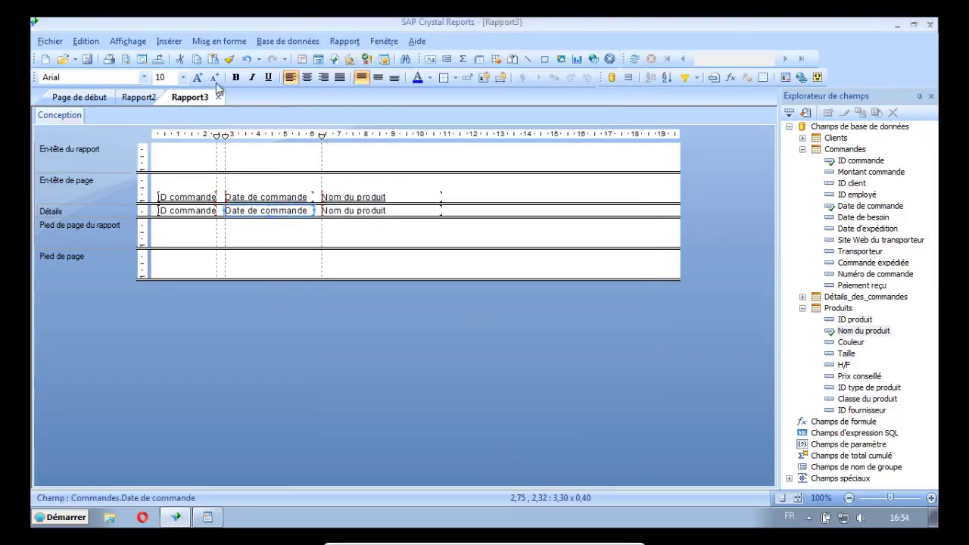
{"action": "left_click", "coordinate": [307, 78]}
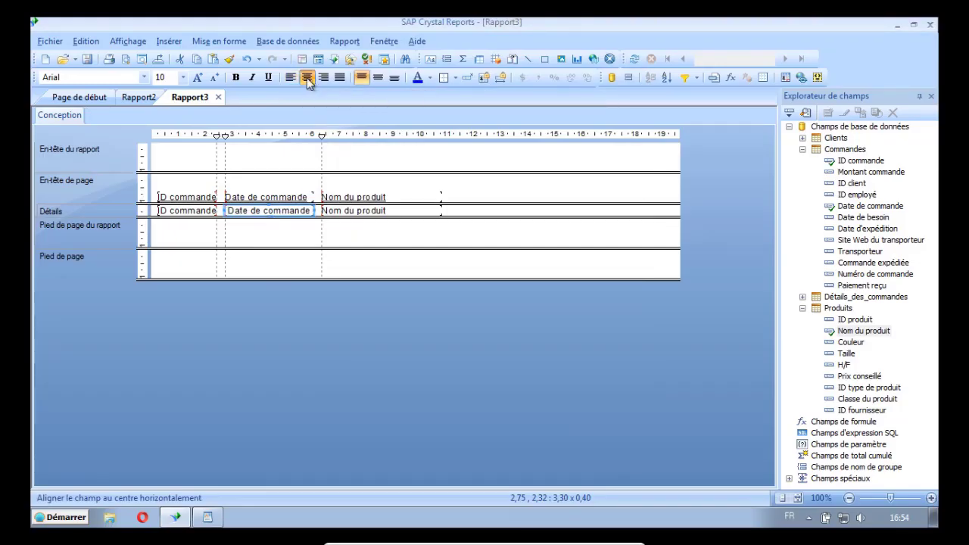
- Group the report by the Nom du client field of the Clients table
{"action": "left_click", "coordinate": [344, 42]}
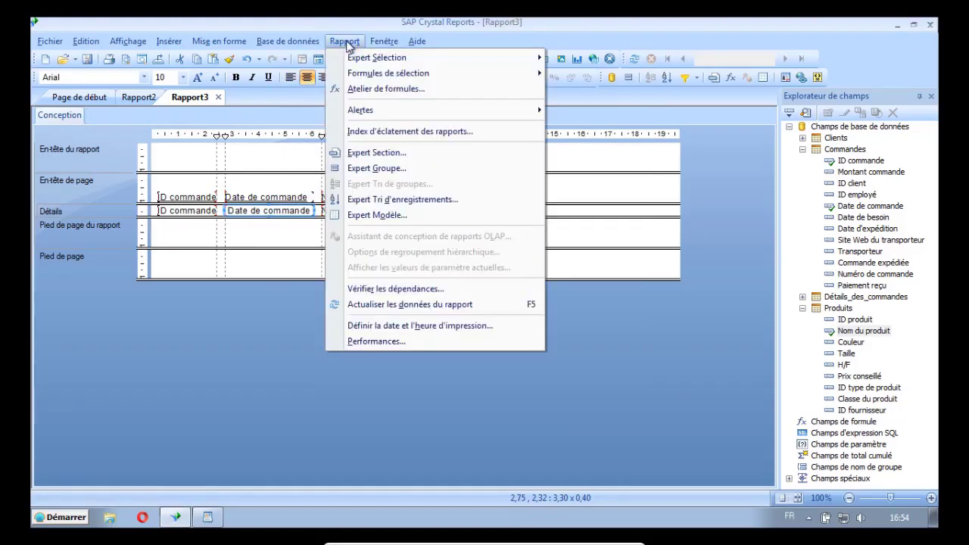
{"action": "left_click", "coordinate": [382, 169]}
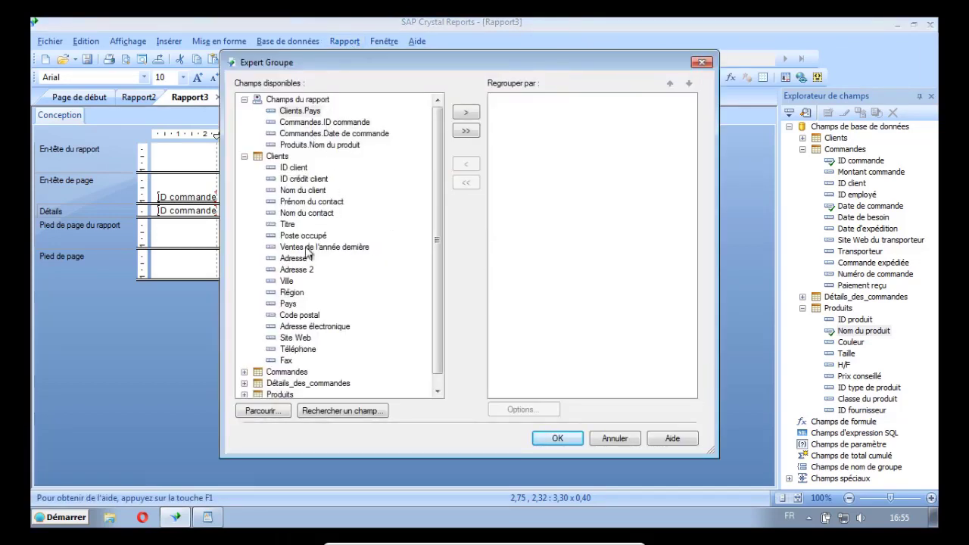
{"action": "left_click", "coordinate": [303, 190]}
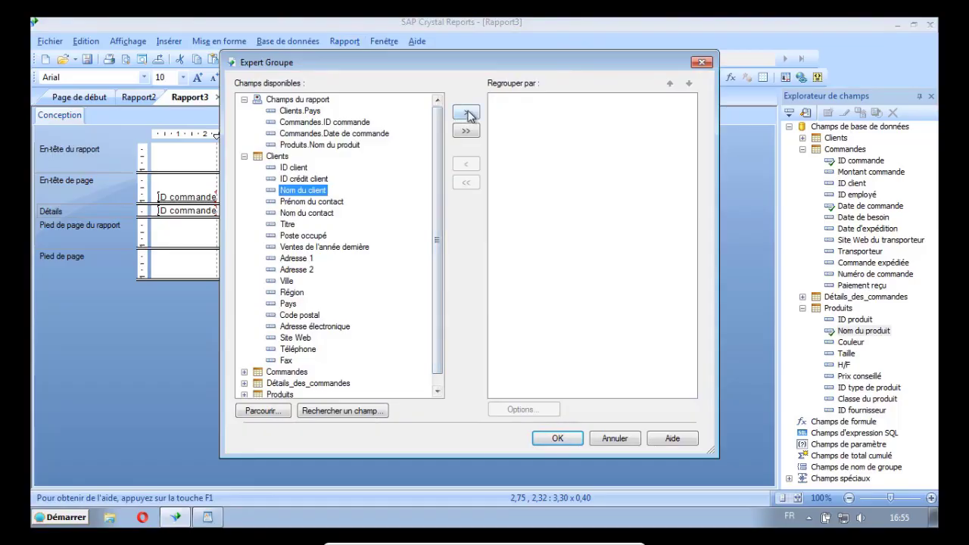
{"action": "left_click", "coordinate": [466, 112]}
{"action": "left_click", "coordinate": [565, 438]}
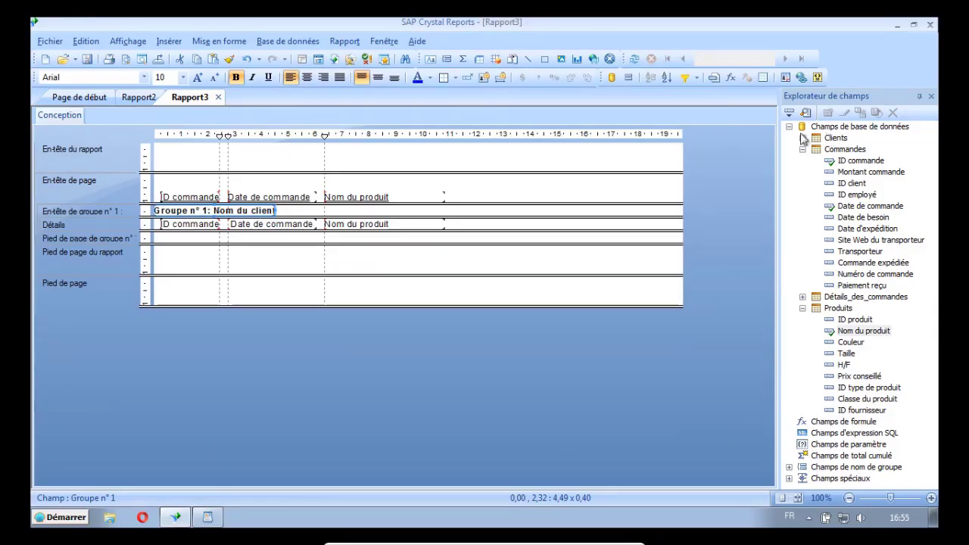
- Create a new formula field named "Adresse du client" and open it in the formula editor
{"action": "left_click", "coordinate": [789, 126]}
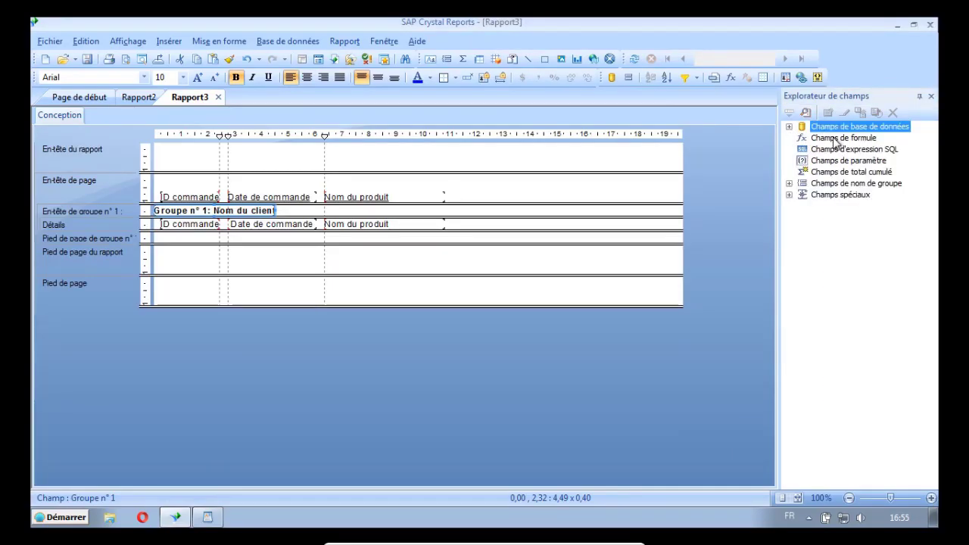
{"action": "left_click", "coordinate": [836, 140]}
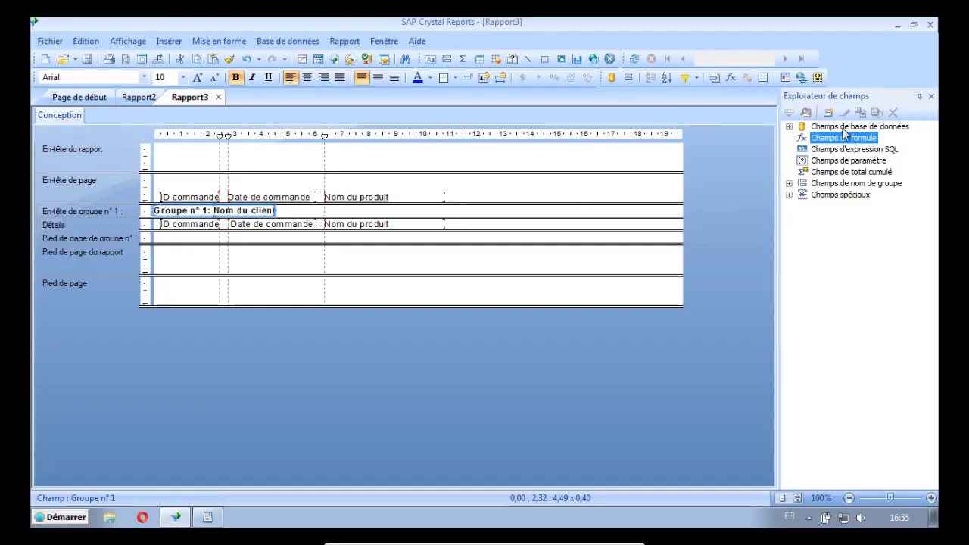
{"action": "left_click", "coordinate": [829, 113]}
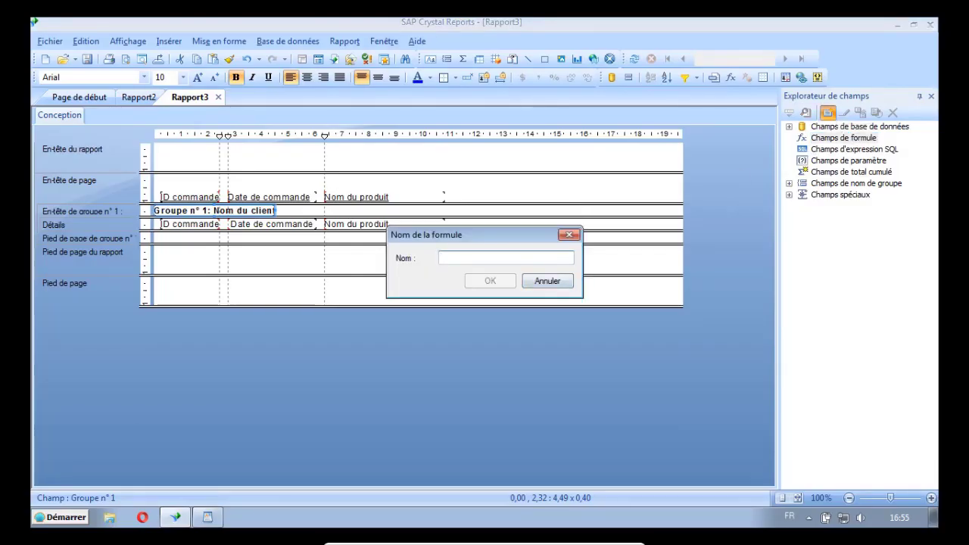
{"action": "type", "text": "Adresse du client"}
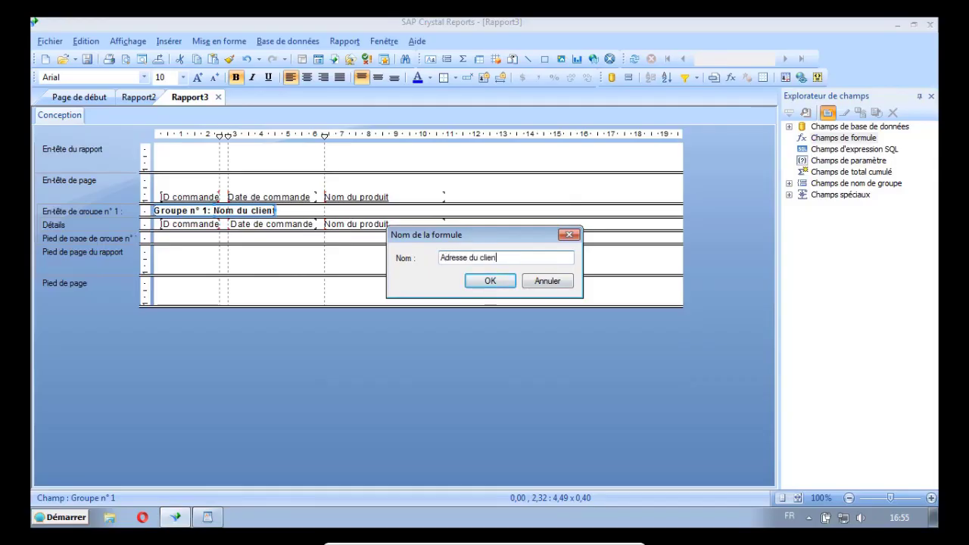
{"action": "left_click", "coordinate": [493, 282]}
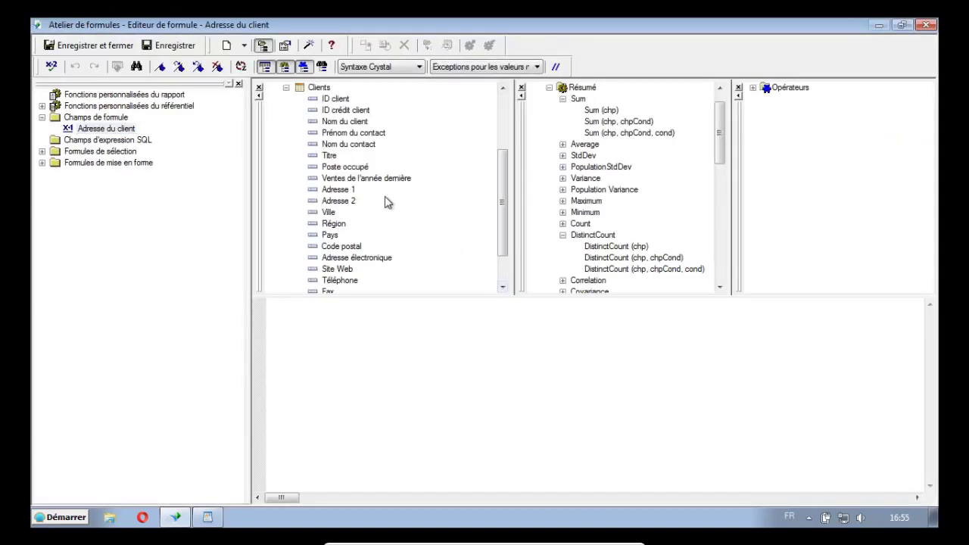
- Start the formula with {Clients.Adresse 1} + CHR(10) + as its first line
{"action": "left_click", "coordinate": [347, 190]}
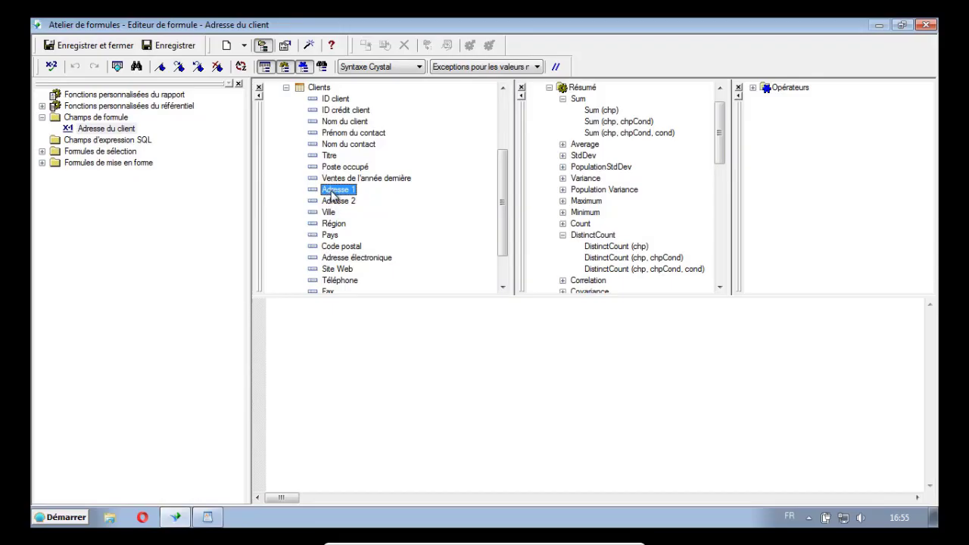
{"action": "double_click", "coordinate": [333, 195]}
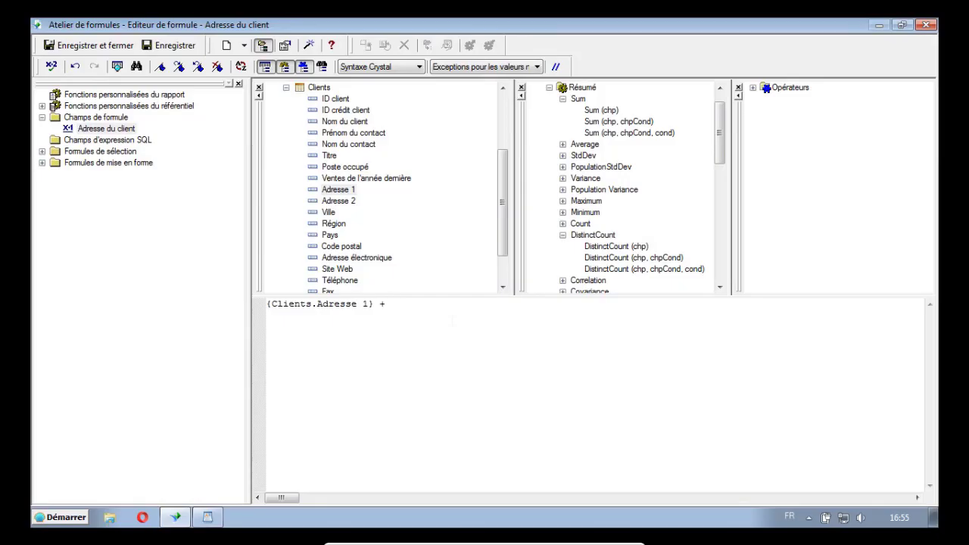
{"action": "type", "text": "+ CHR(10) +"}
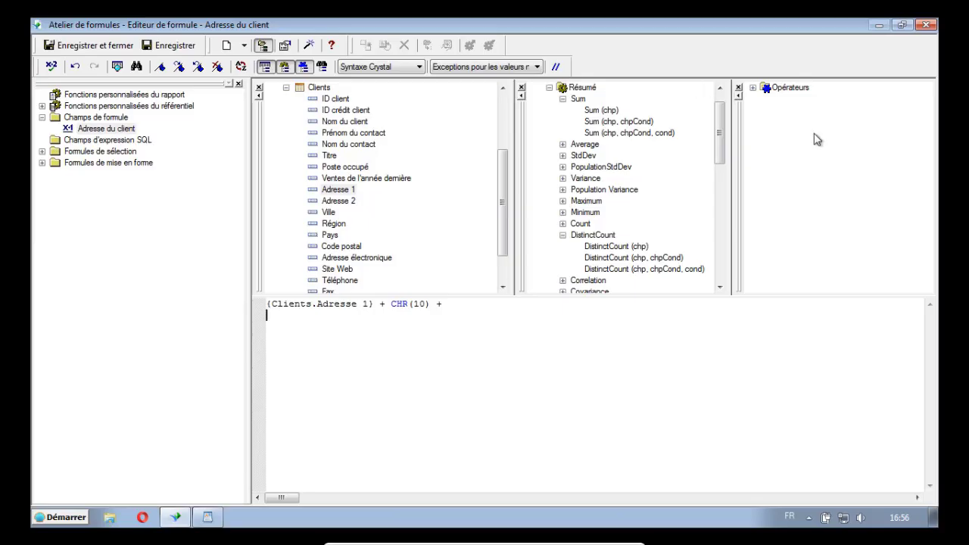
- Add an if-then-else structure with a not operator below the first formula line, putting if not, then and else on separate lines
{"action": "left_click", "coordinate": [753, 88]}
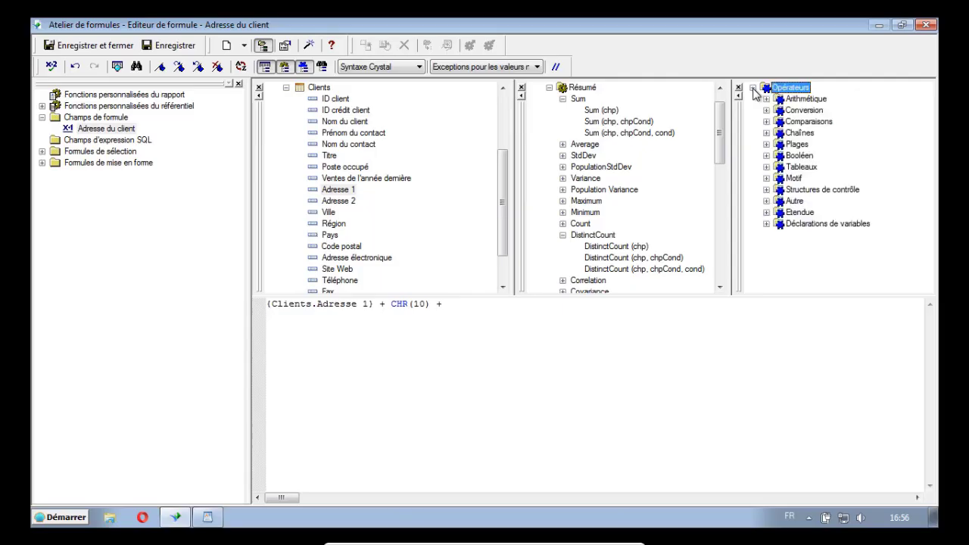
{"action": "left_click", "coordinate": [766, 190]}
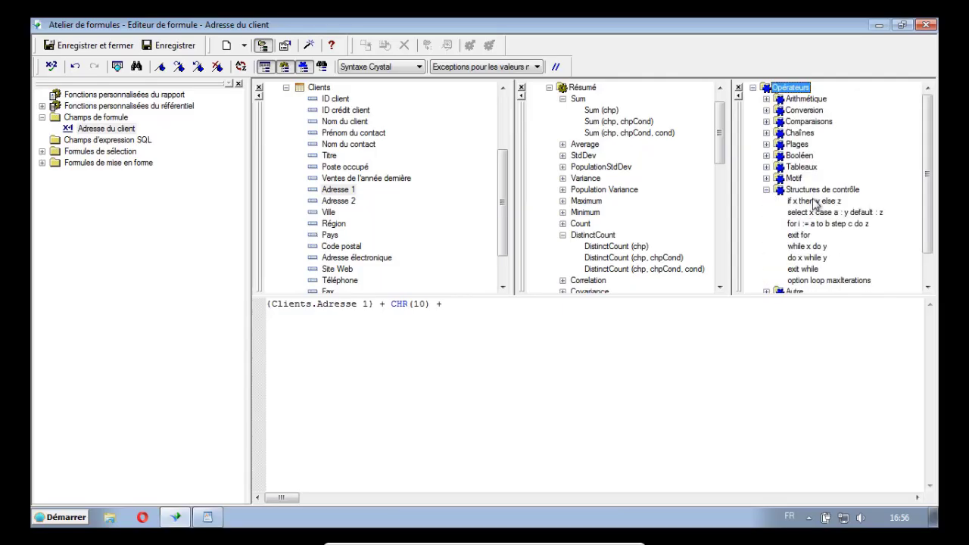
{"action": "double_click", "coordinate": [813, 202]}
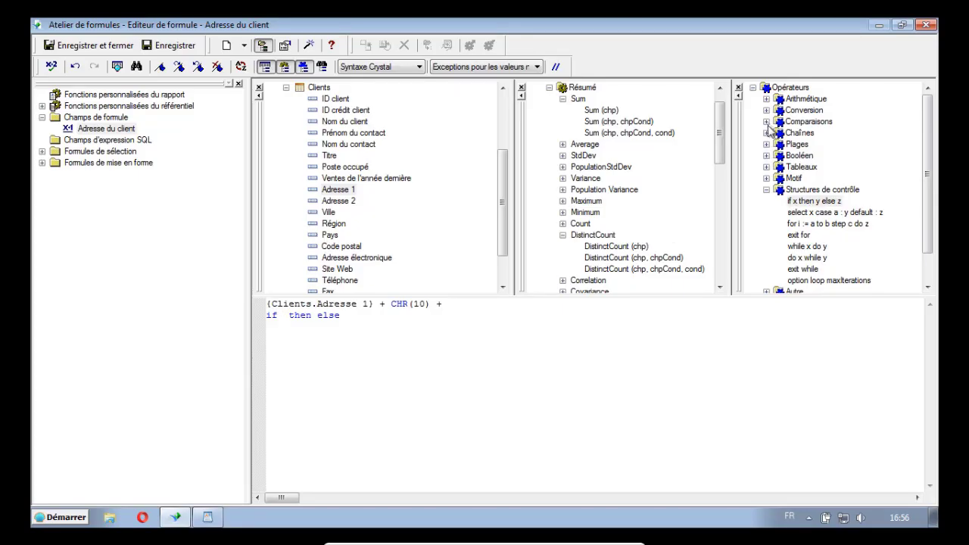
{"action": "left_click", "coordinate": [767, 155]}
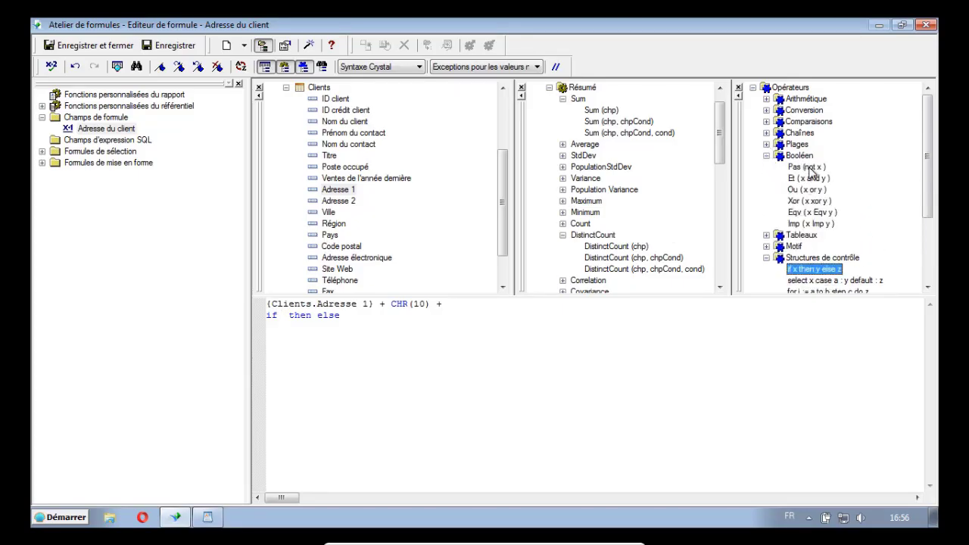
{"action": "double_click", "coordinate": [808, 167]}
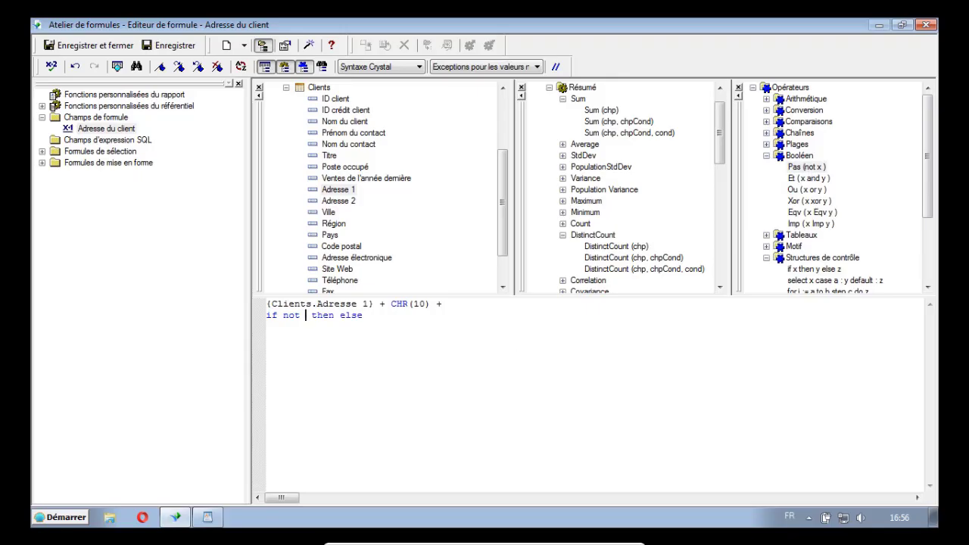
{"action": "key", "text": "Return"}
{"action": "key", "text": "Return"}
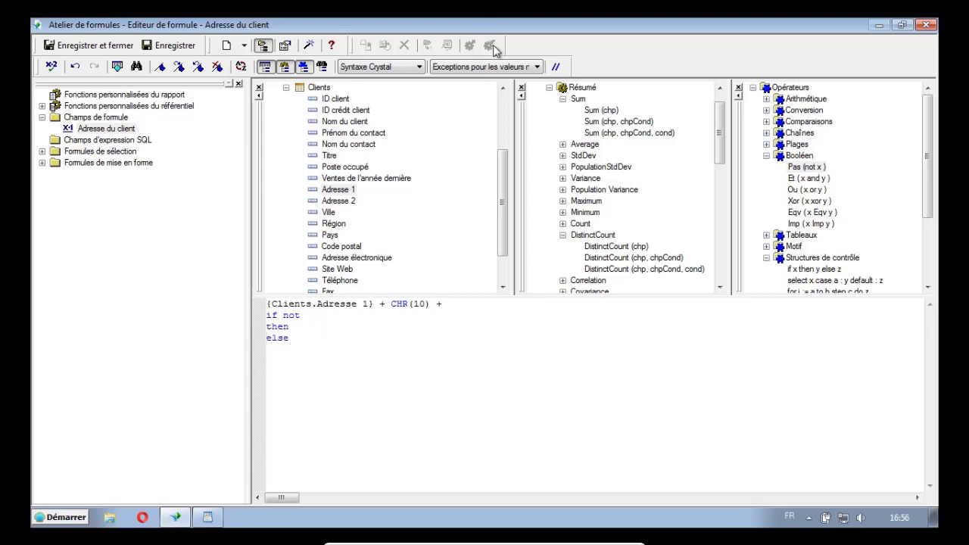
- Complete the condition with IsNull ({Clients.Adresse 2}) and start the then branch with {Clients.Adresse 2} + CHR(10) + followed by a new line
{"action": "left_click", "coordinate": [550, 88]}
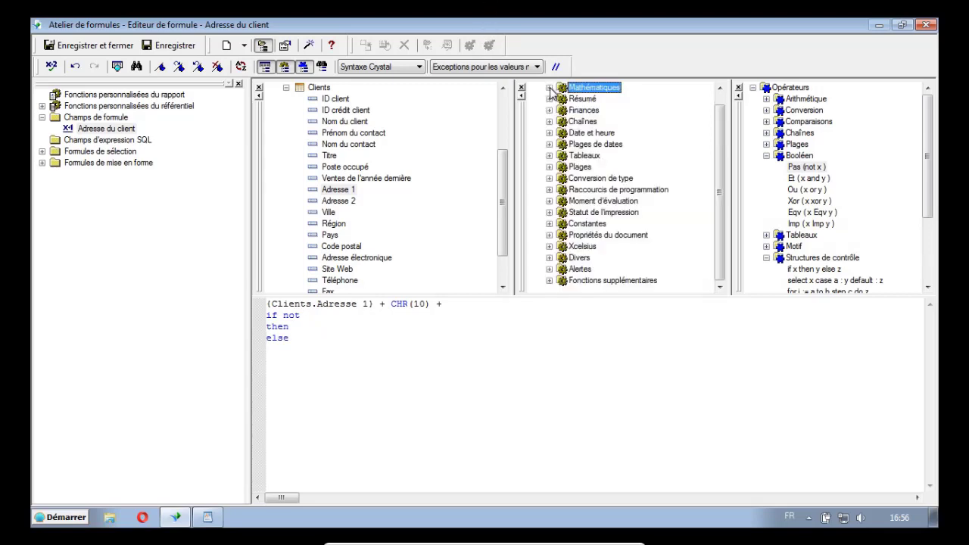
{"action": "left_click", "coordinate": [550, 213]}
{"action": "left_click", "coordinate": [600, 135]}
{"action": "double_click", "coordinate": [579, 134]}
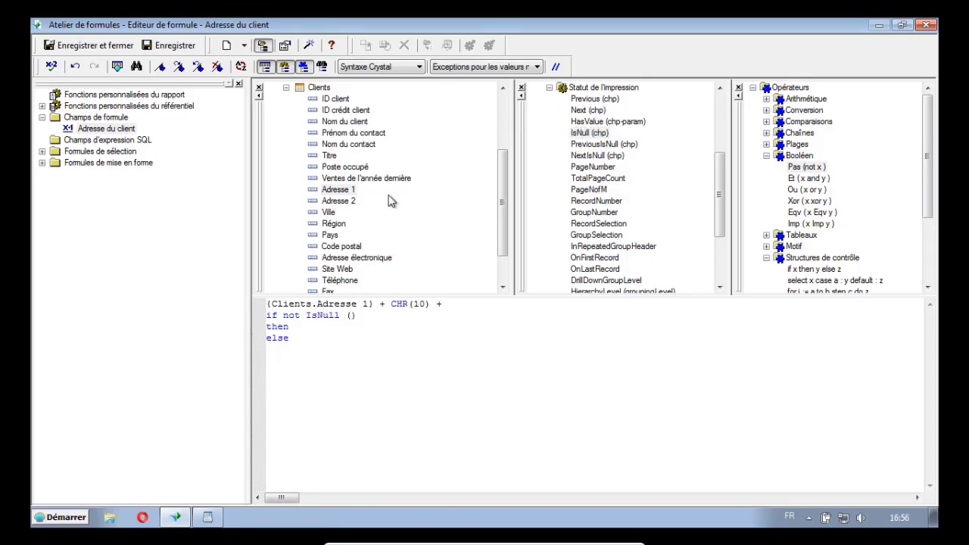
{"action": "double_click", "coordinate": [342, 201]}
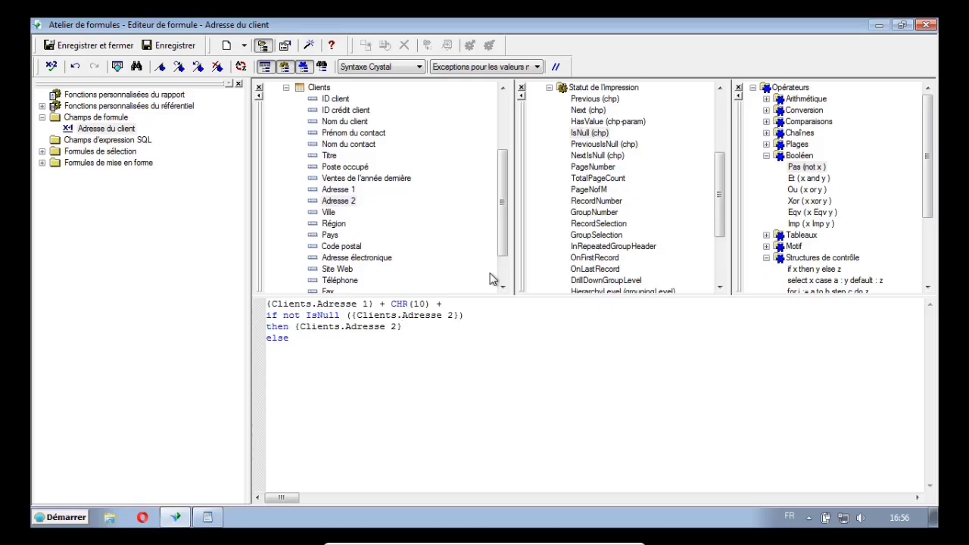
{"action": "type", "text": "CHR(10) +"}
{"action": "key", "text": "Return"}
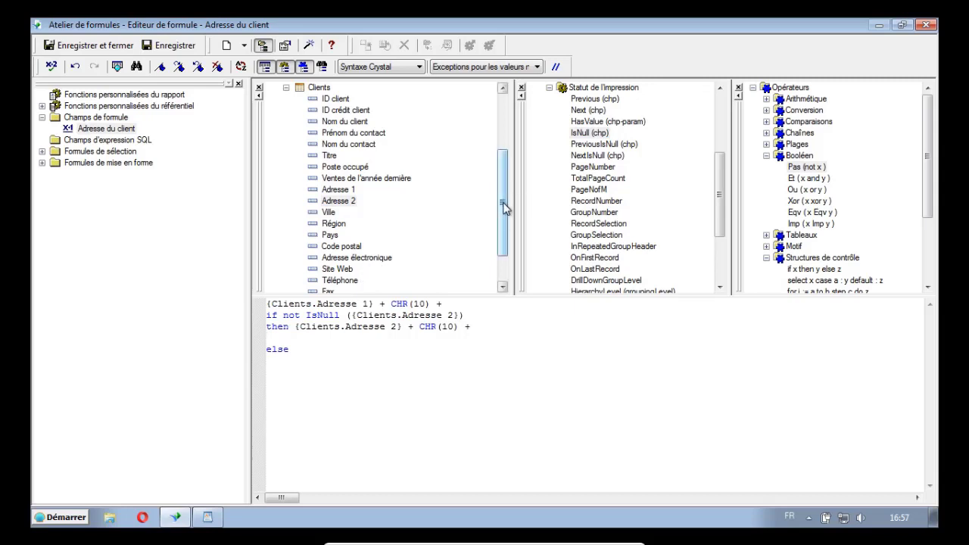
- Add {Clients.Ville} + " " + {Clients.Région} + " " + {Clients.Code postal} as the last line of the then branch
{"action": "scroll", "coordinate": [504, 205], "scroll_direction": "down", "scroll_amount": 1}
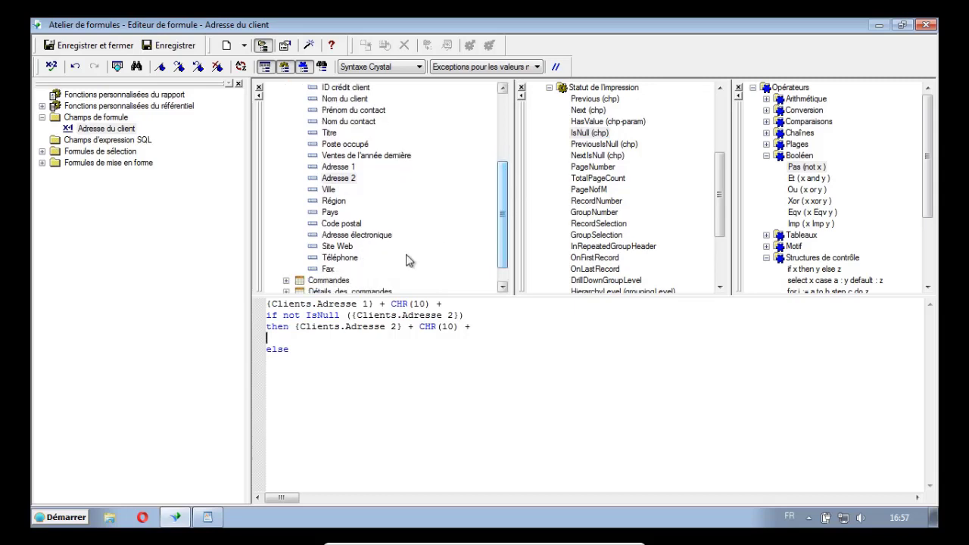
{"action": "double_click", "coordinate": [330, 190]}
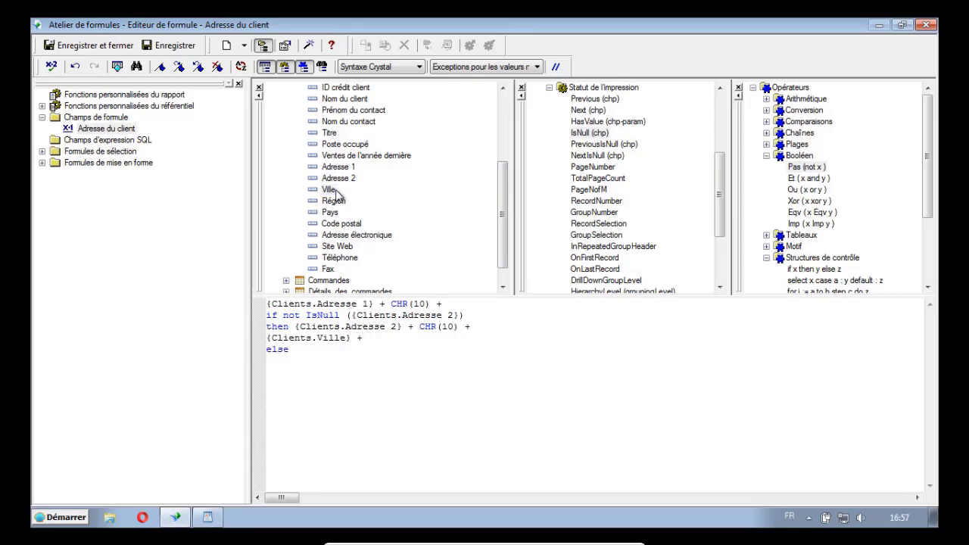
{"action": "type", "text": "\" \" +"}
{"action": "double_click", "coordinate": [340, 203]}
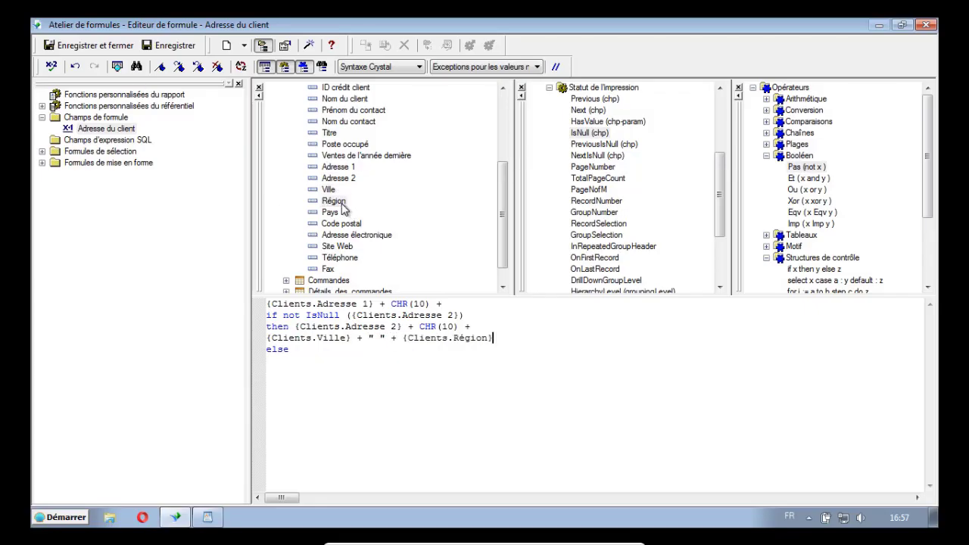
{"action": "type", "text": "+ \" \" +"}
{"action": "double_click", "coordinate": [341, 225]}
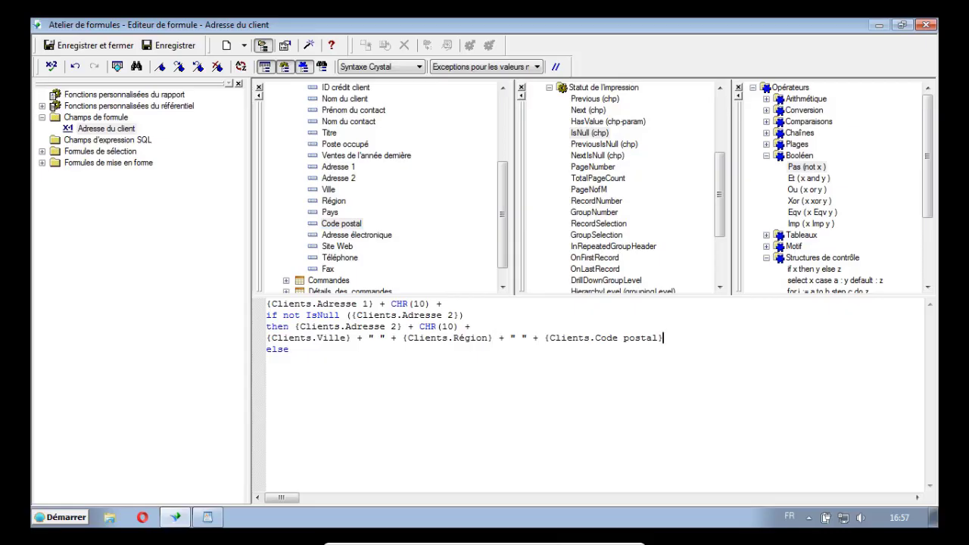
- Copy the city, region and postal code line of the then branch into the else branch
{"action": "left_click_drag", "start_coordinate": [266, 338], "coordinate": [663, 337]}
{"action": "key", "text": "ctrl+c"}
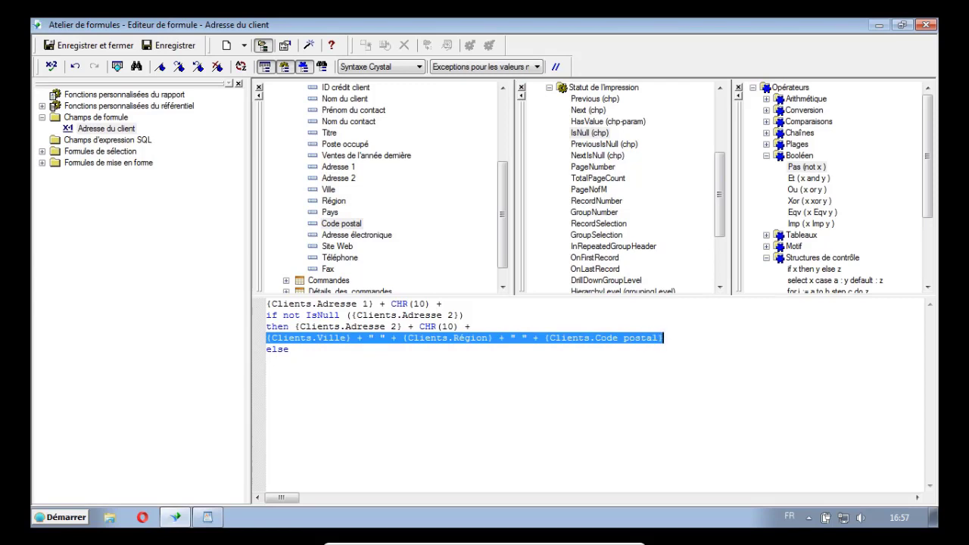
{"action": "left_click", "coordinate": [294, 349]}
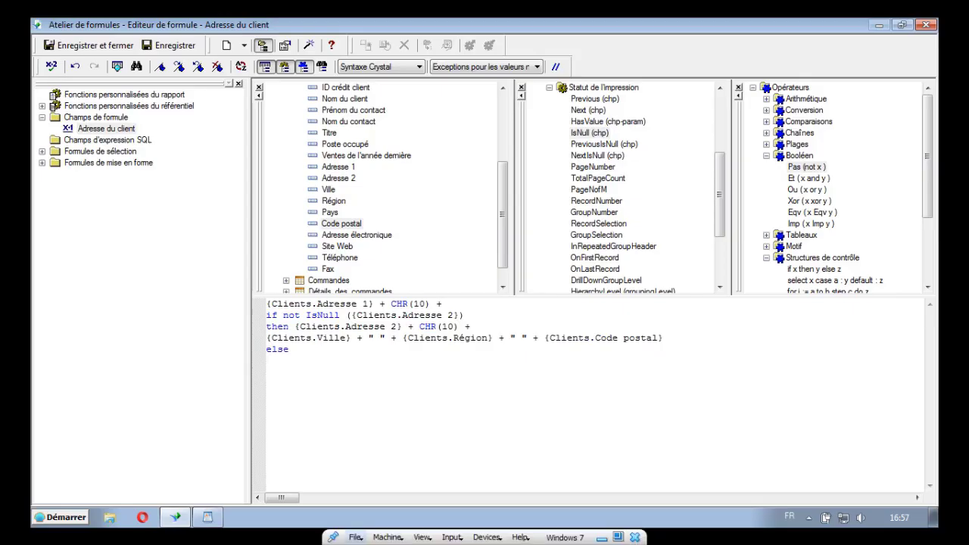
{"action": "key", "text": "ctrl+v"}
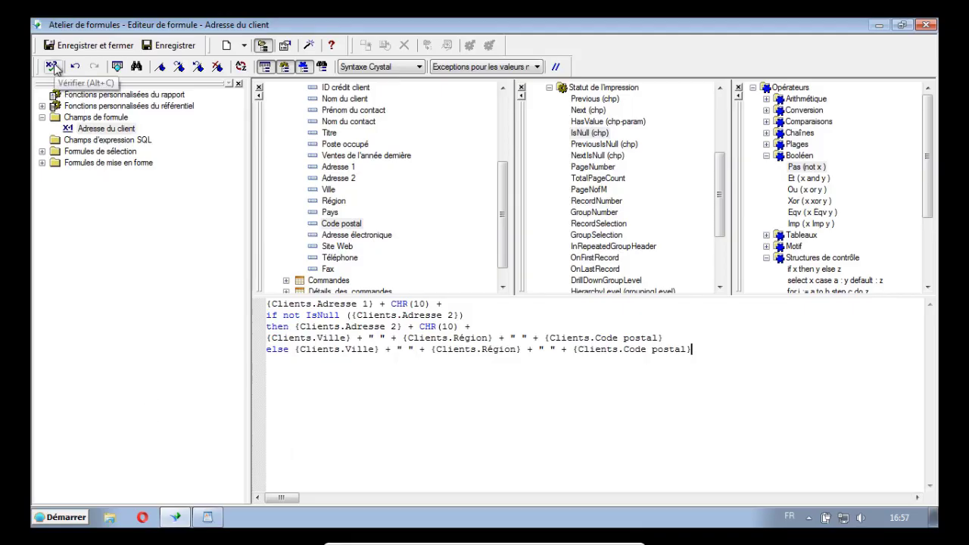
- Check the Adresse du client formula for errors and save it
{"action": "left_click", "coordinate": [53, 68]}
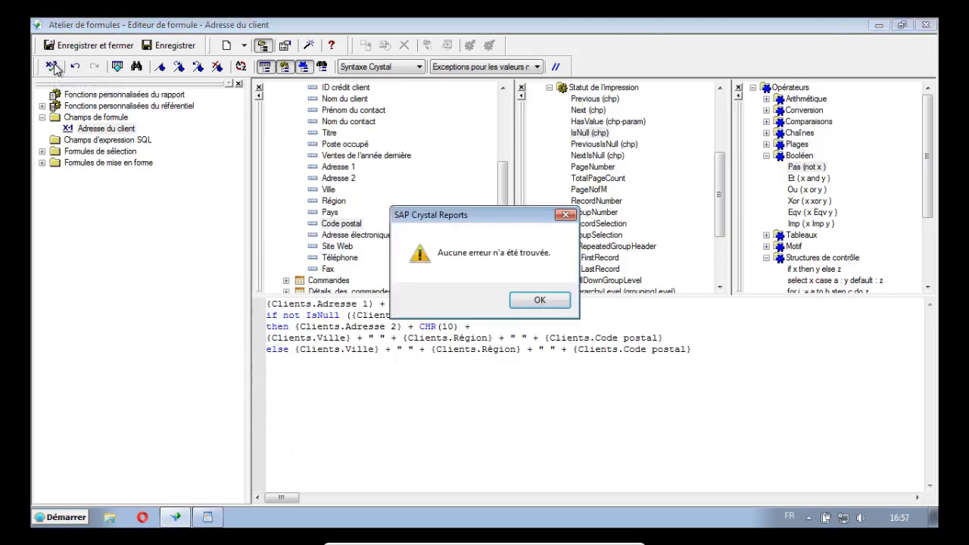
{"action": "left_click", "coordinate": [555, 300]}
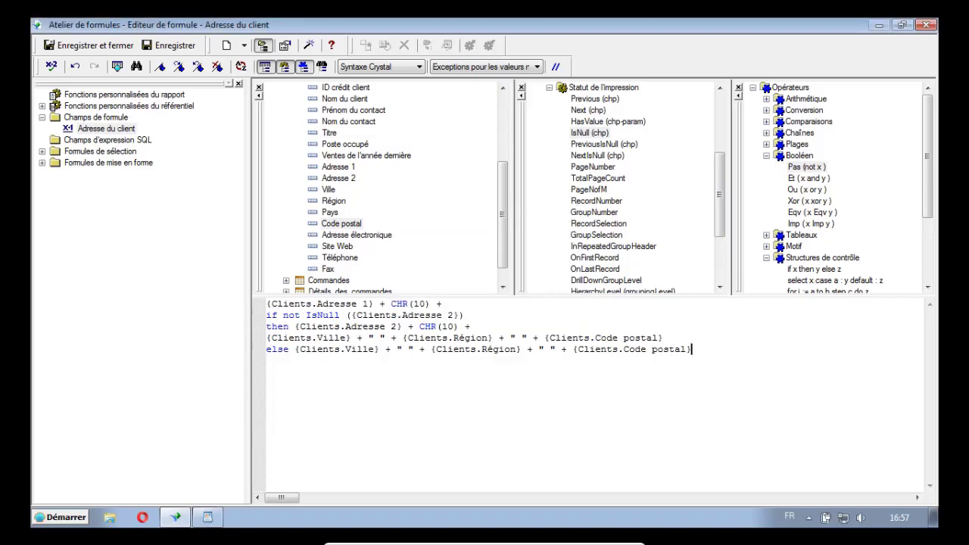
{"action": "left_click", "coordinate": [176, 46]}
- Create a new formula named "Nb produits"
{"action": "left_click", "coordinate": [226, 46]}
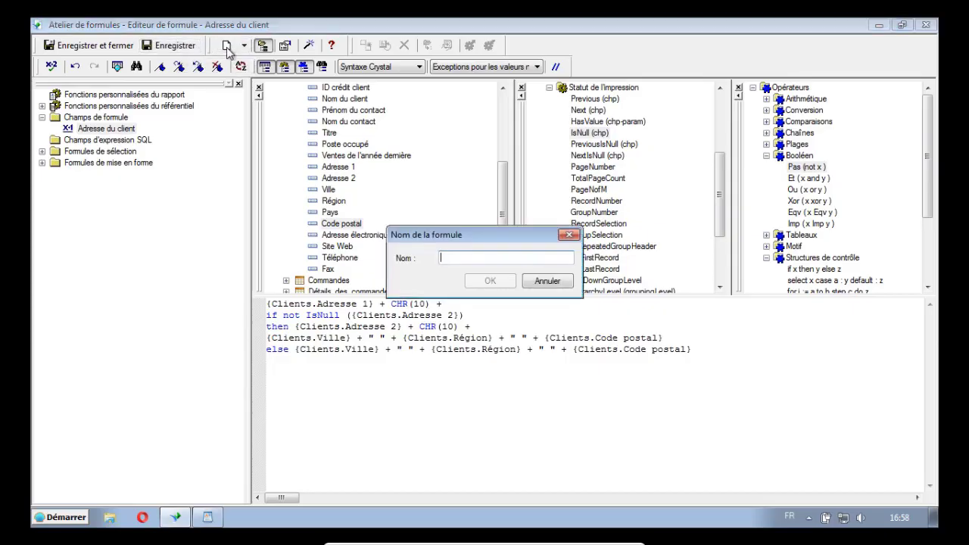
{"action": "type", "text": "Nb produits"}
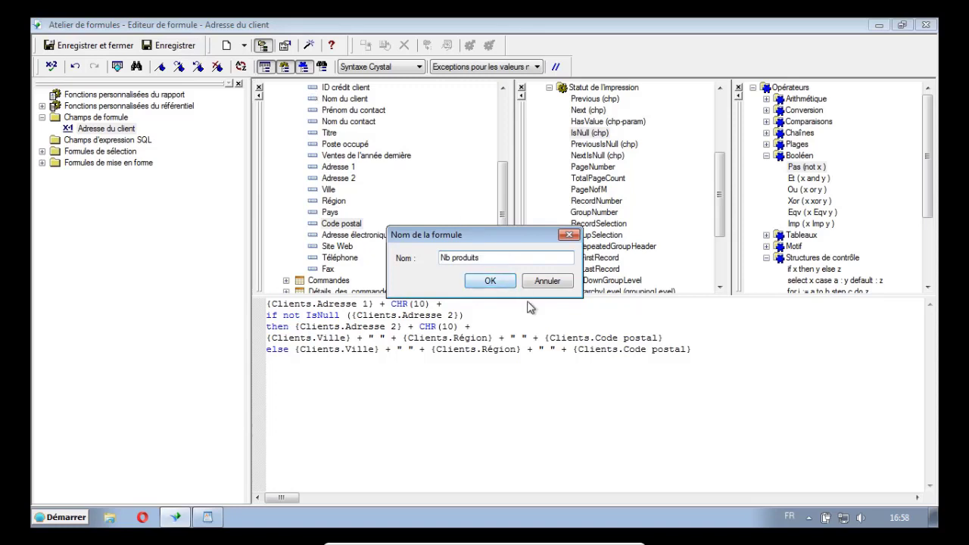
{"action": "left_click", "coordinate": [489, 281]}
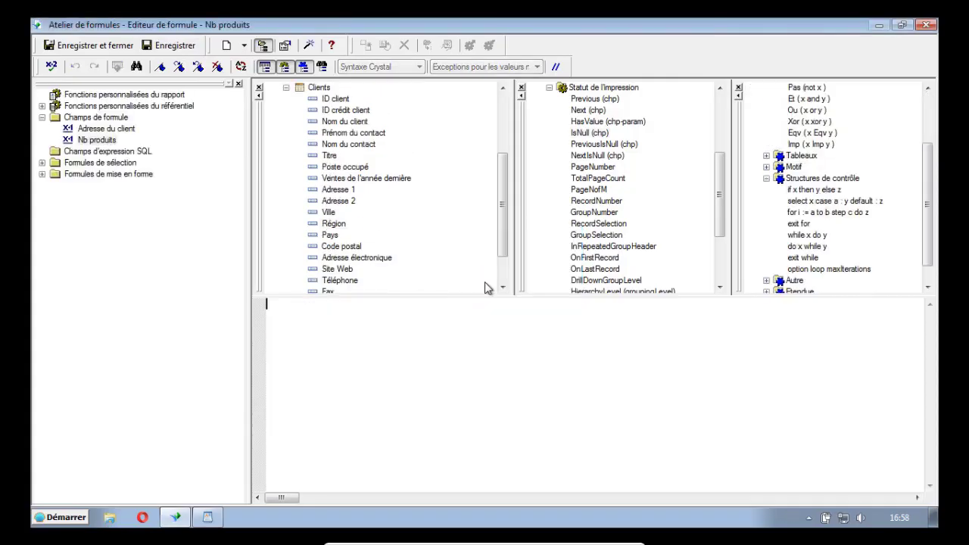
- Enter DistinctCount ({Produits.Nom du produit},{Clients.Nom du client}) as the formula, using the two-argument version of the summary function
{"action": "left_click", "coordinate": [548, 87]}
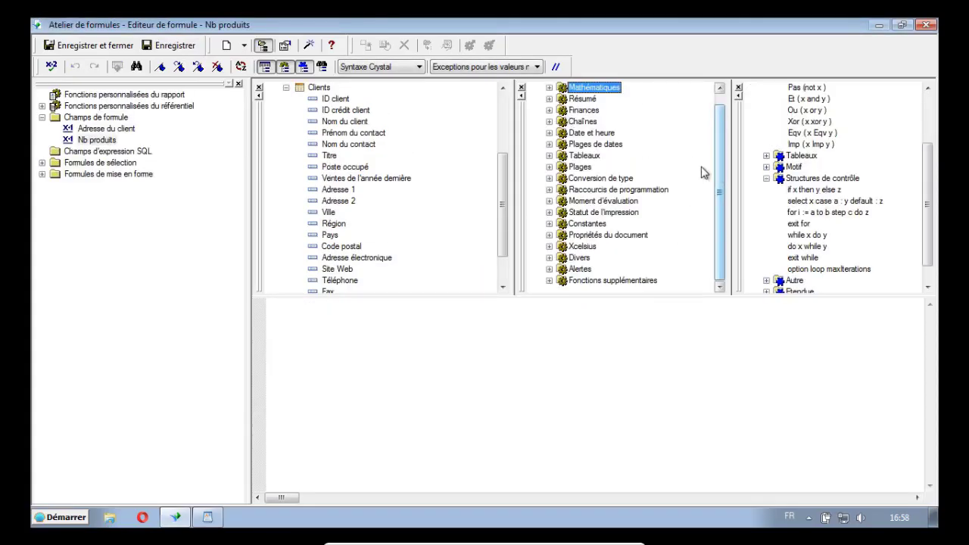
{"action": "left_click", "coordinate": [549, 98]}
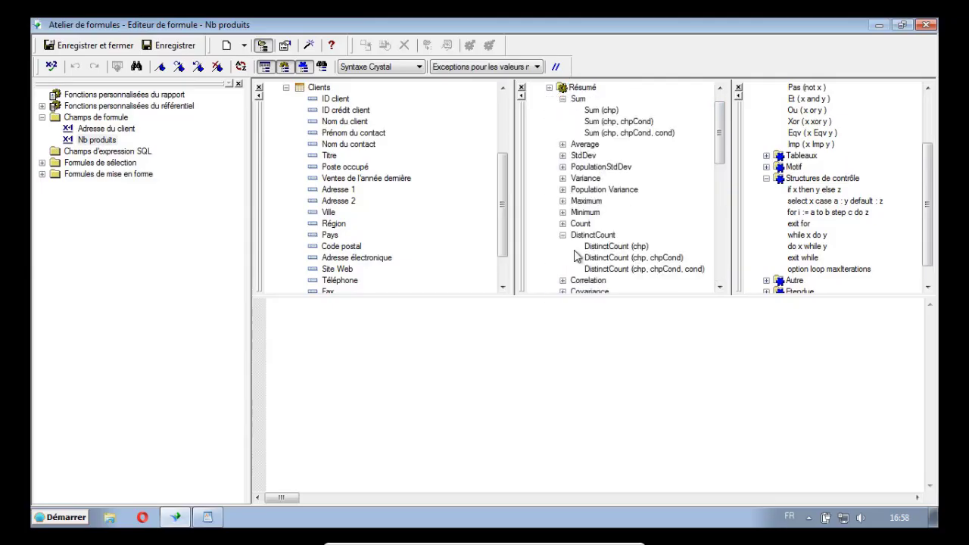
{"action": "left_click", "coordinate": [611, 259]}
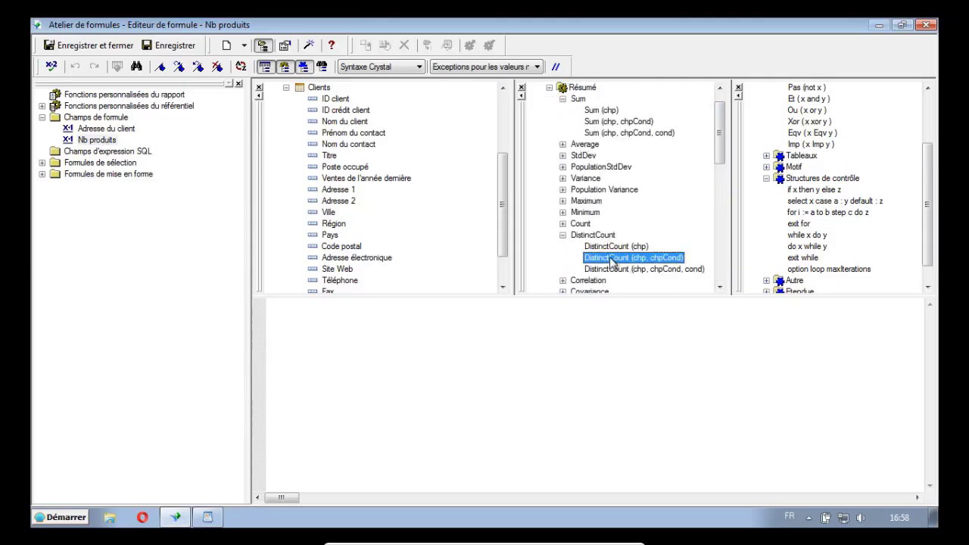
{"action": "double_click", "coordinate": [594, 259]}
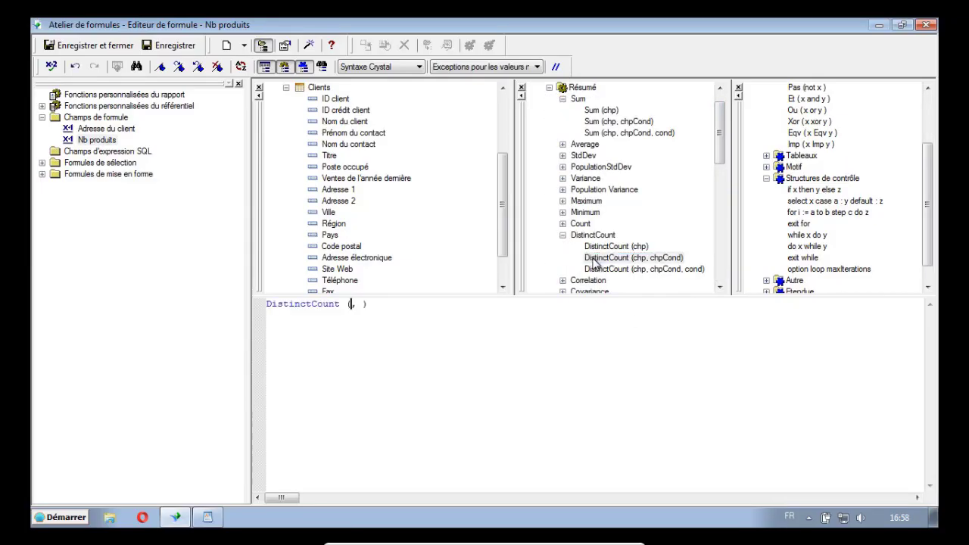
{"action": "left_click", "coordinate": [286, 88]}
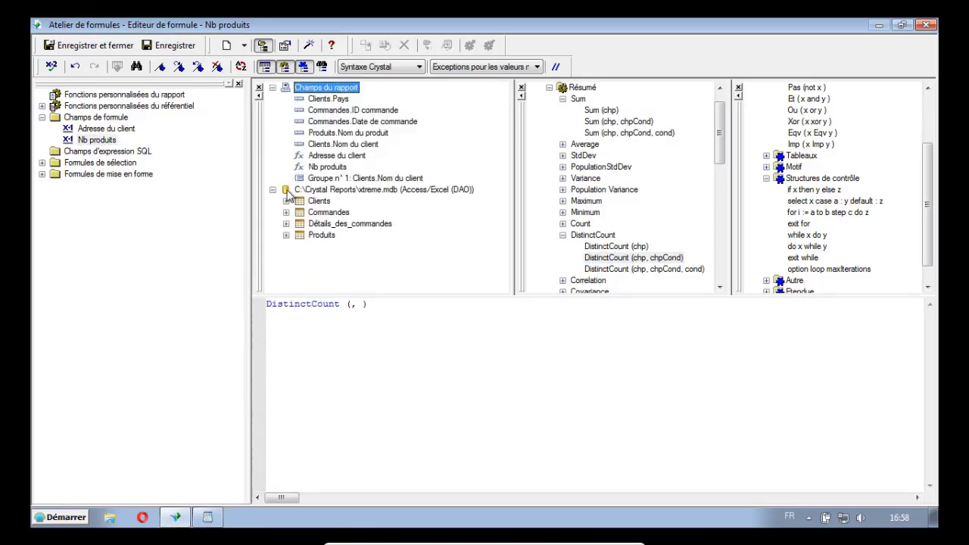
{"action": "left_click", "coordinate": [286, 235]}
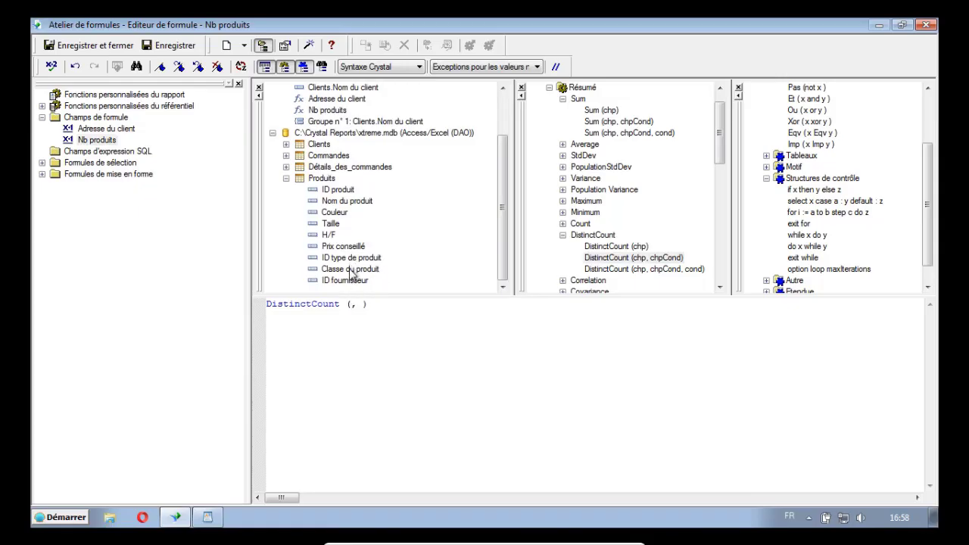
{"action": "double_click", "coordinate": [337, 203]}
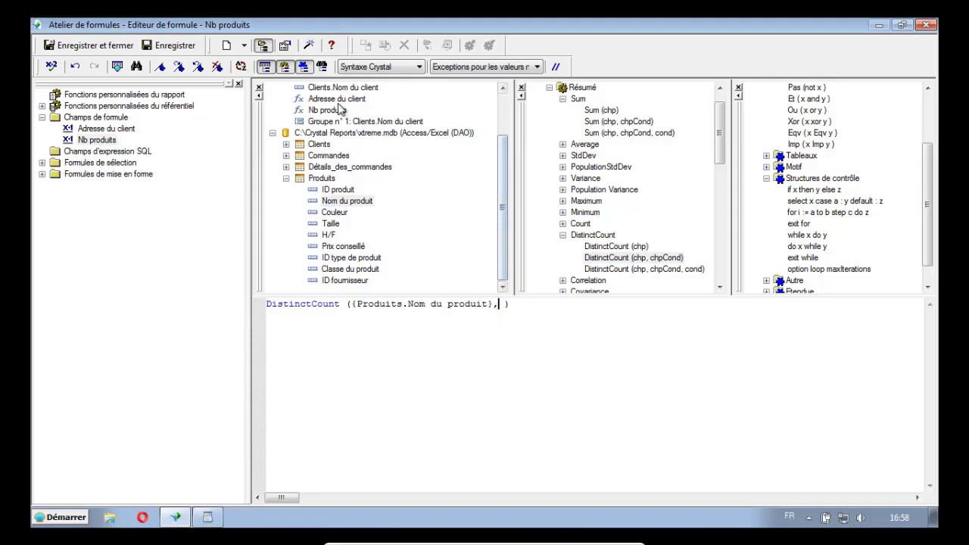
{"action": "double_click", "coordinate": [337, 88]}
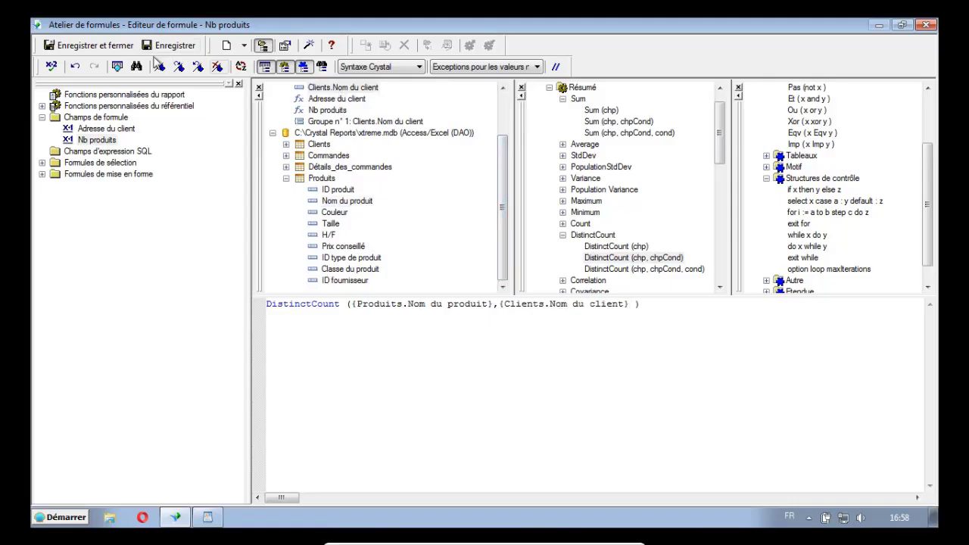
- Check the Nb produits formula for errors and save it
{"action": "left_click", "coordinate": [52, 67]}
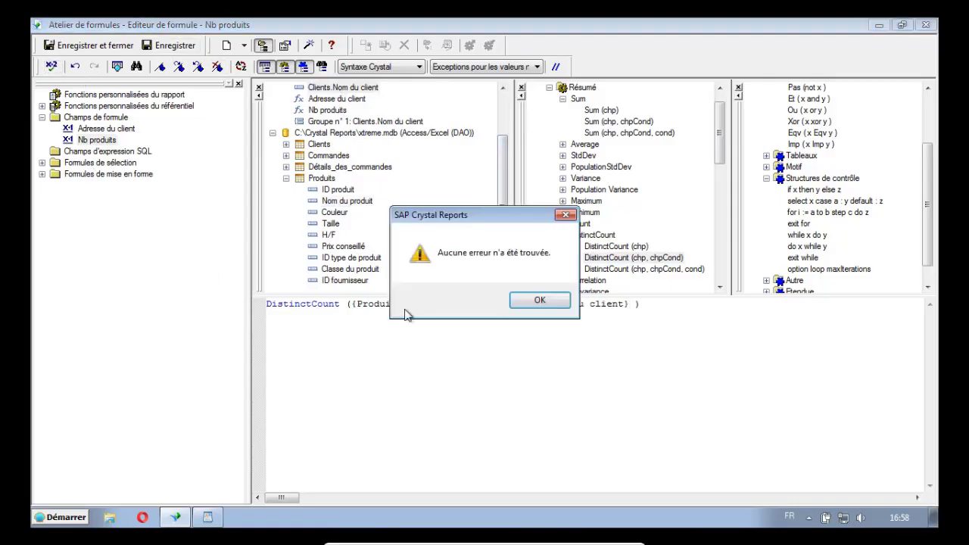
{"action": "left_click", "coordinate": [537, 301]}
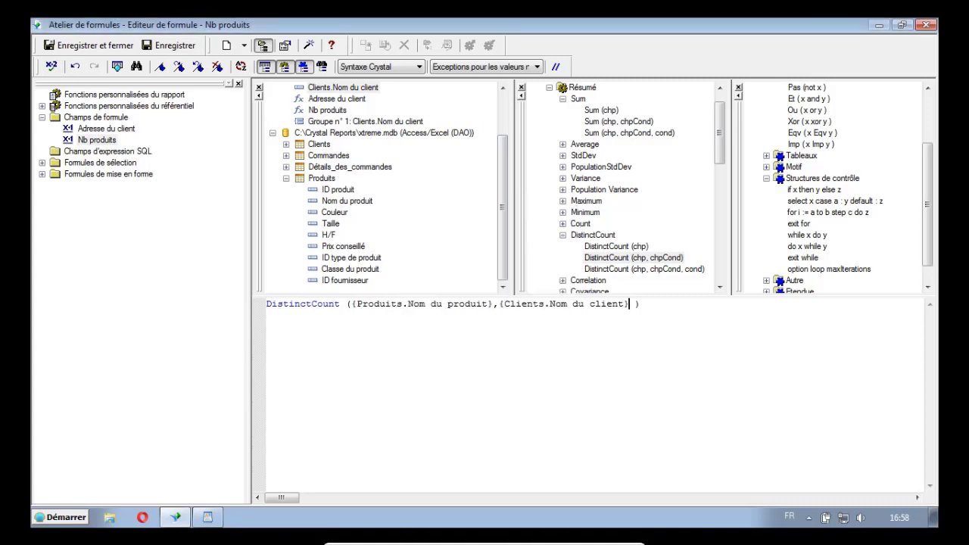
{"action": "left_click", "coordinate": [168, 48]}
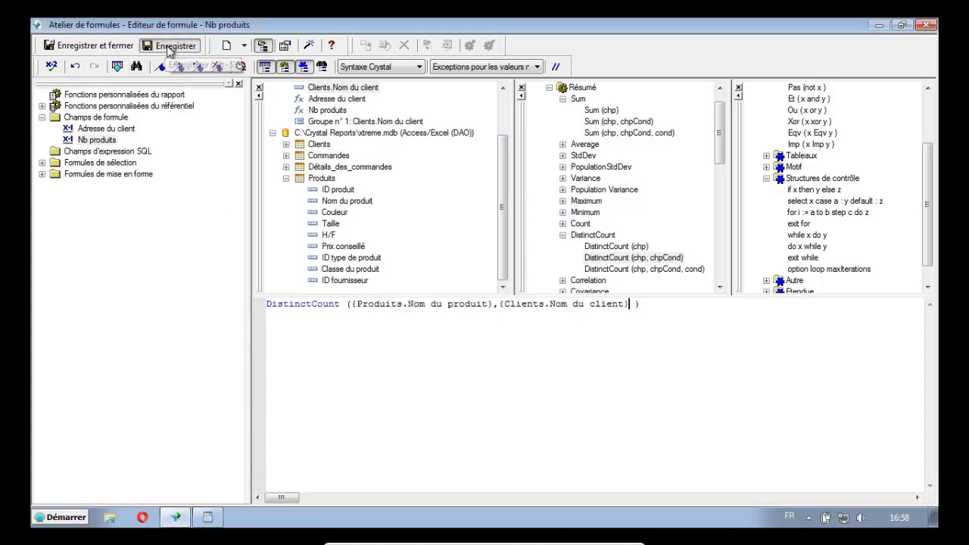
- Create a new formula named "Total cdes par client"
{"action": "left_click", "coordinate": [225, 47]}
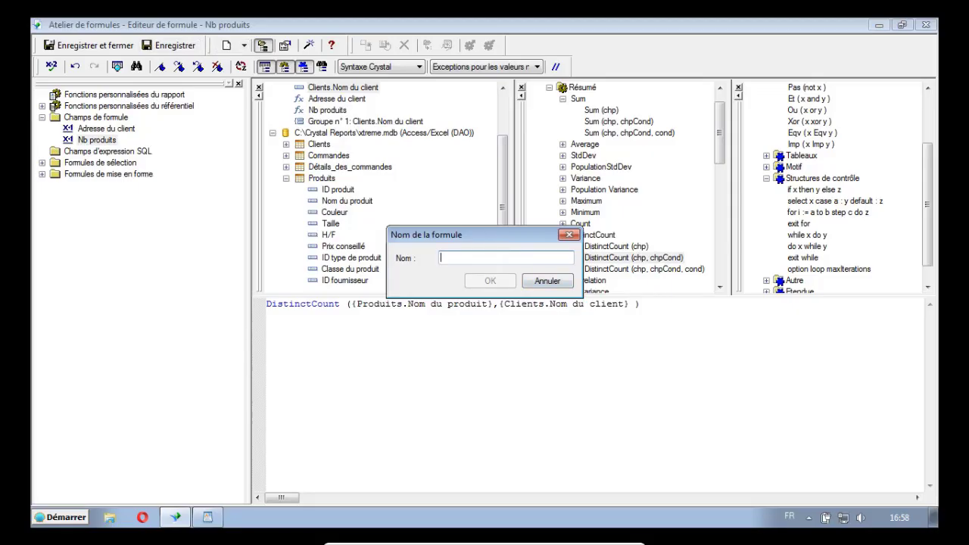
{"action": "type", "text": "Total cdes par client"}
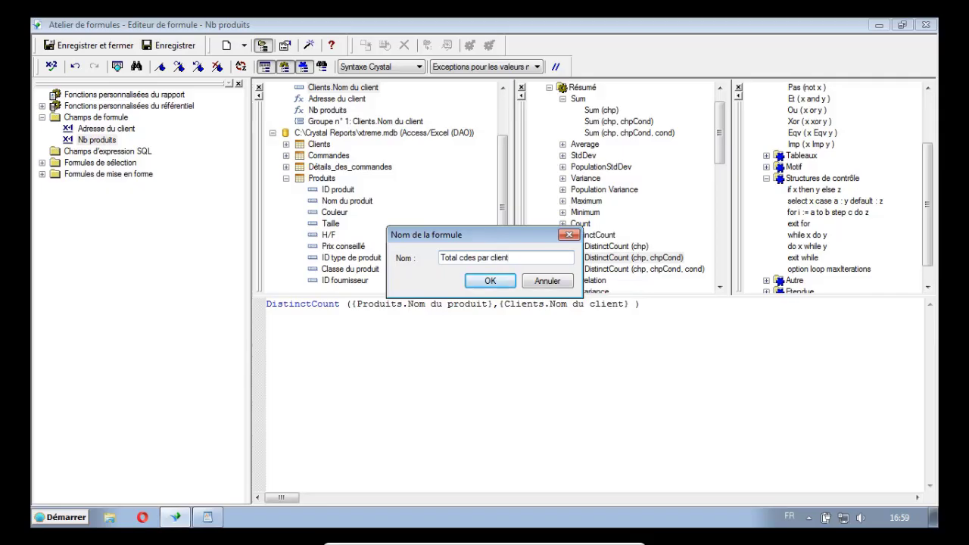
{"action": "left_click", "coordinate": [489, 280]}
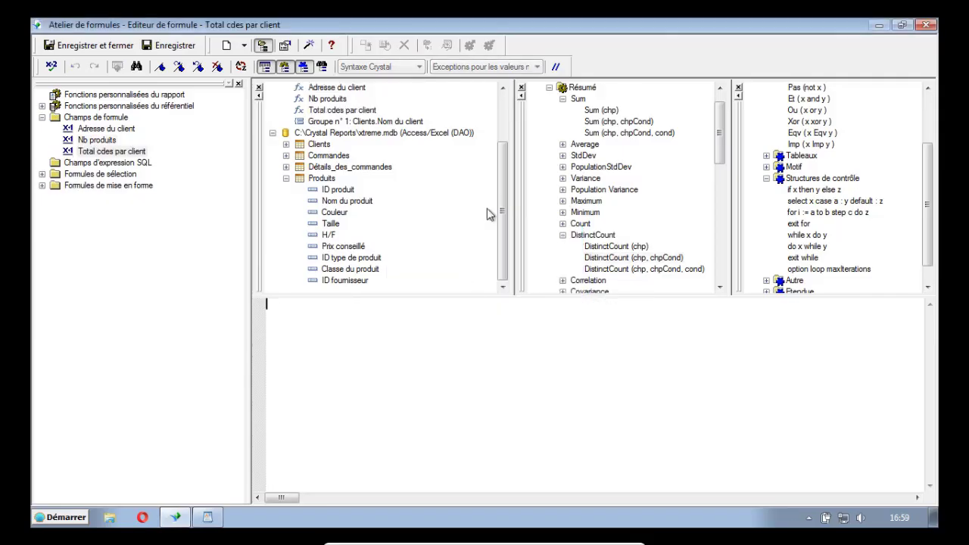
- Enter Sum ({Commandes.Montant commande},{Clients.Nom du client}) as the Total cdes par client formula and check it for errors
{"action": "double_click", "coordinate": [610, 123]}
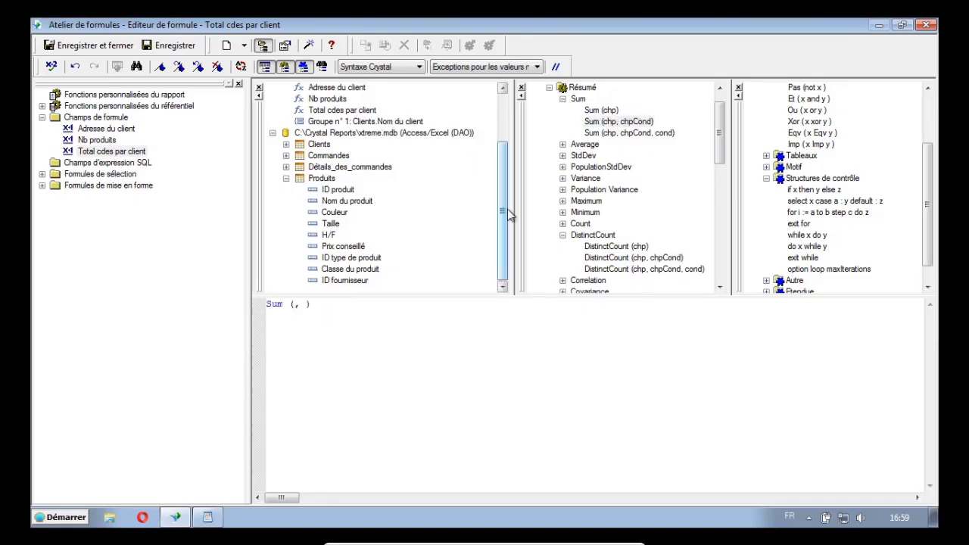
{"action": "left_click_drag", "start_coordinate": [502, 212], "coordinate": [502, 136]}
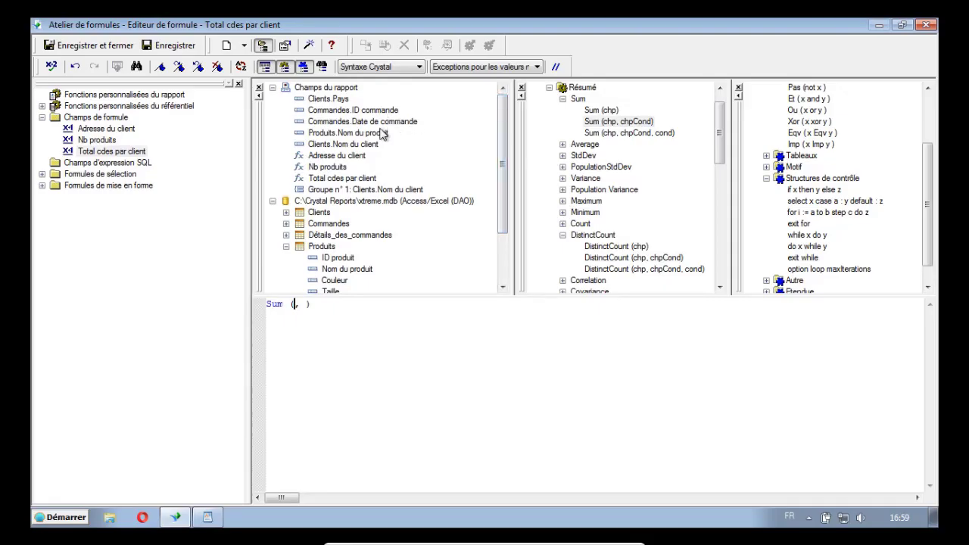
{"action": "left_click", "coordinate": [287, 224]}
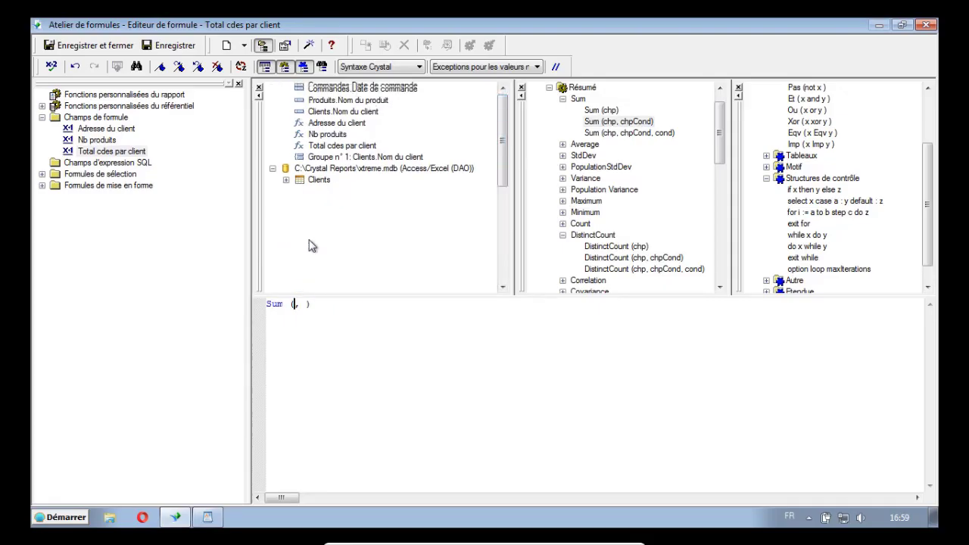
{"action": "double_click", "coordinate": [355, 166]}
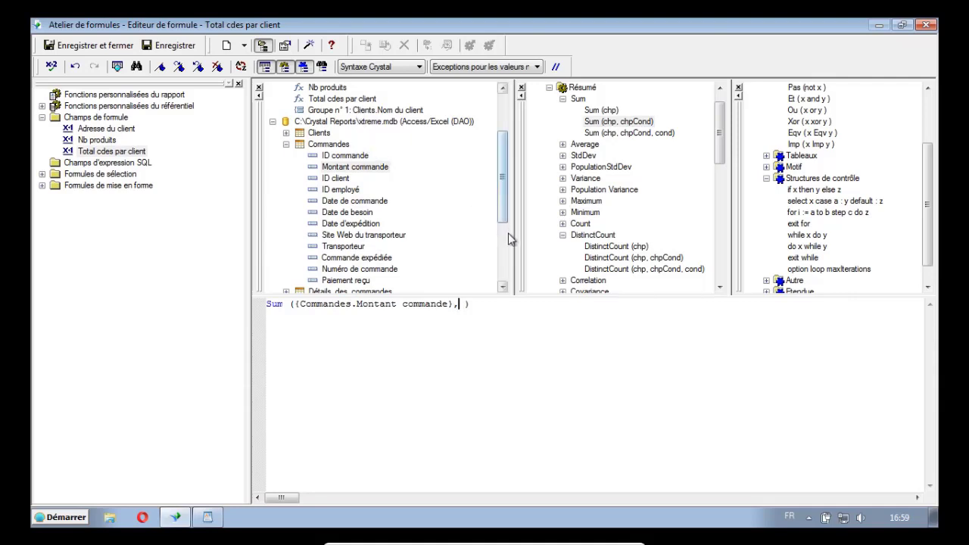
{"action": "left_click_drag", "start_coordinate": [499, 218], "coordinate": [499, 180]}
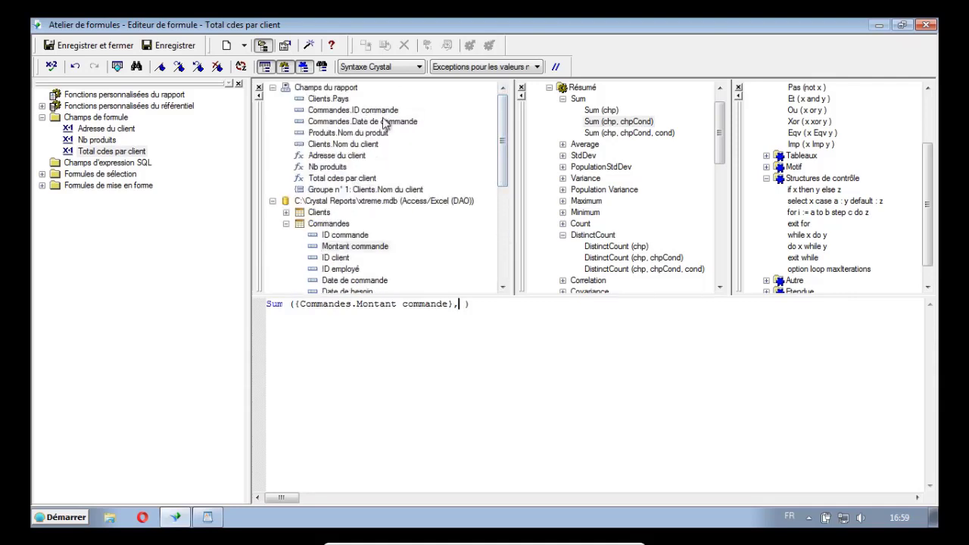
{"action": "double_click", "coordinate": [375, 145]}
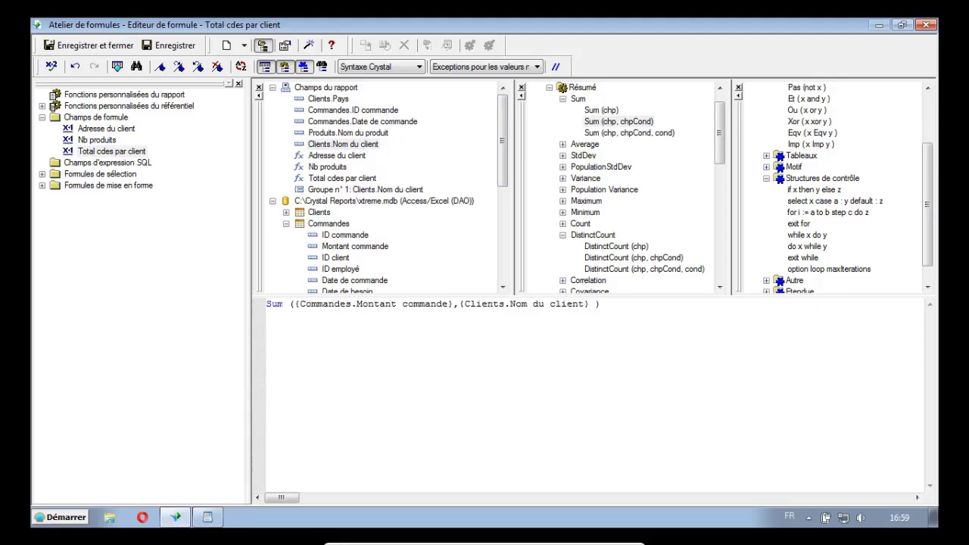
{"action": "left_click", "coordinate": [52, 66]}
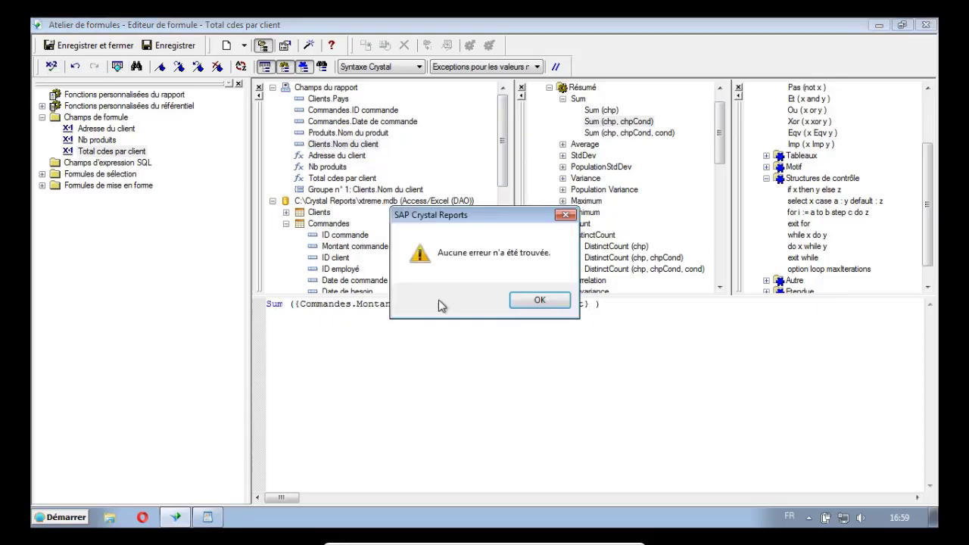
{"action": "left_click", "coordinate": [539, 301]}
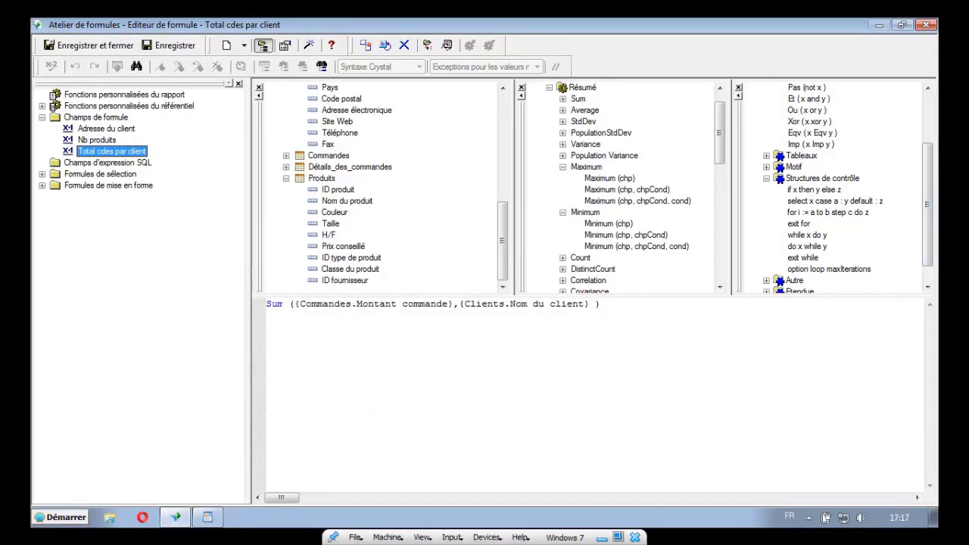
- Create a new formula named "Nb années"
{"action": "left_click", "coordinate": [227, 46]}
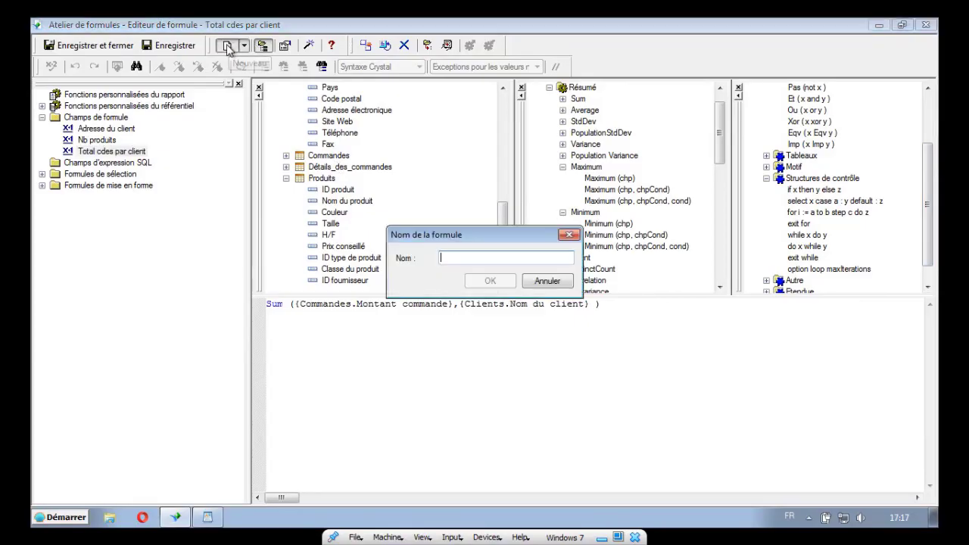
{"action": "type", "text": "Nb années"}
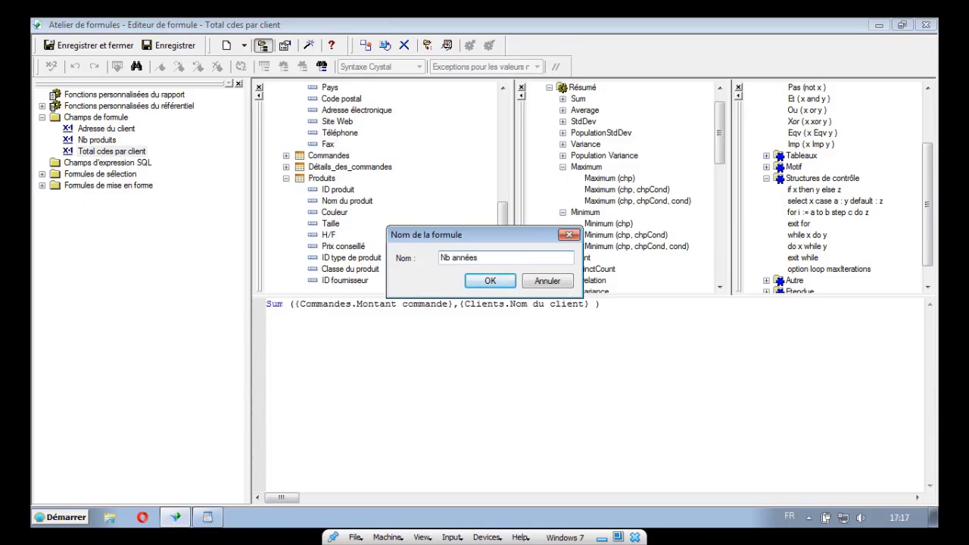
{"action": "left_click", "coordinate": [491, 281]}
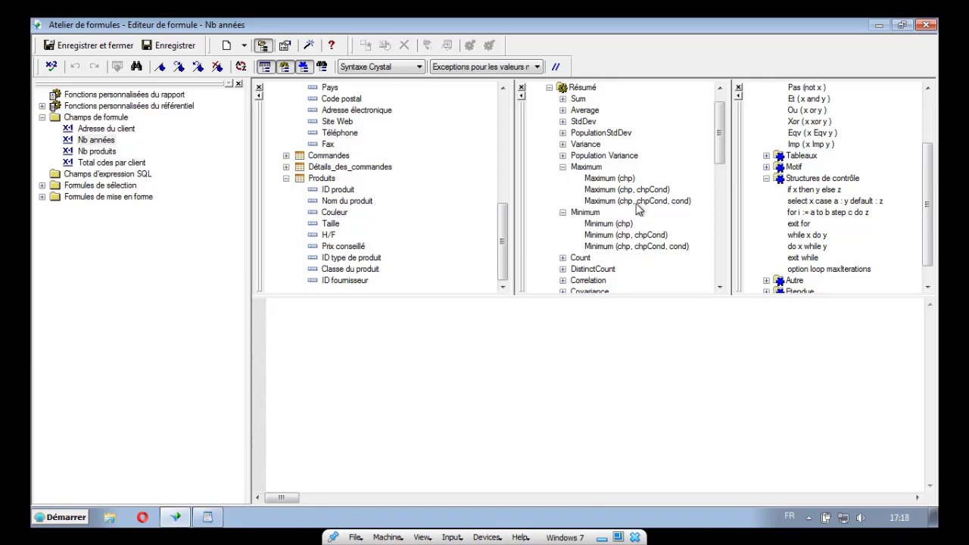
- Start the Nb années formula with Maximum ({Commandes.Date de commande},{Clients.Nom du client}) followed by a minus sign and a line break
{"action": "double_click", "coordinate": [598, 192]}
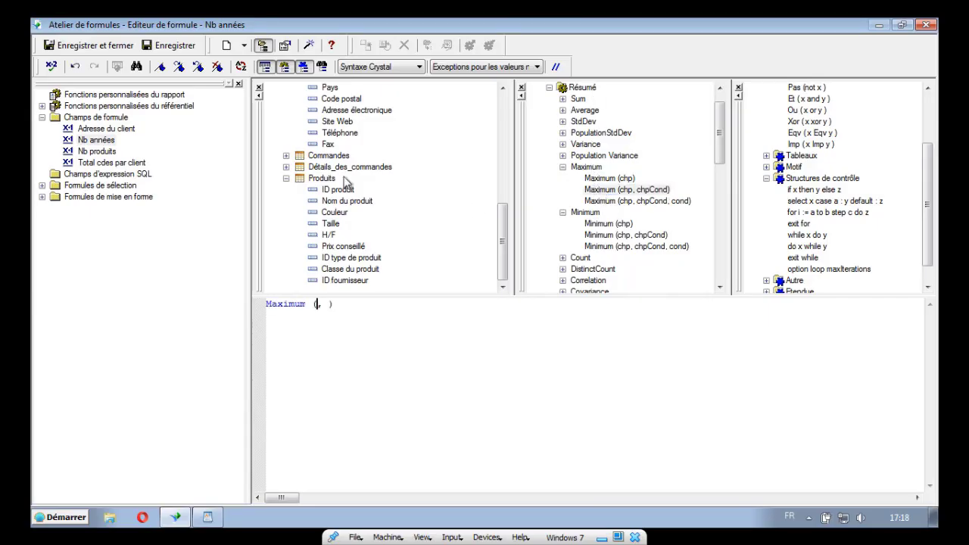
{"action": "left_click", "coordinate": [285, 161]}
{"action": "left_click", "coordinate": [285, 156]}
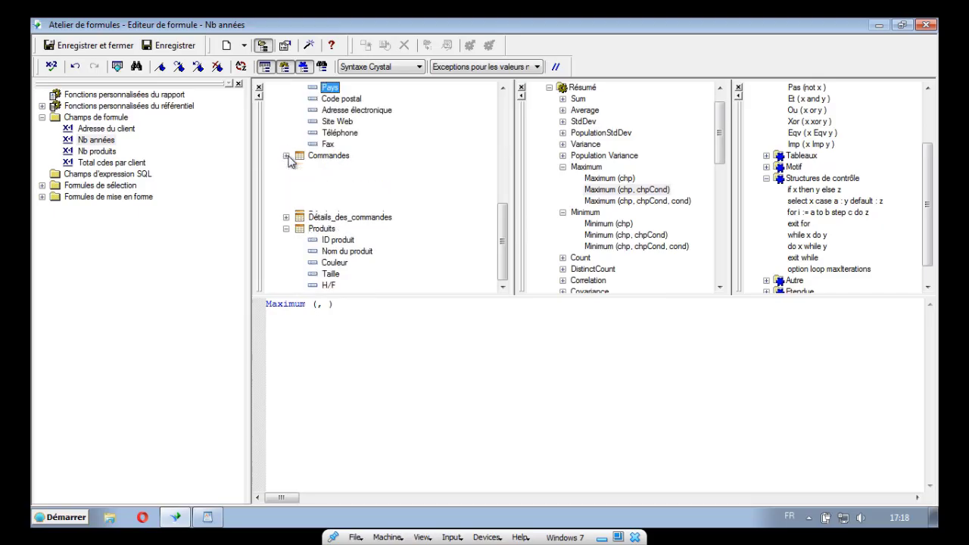
{"action": "double_click", "coordinate": [366, 202]}
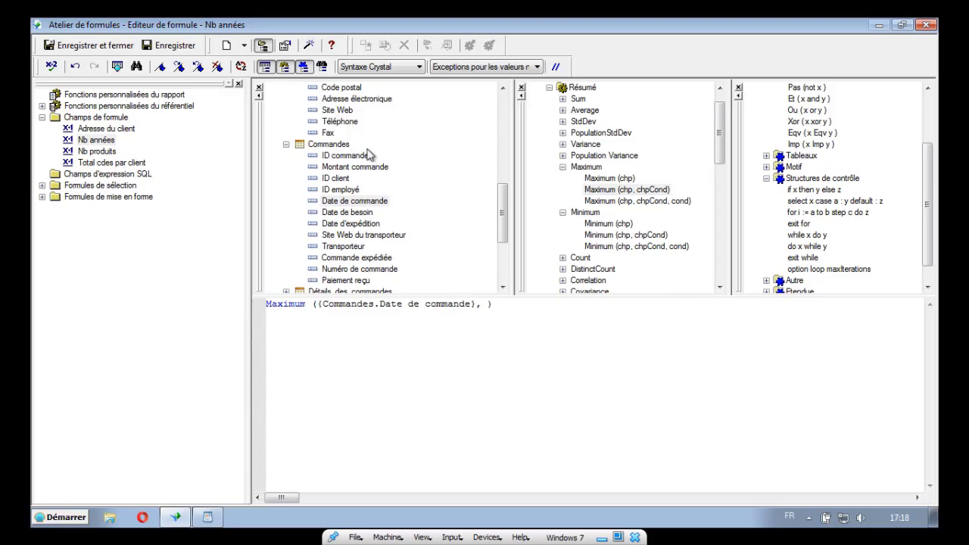
{"action": "left_click_drag", "start_coordinate": [505, 220], "coordinate": [506, 157]}
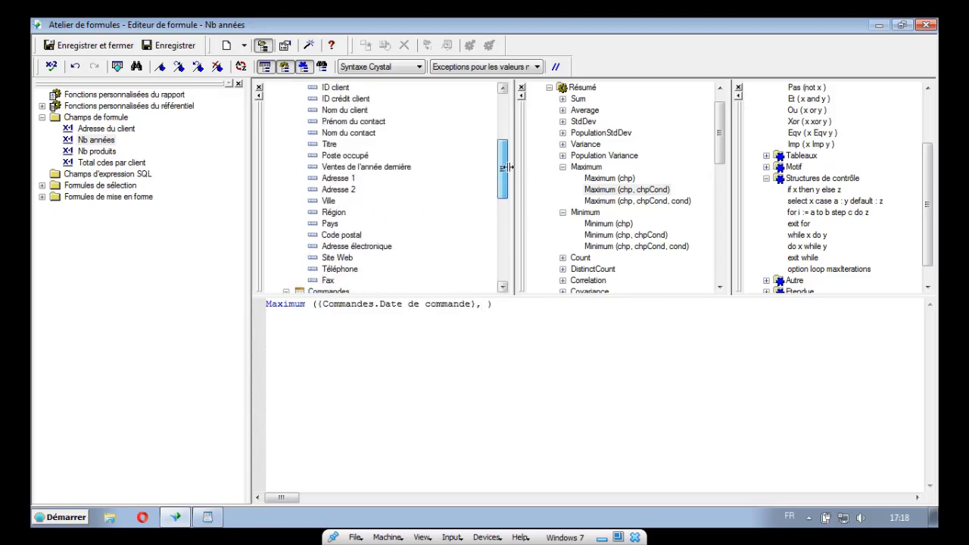
{"action": "double_click", "coordinate": [369, 111]}
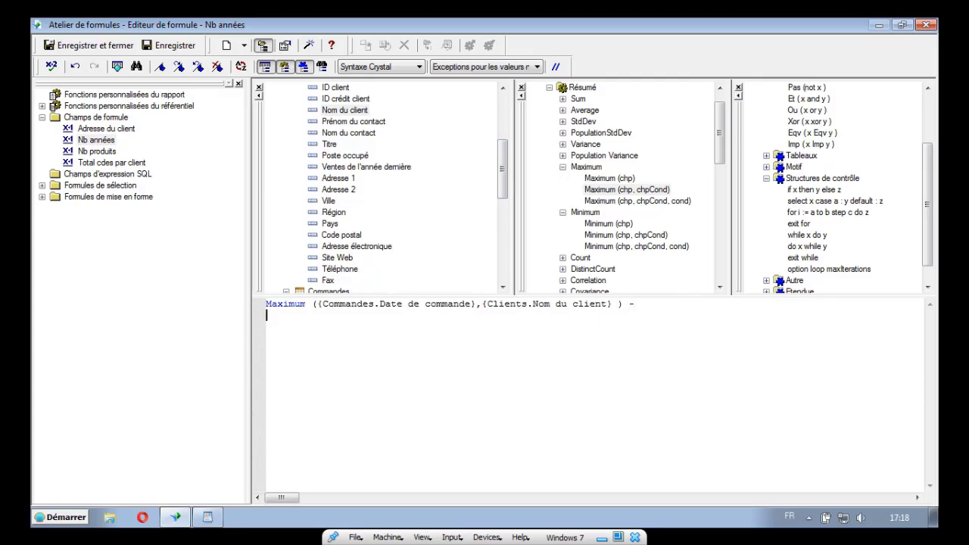
- Complete the subtraction with Minimum ({Commandes.Date de commande},{Clients.Nom du client}) on the second line and check the formula for errors
{"action": "double_click", "coordinate": [607, 241]}
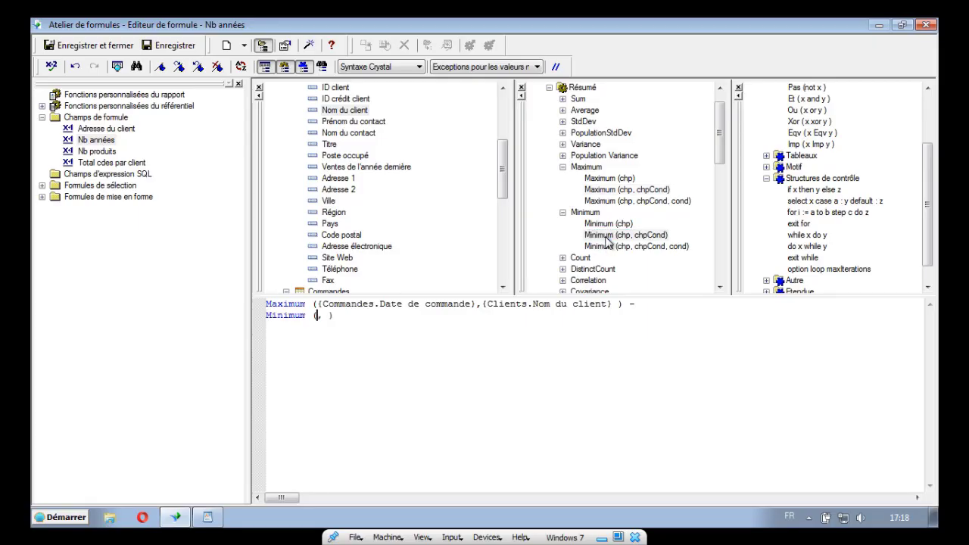
{"action": "left_click_drag", "start_coordinate": [502, 168], "coordinate": [501, 213]}
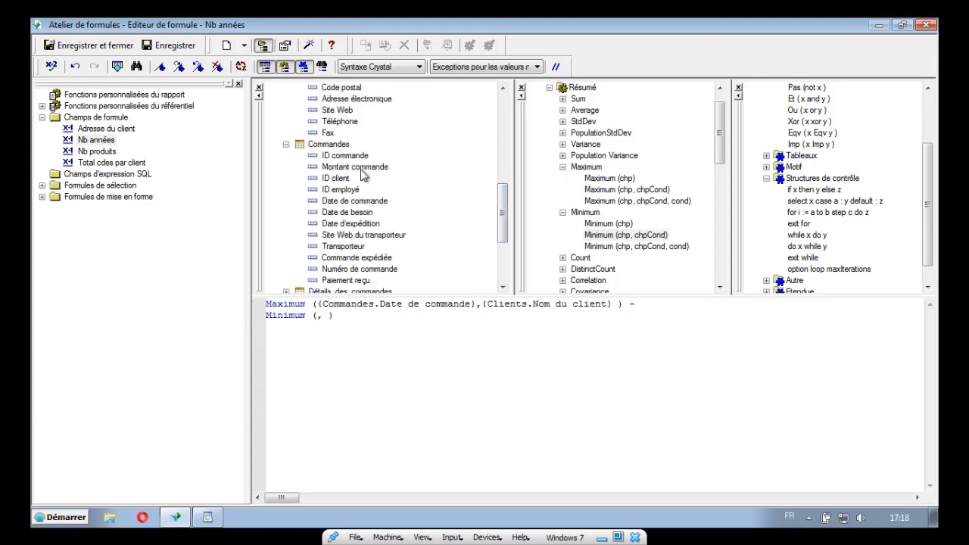
{"action": "left_click", "coordinate": [360, 203]}
{"action": "double_click", "coordinate": [359, 204]}
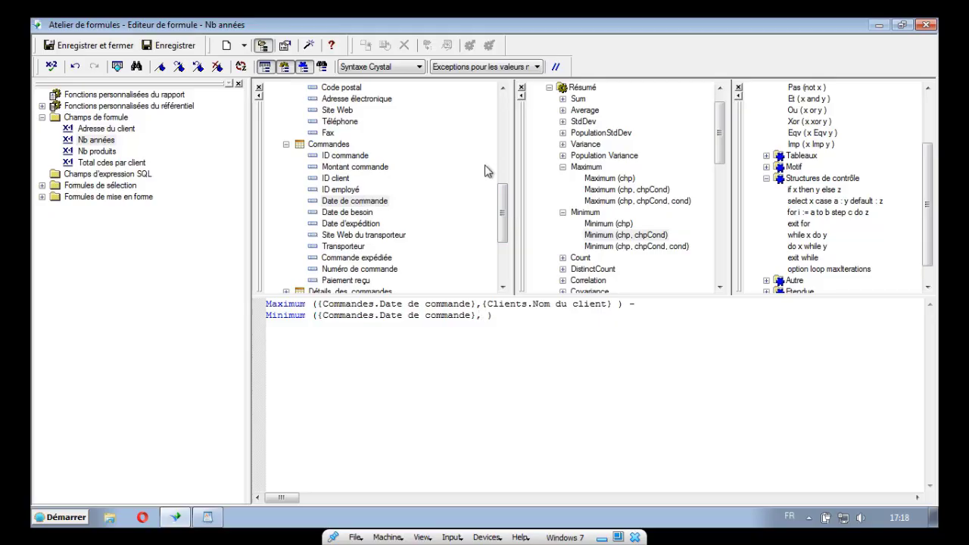
{"action": "left_click_drag", "start_coordinate": [502, 205], "coordinate": [503, 159]}
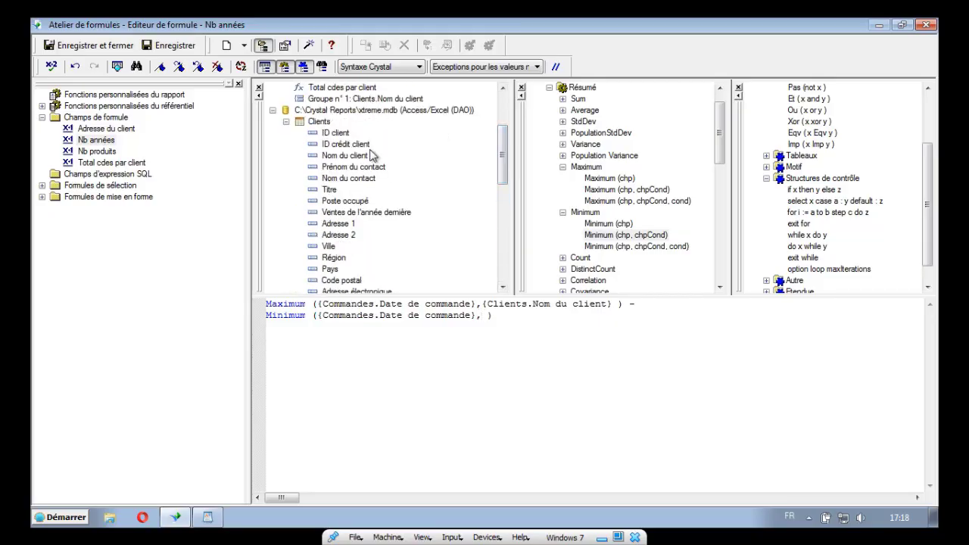
{"action": "double_click", "coordinate": [366, 155]}
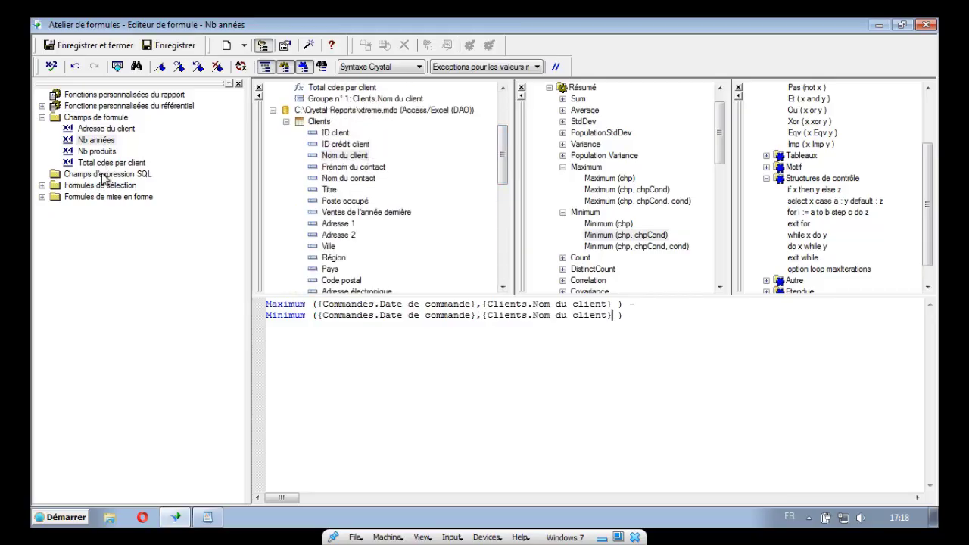
{"action": "left_click", "coordinate": [53, 68]}
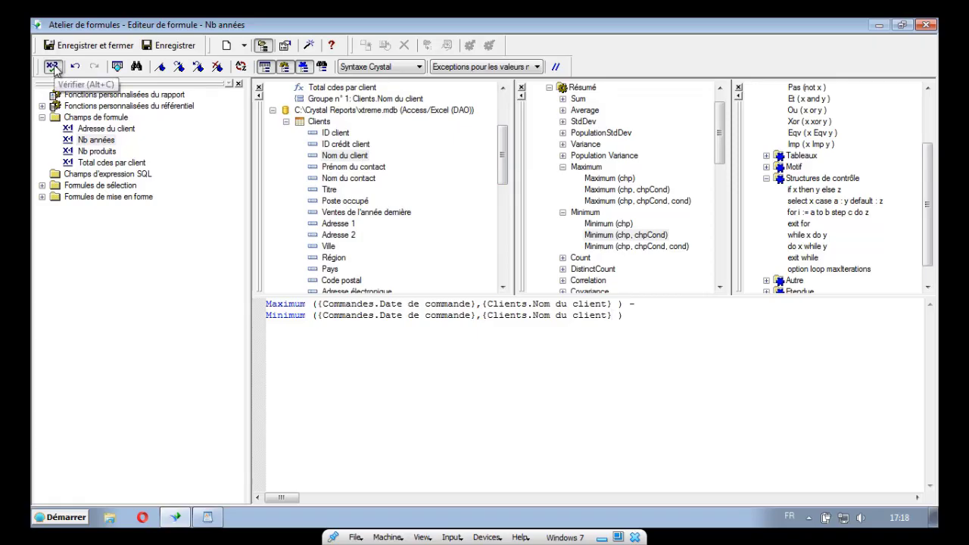
{"action": "left_click", "coordinate": [535, 302]}
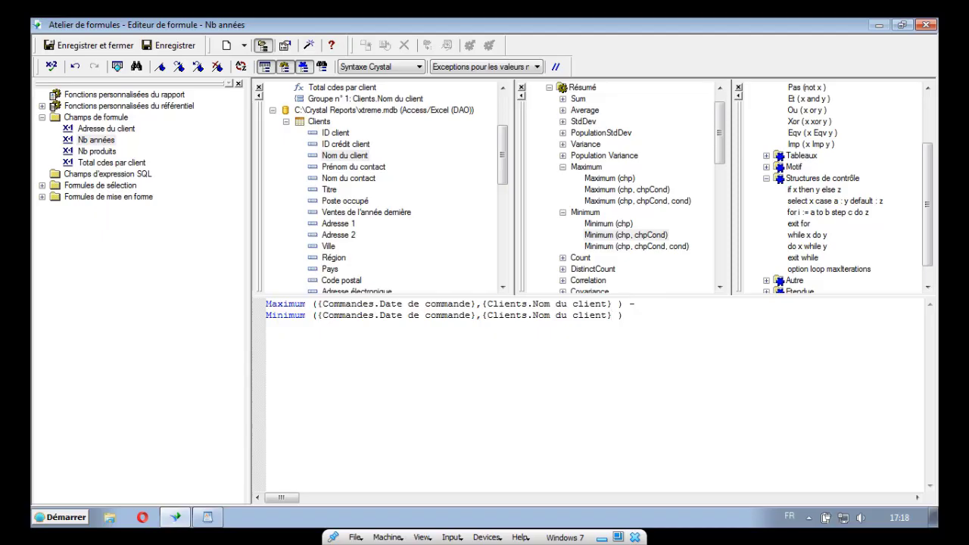
- Enclose the date difference in parentheses, divide it by 365, and check the formula for errors
{"action": "left_click", "coordinate": [267, 303]}
{"action": "type", "text": "("}
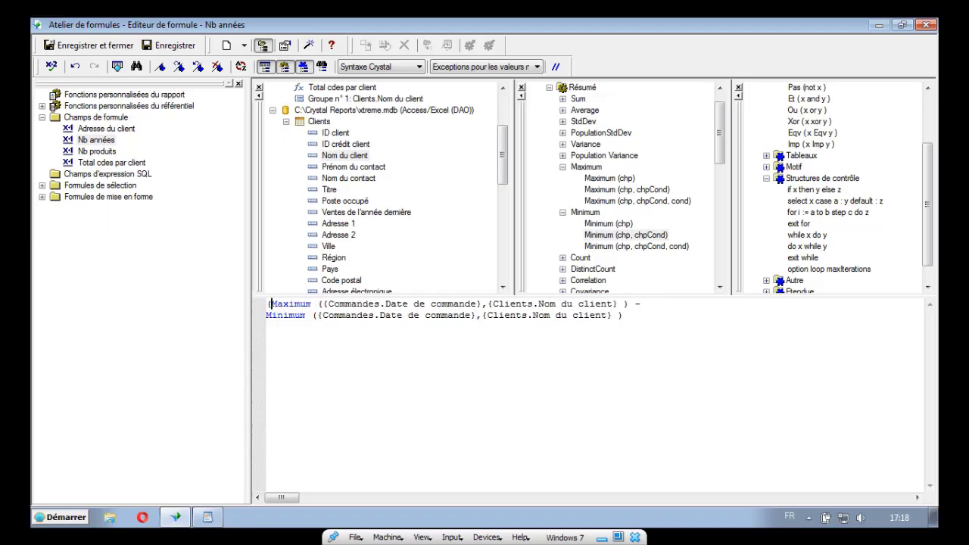
{"action": "left_click", "coordinate": [623, 314]}
{"action": "type", "text": ") / 365"}
{"action": "left_click", "coordinate": [53, 68]}
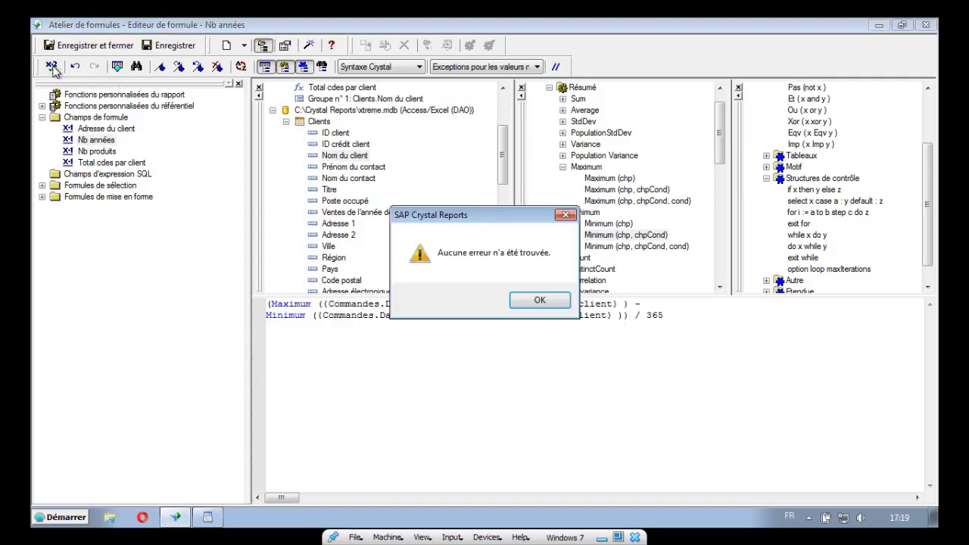
{"action": "left_click", "coordinate": [540, 300]}
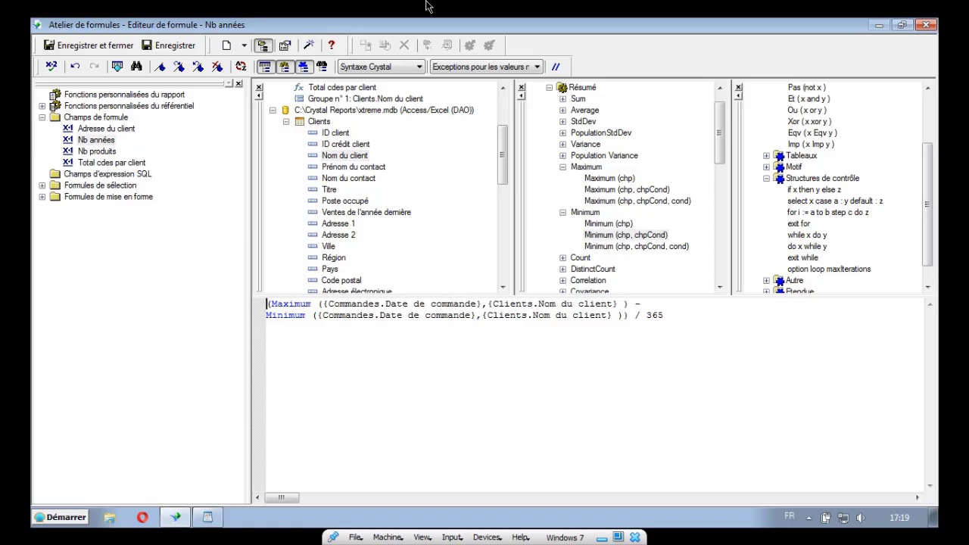
- Find the Ceiling (x) function among the mathematical functions and consult its online help page
{"action": "left_click", "coordinate": [548, 88]}
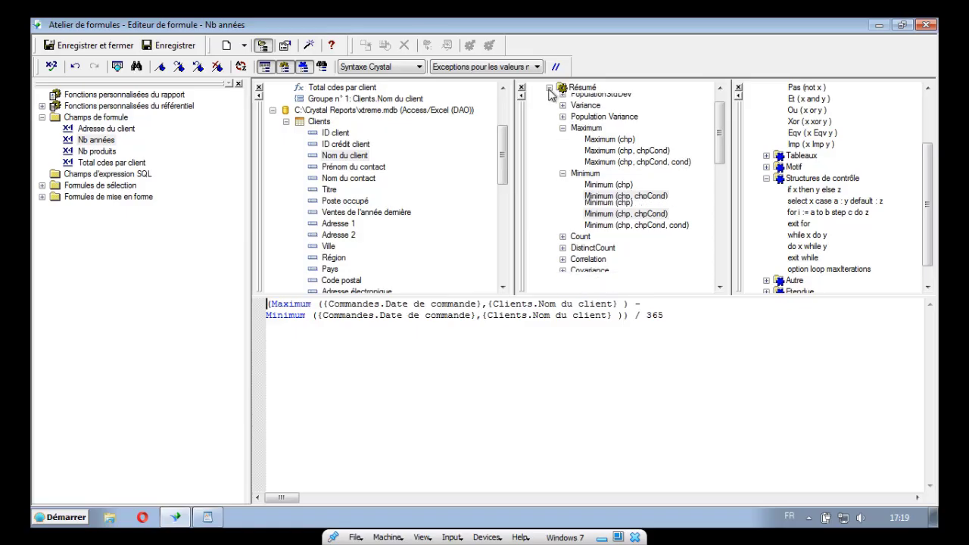
{"action": "left_click", "coordinate": [549, 87]}
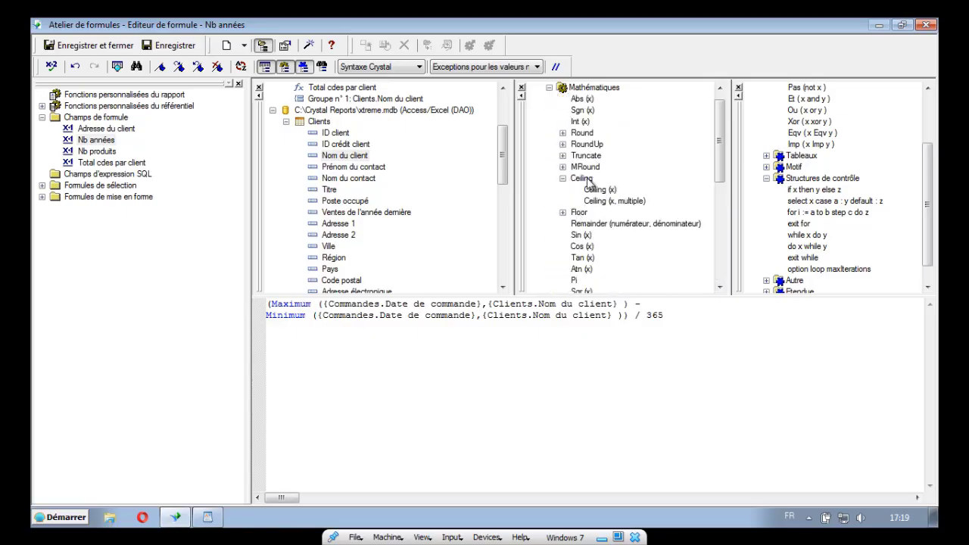
{"action": "left_click", "coordinate": [603, 190]}
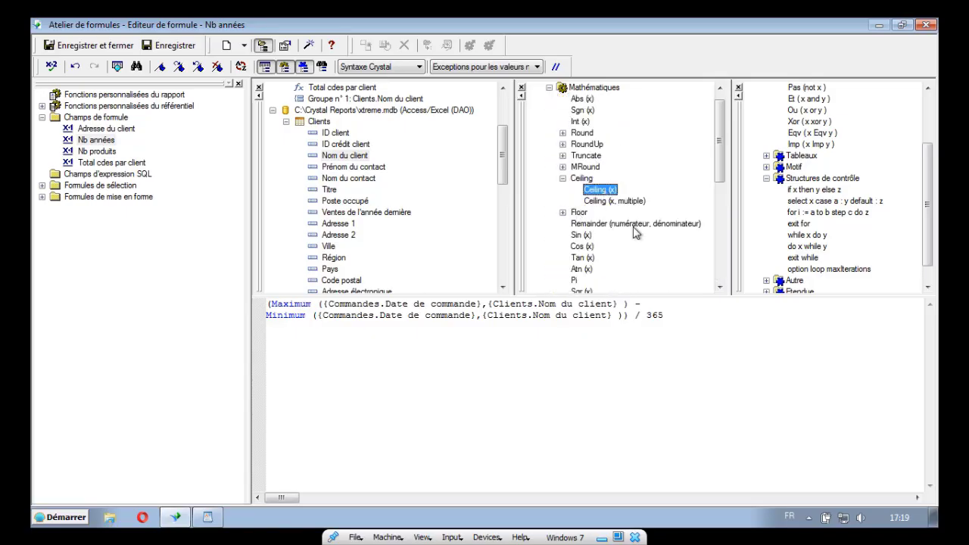
{"action": "left_click", "coordinate": [333, 47]}
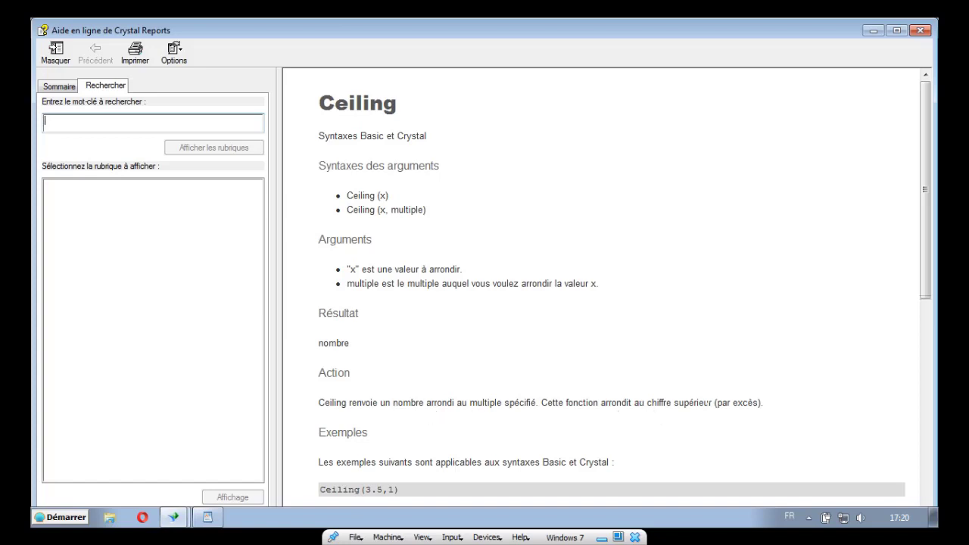
{"action": "left_click", "coordinate": [921, 31]}
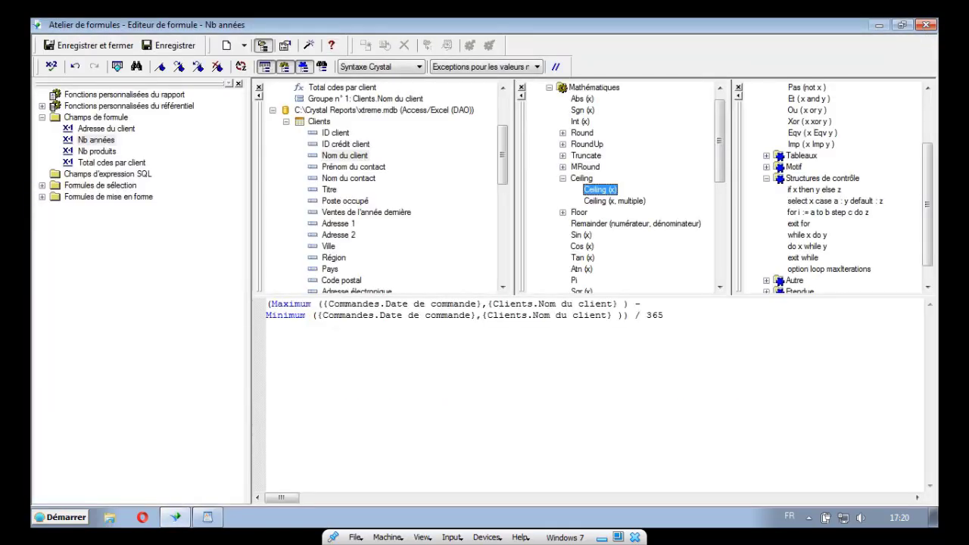
- Wrap the whole Nb années expression in Ceiling ( ), with the function on its own first line, and check for errors
{"action": "left_click", "coordinate": [267, 303]}
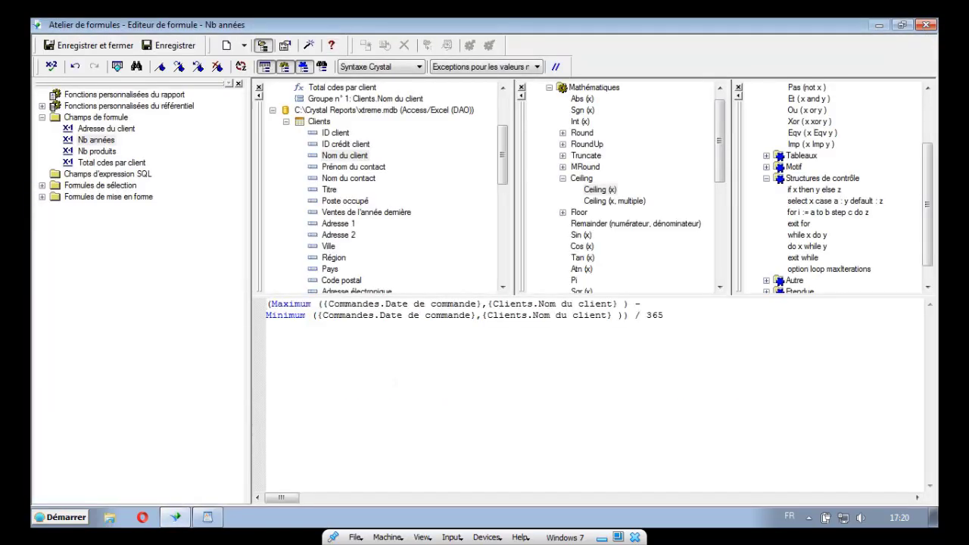
{"action": "key", "text": "Return"}
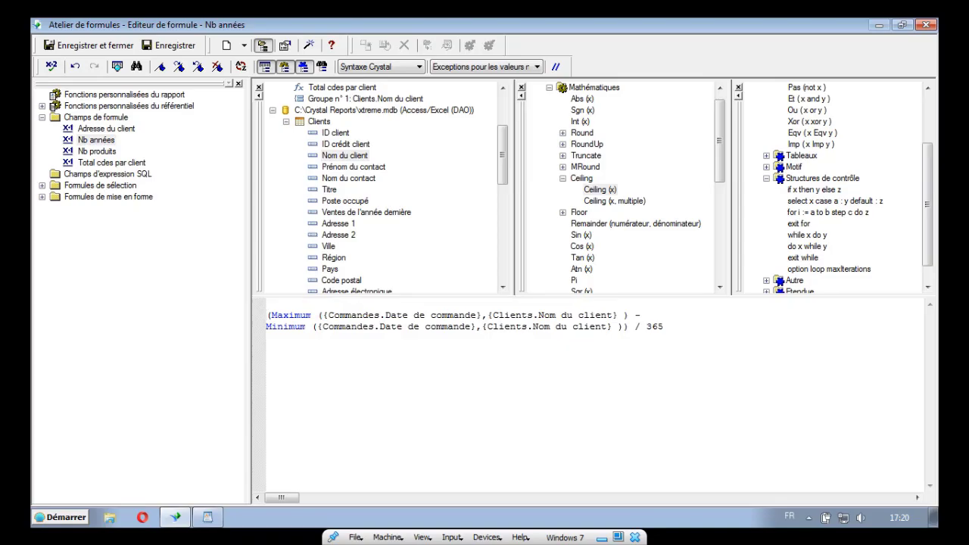
{"action": "double_click", "coordinate": [594, 191]}
{"action": "left_click", "coordinate": [765, 386]}
{"action": "type", "text": ")"}
{"action": "left_click", "coordinate": [52, 68]}
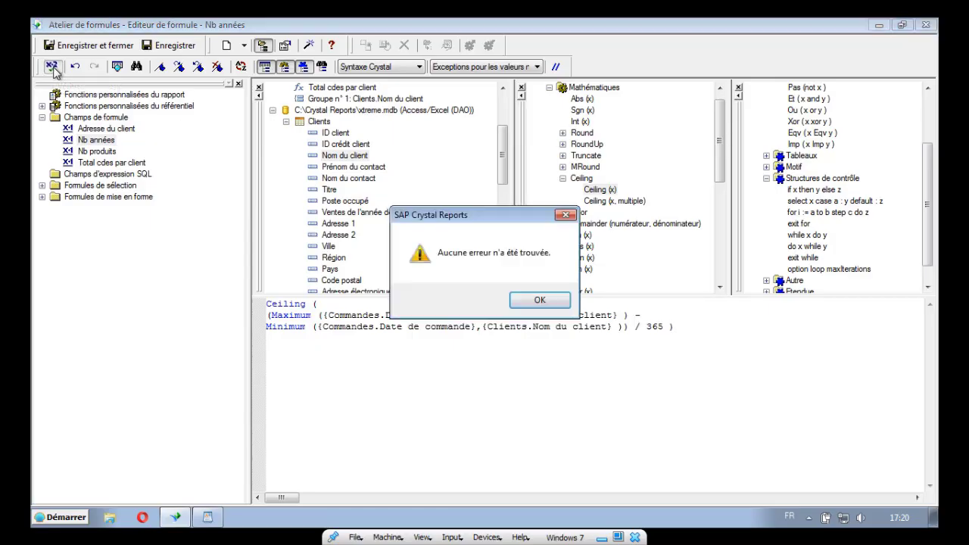
{"action": "left_click", "coordinate": [539, 301]}
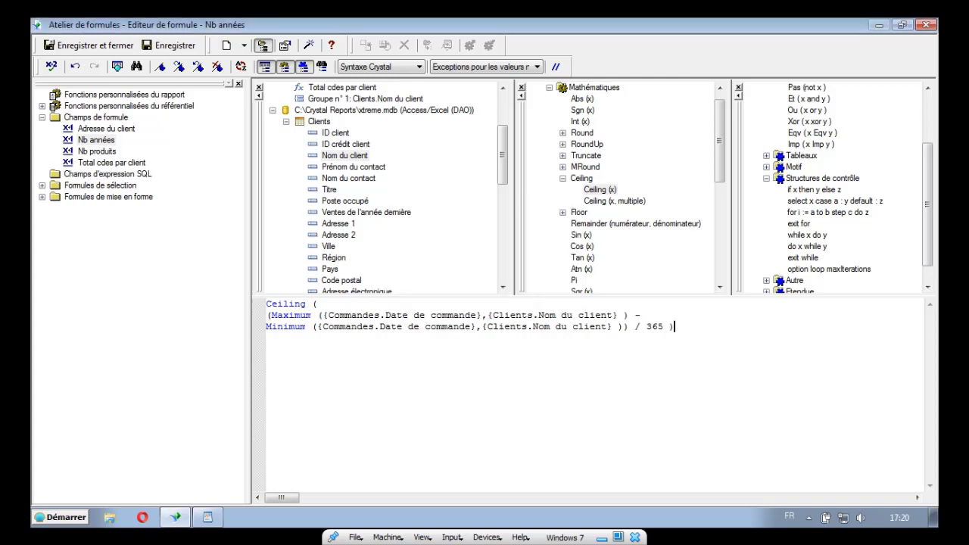
- Save and close the Nb années formula, then insert two additional sections below the Clients.Nom du client group header
{"action": "left_click", "coordinate": [86, 50]}
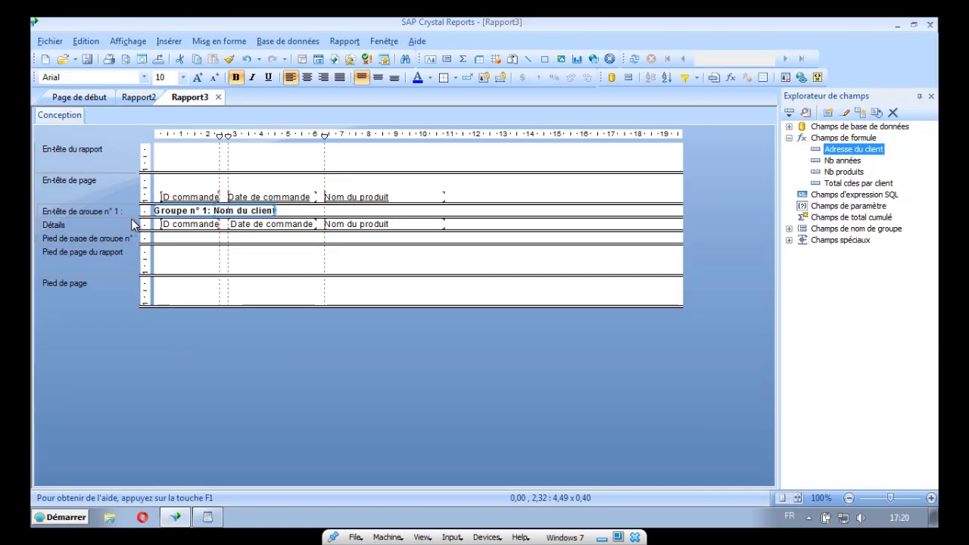
{"action": "right_click", "coordinate": [72, 208]}
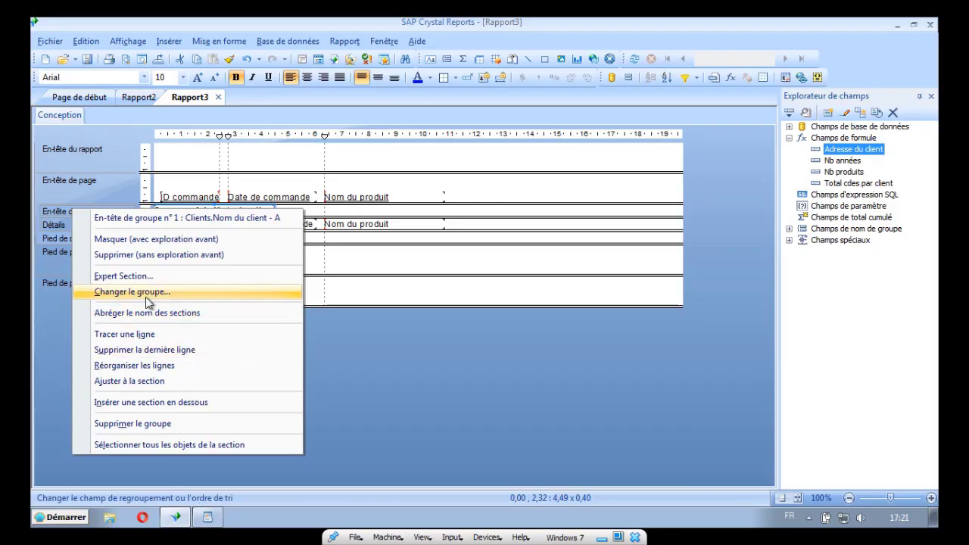
{"action": "left_click", "coordinate": [136, 403]}
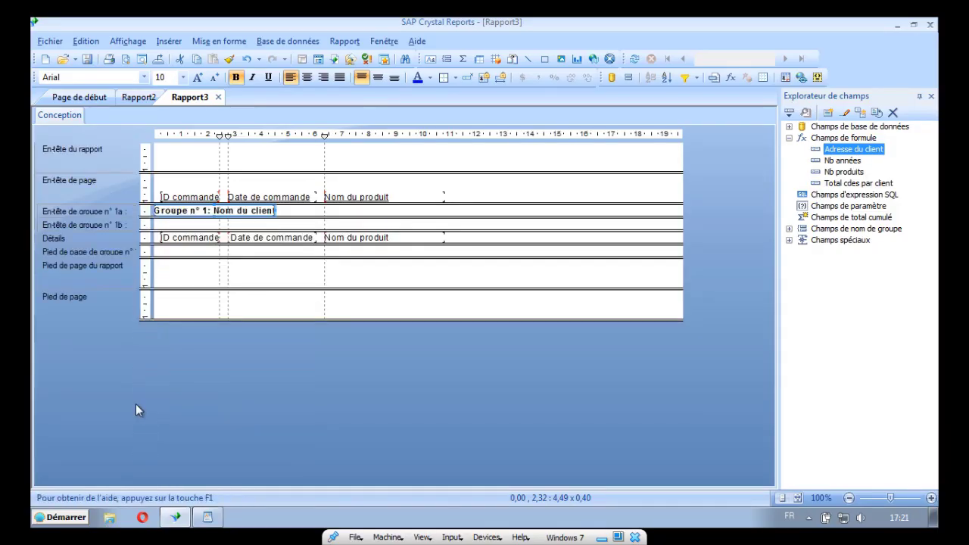
{"action": "right_click", "coordinate": [82, 231]}
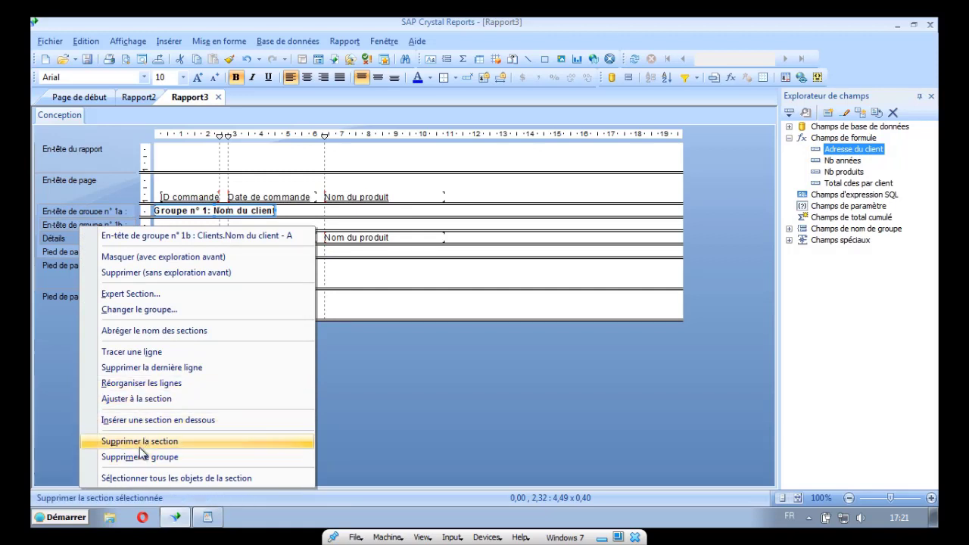
{"action": "left_click", "coordinate": [141, 421]}
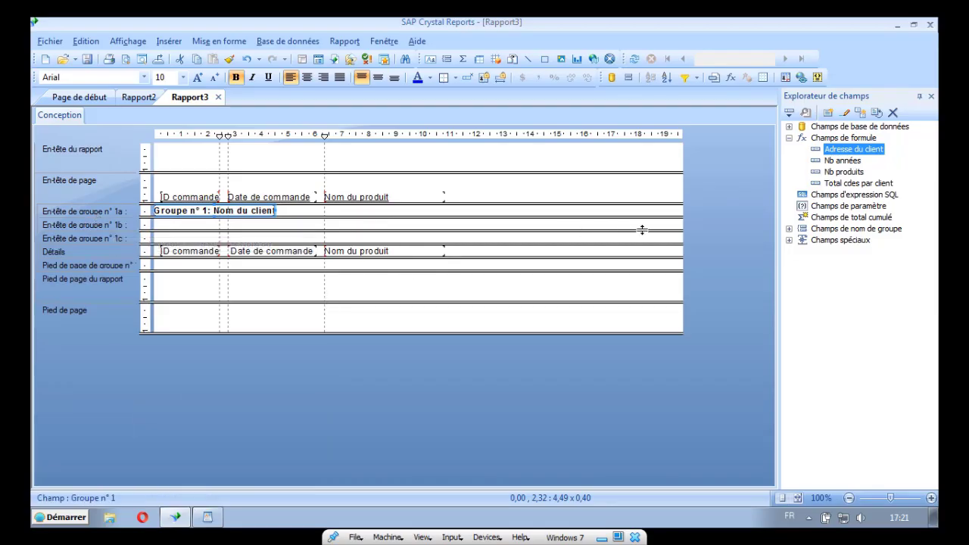
- Enlarge group header sections 1b and 1c in height so that each can hold a letter text
{"action": "left_click_drag", "start_coordinate": [654, 229], "coordinate": [638, 277]}
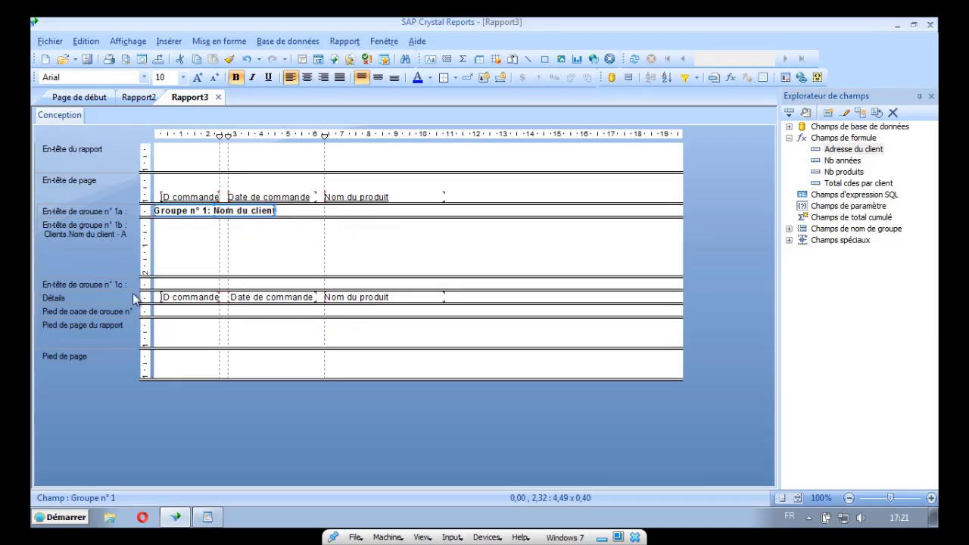
{"action": "right_click", "coordinate": [92, 285]}
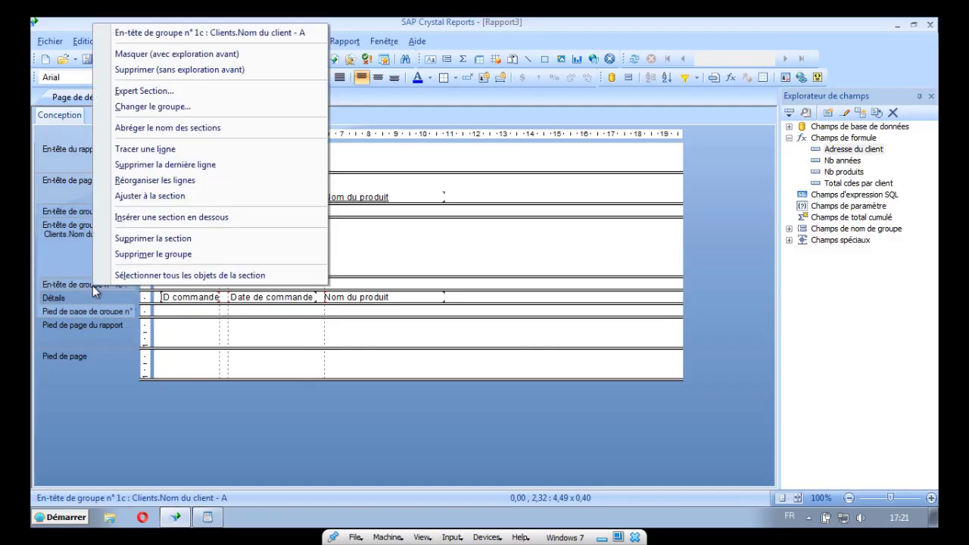
{"action": "left_click", "coordinate": [589, 291]}
{"action": "left_click_drag", "start_coordinate": [672, 290], "coordinate": [661, 348]}
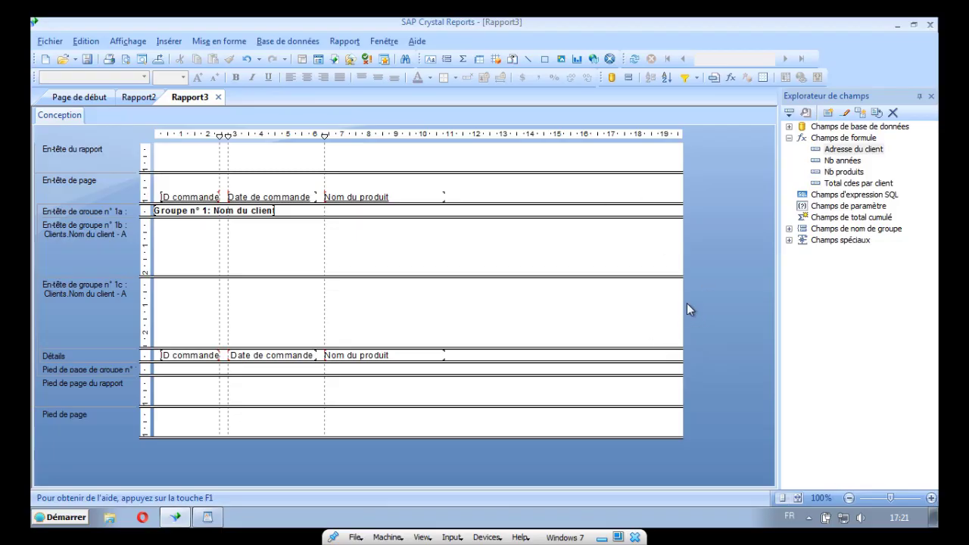
{"action": "left_click_drag", "start_coordinate": [666, 277], "coordinate": [666, 289]}
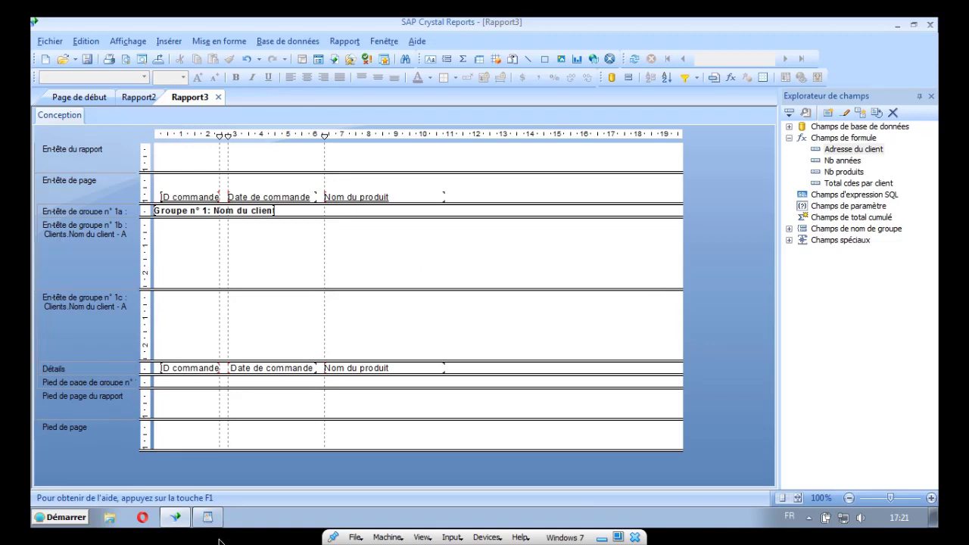
- Switch to the WordPad instructions and copy the first letter, from "Messieurs," with the AAAAA, BBBBB and CCCCC placeholders to "La Direction des ventes"
{"action": "left_click", "coordinate": [208, 518]}
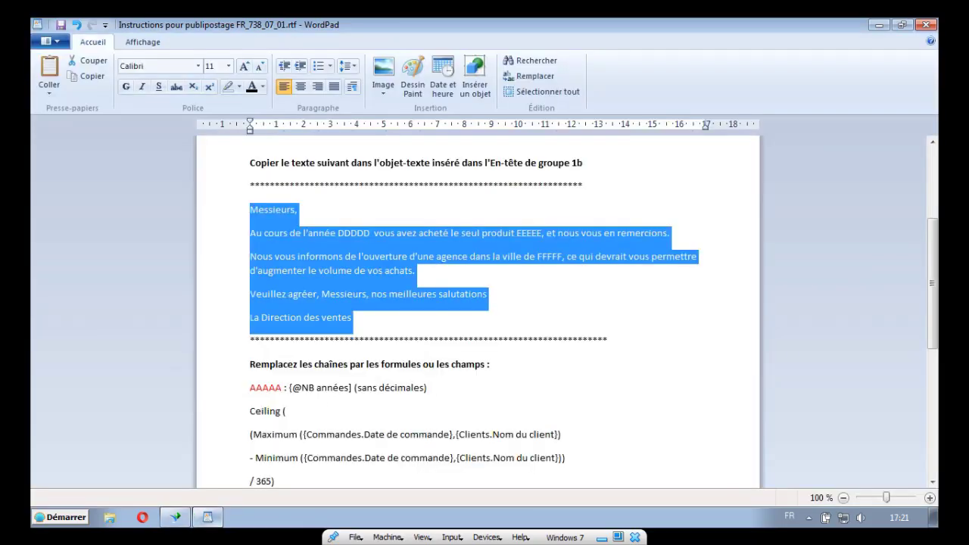
{"action": "left_click", "coordinate": [717, 225]}
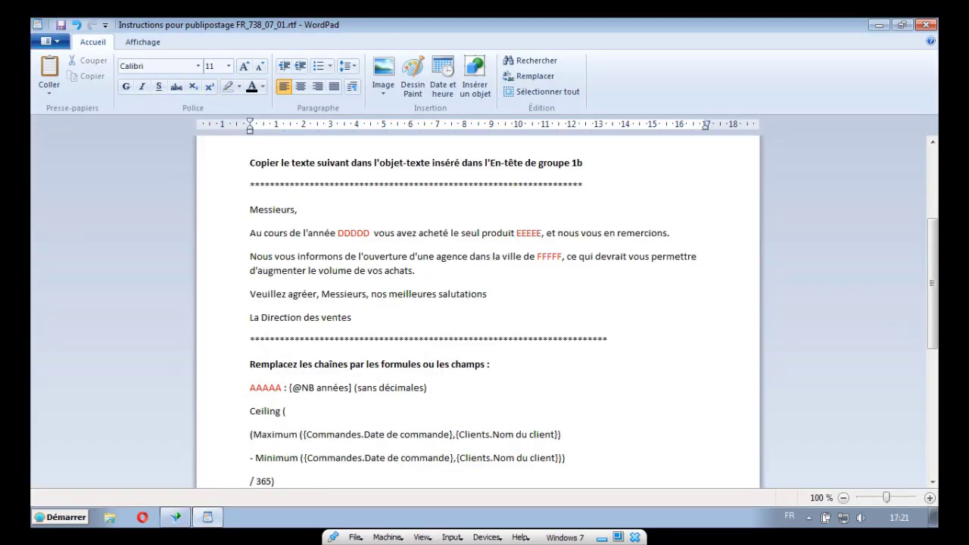
{"action": "scroll", "coordinate": [477, 310], "scroll_direction": "down", "scroll_amount": 3}
{"action": "scroll", "coordinate": [476, 310], "scroll_direction": "up", "scroll_amount": 7}
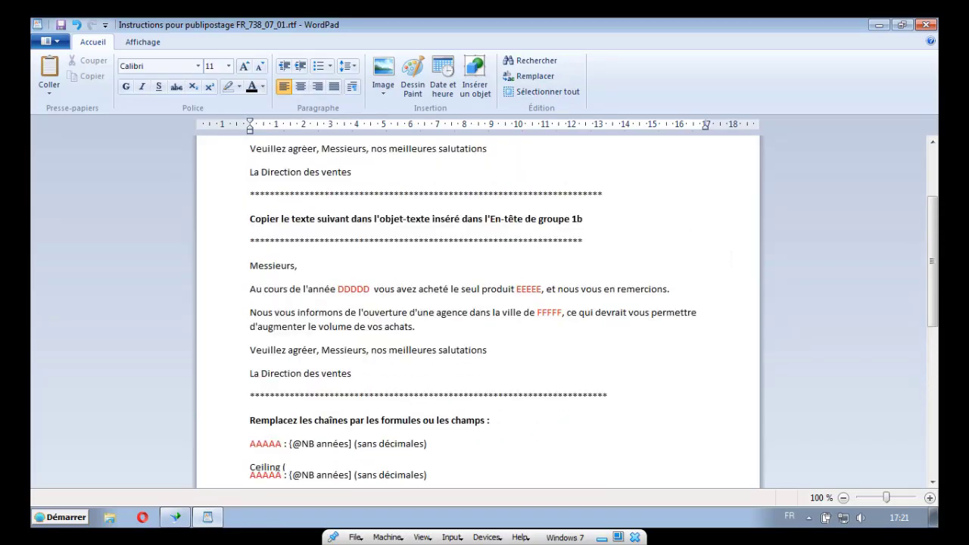
{"action": "scroll", "coordinate": [477, 310], "scroll_direction": "up", "scroll_amount": 1}
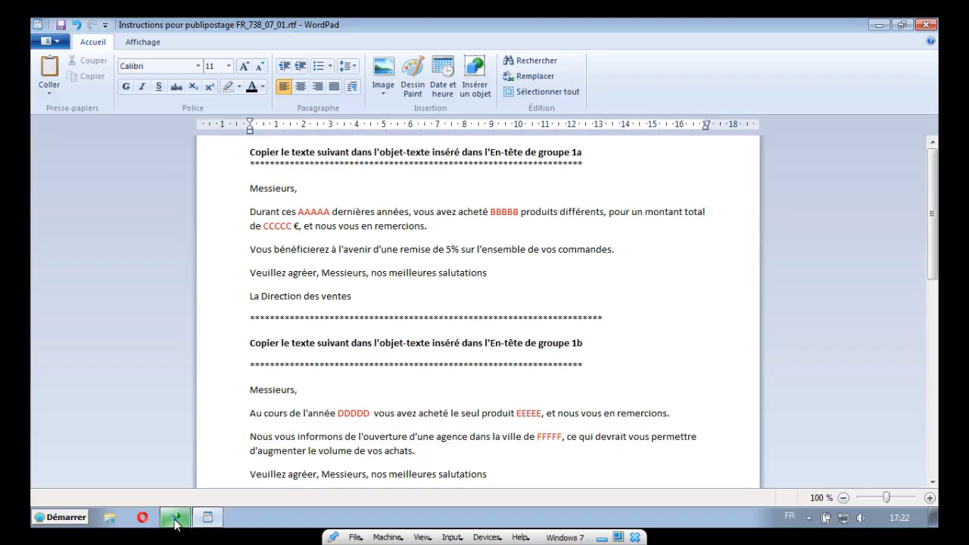
{"action": "mouse_move", "coordinate": [177, 522]}
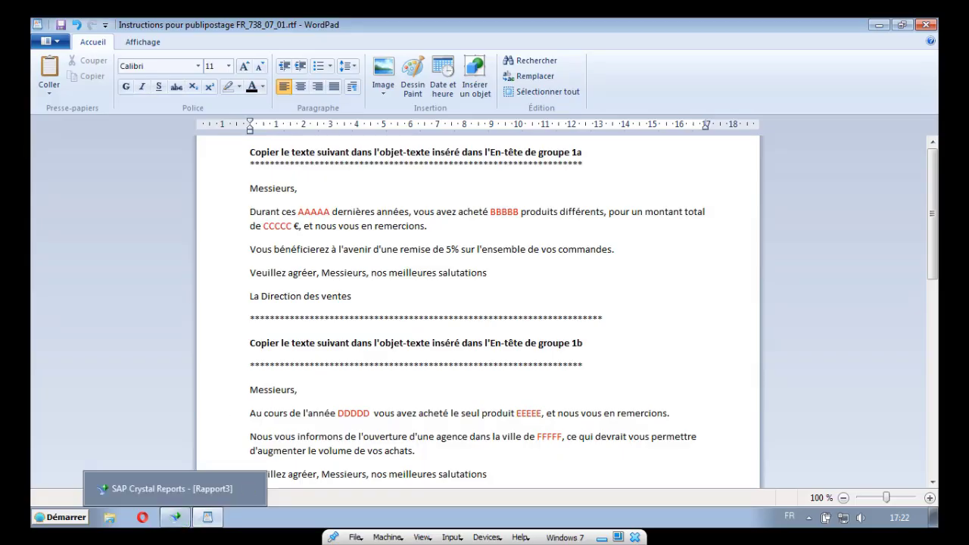
{"action": "left_click", "coordinate": [247, 189]}
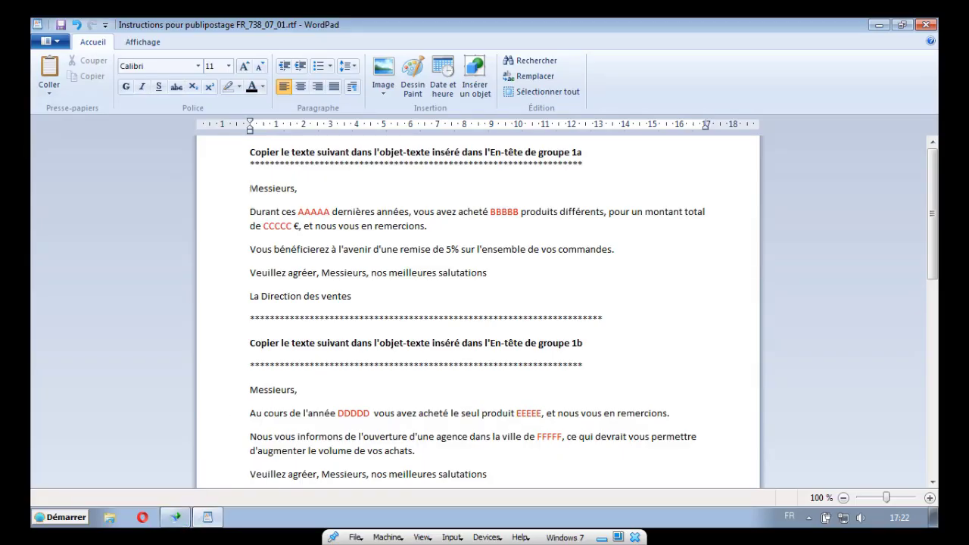
{"action": "left_click_drag", "start_coordinate": [247, 190], "coordinate": [359, 300]}
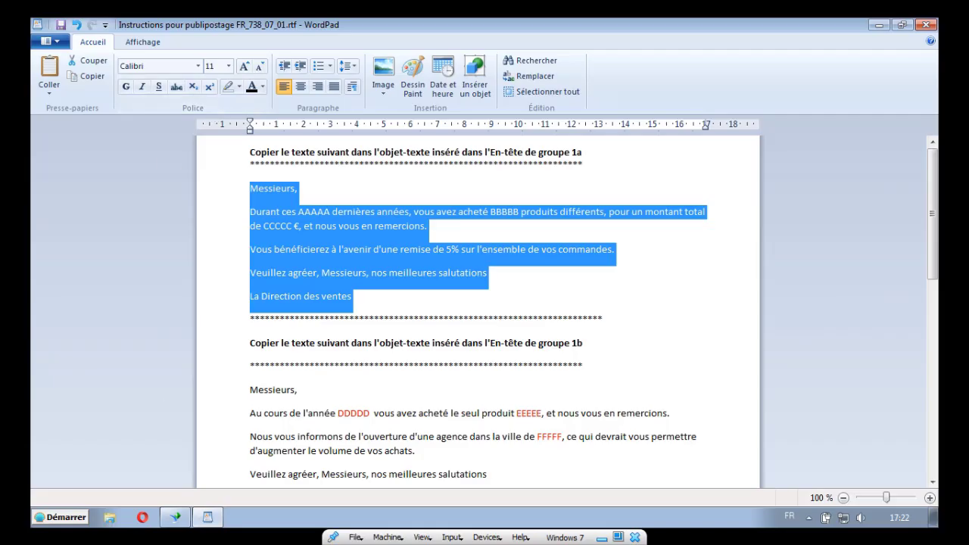
- Switch to Crystal Reports, insert a text object about 18.80 x 2.54 cm in group header 1b, and paste the first letter into it
{"action": "left_click", "coordinate": [175, 516]}
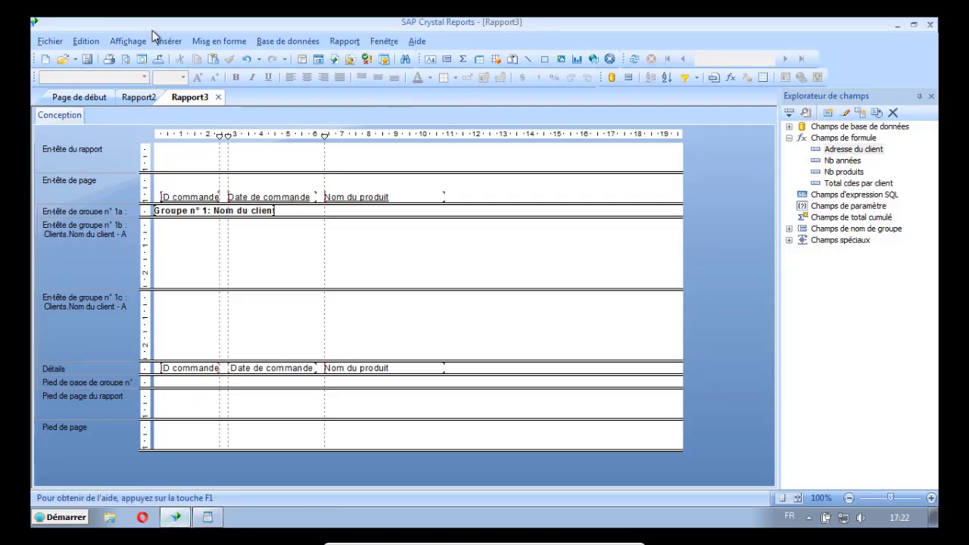
{"action": "left_click", "coordinate": [168, 41]}
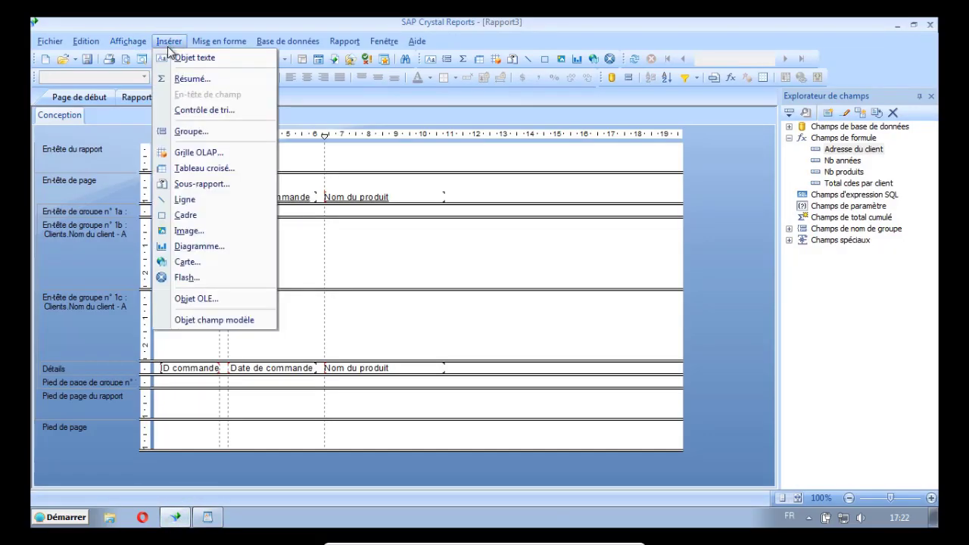
{"action": "left_click", "coordinate": [179, 59]}
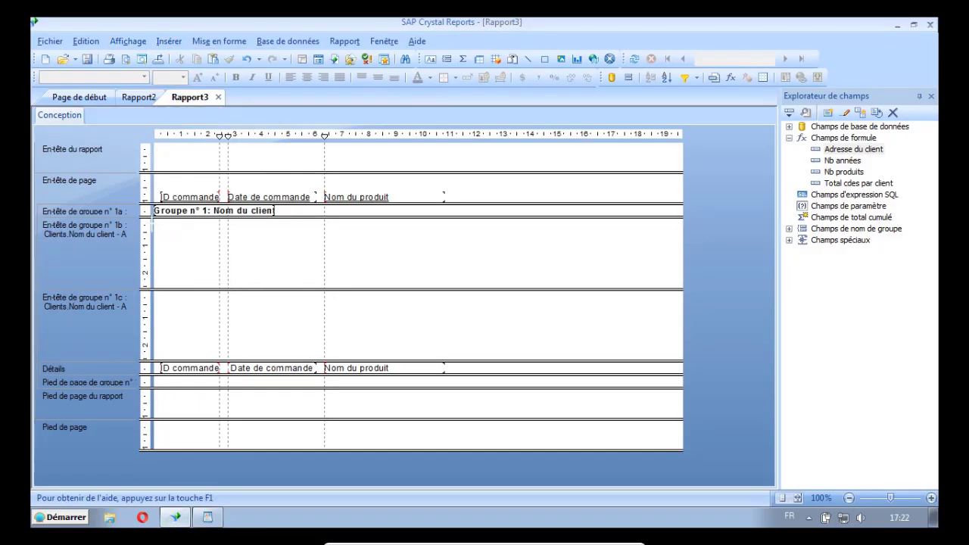
{"action": "left_click_drag", "start_coordinate": [160, 219], "coordinate": [664, 288]}
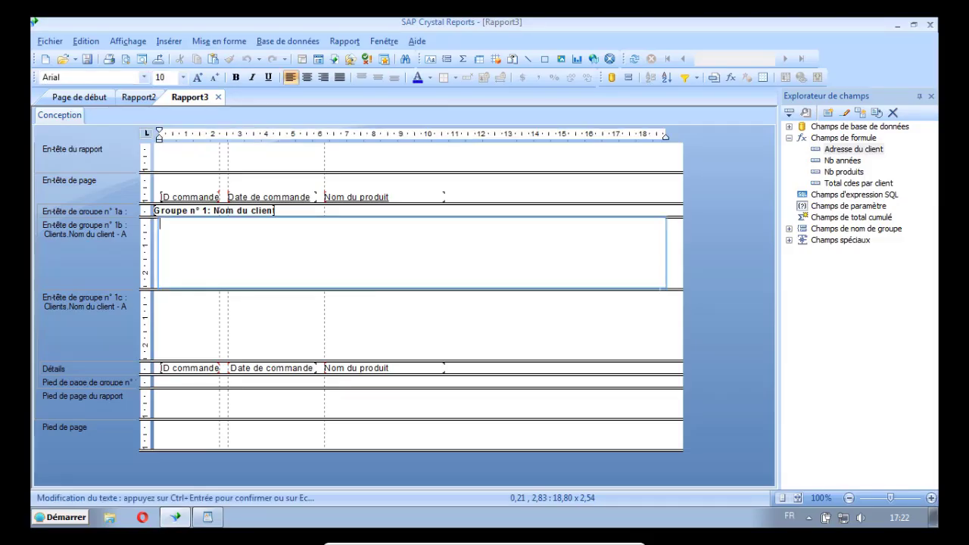
{"action": "left_click", "coordinate": [81, 45]}
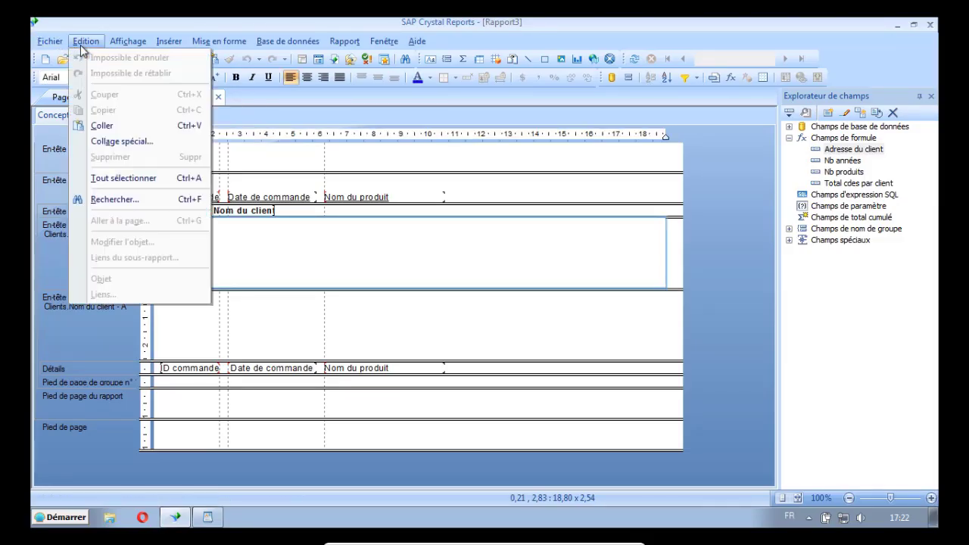
{"action": "left_click", "coordinate": [106, 126]}
{"action": "key", "text": "Return"}
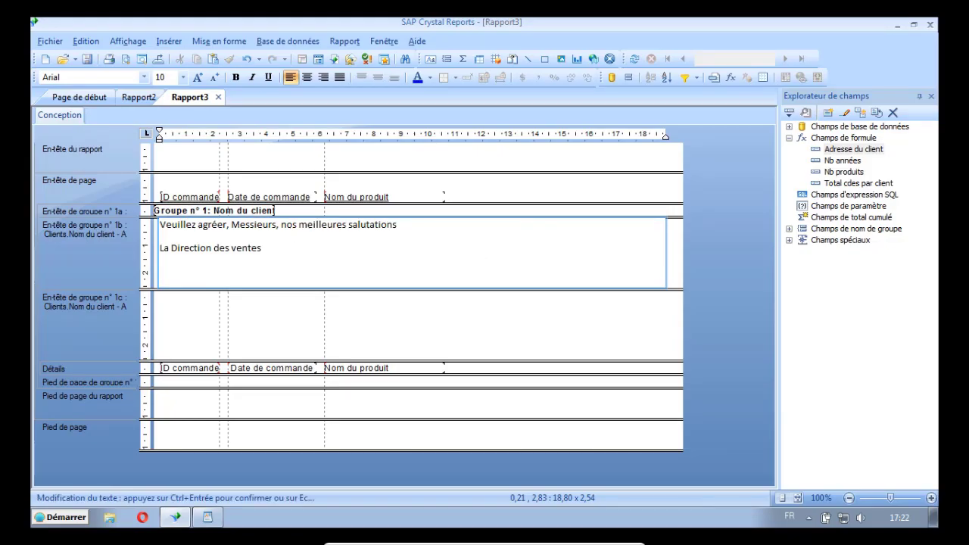
{"action": "key", "text": "ctrl+Home"}
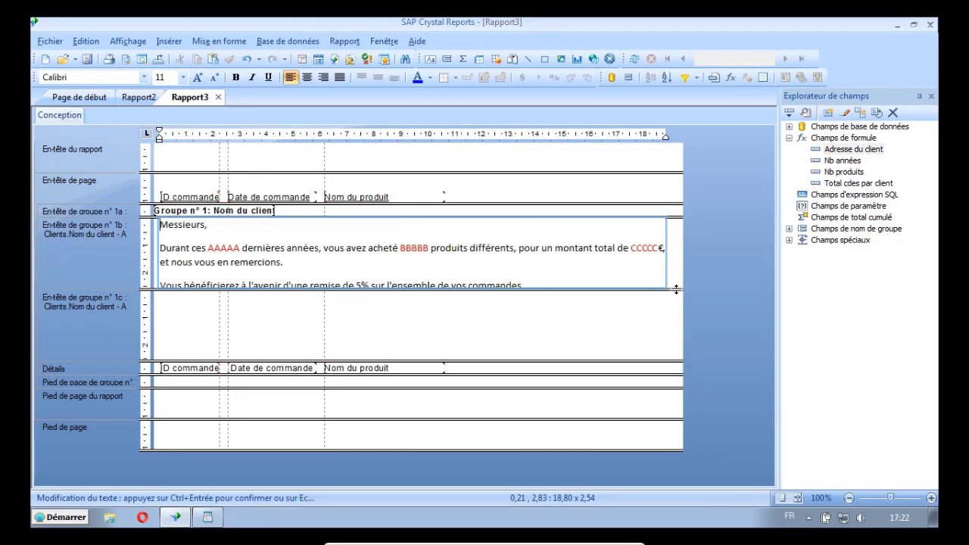
- Increase the height of group header 1b and extend its letter text object to about 3.43 cm high
{"action": "left_click_drag", "start_coordinate": [676, 291], "coordinate": [676, 327]}
{"action": "left_click", "coordinate": [417, 309]}
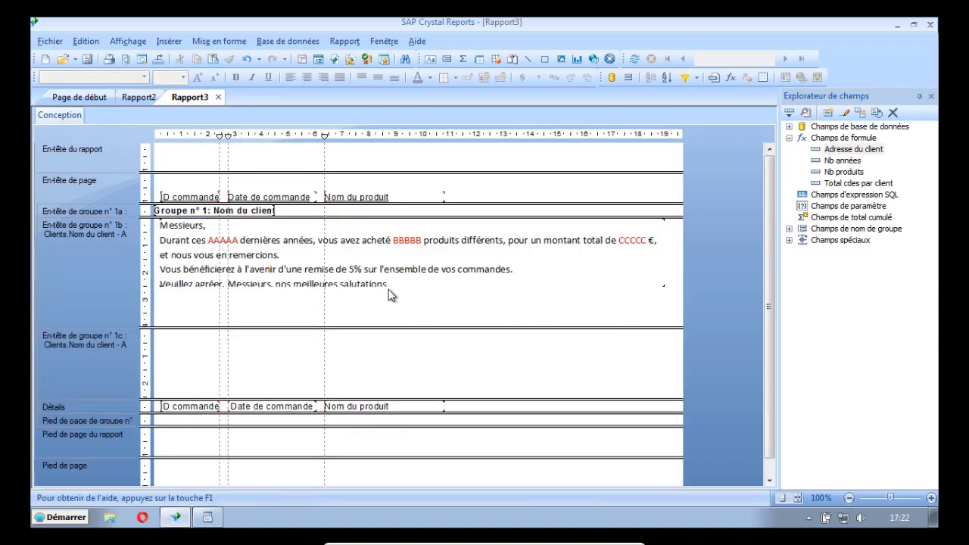
{"action": "left_click", "coordinate": [417, 284]}
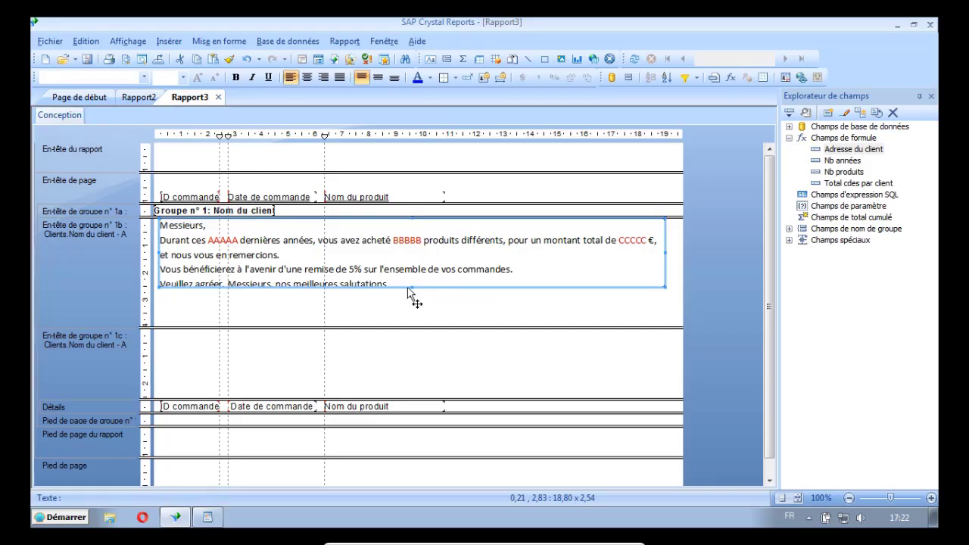
{"action": "left_click_drag", "start_coordinate": [412, 287], "coordinate": [411, 310]}
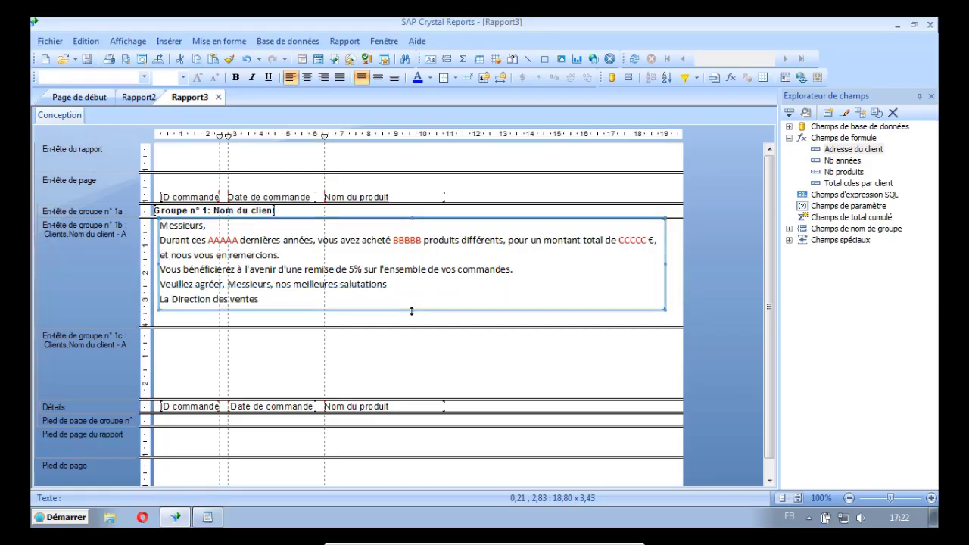
{"action": "left_click", "coordinate": [416, 344]}
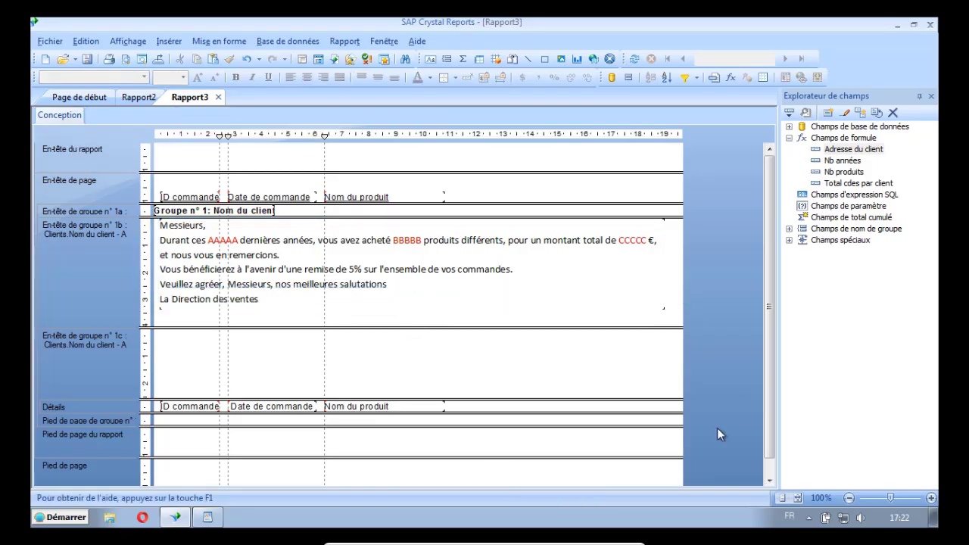
- Make group header 1c taller, and copy the second letter with the DDDDD, EEEEE and FFFFF placeholders from the WordPad instructions
{"action": "left_click_drag", "start_coordinate": [670, 399], "coordinate": [671, 429]}
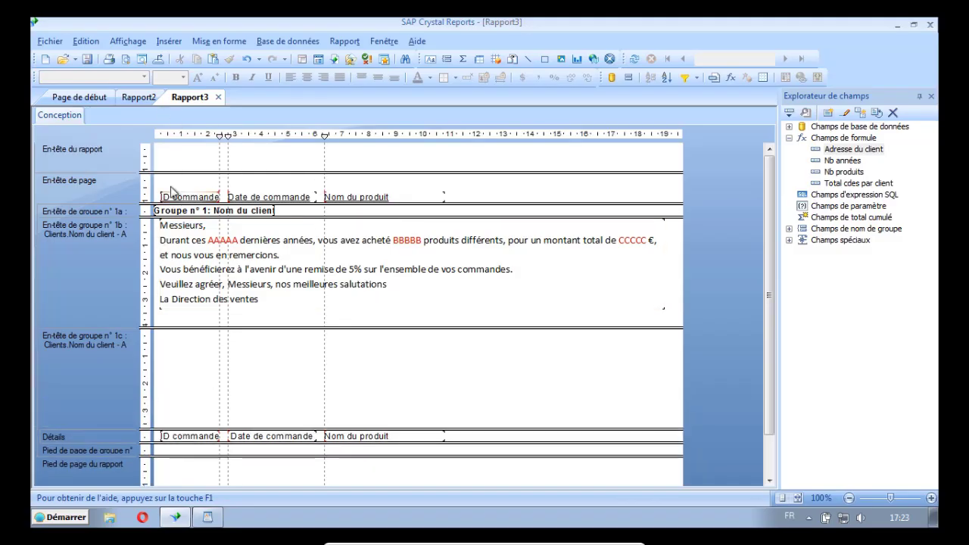
{"action": "left_click", "coordinate": [203, 520]}
{"action": "left_click", "coordinate": [598, 338]}
{"action": "scroll", "coordinate": [477, 310], "scroll_direction": "down", "scroll_amount": 5}
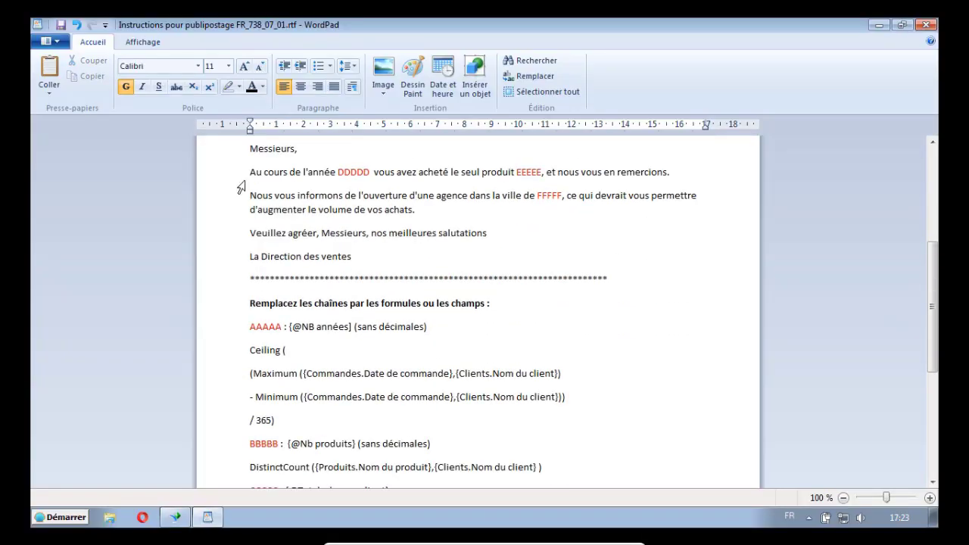
{"action": "left_click_drag", "start_coordinate": [250, 148], "coordinate": [354, 261]}
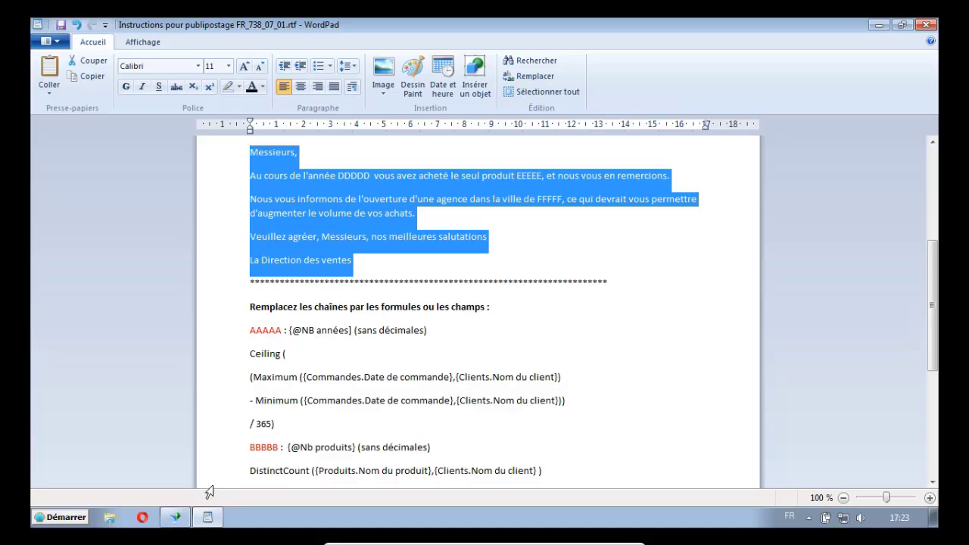
{"action": "mouse_move", "coordinate": [193, 533]}
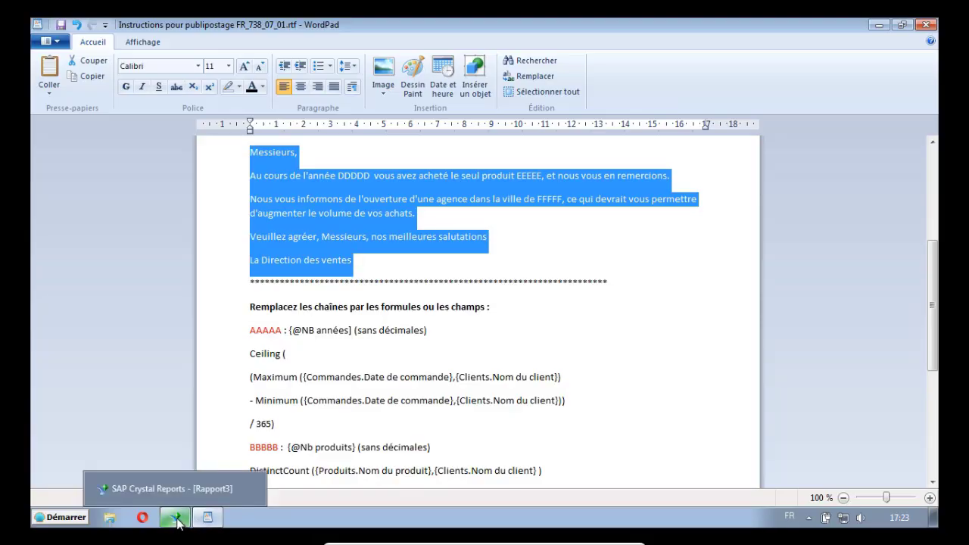
- Switch to Crystal Reports, insert a text object about 19.01 x 3.59 cm in group header 1c, and paste the second letter into it
{"action": "left_click", "coordinate": [170, 489]}
{"action": "left_click", "coordinate": [161, 42]}
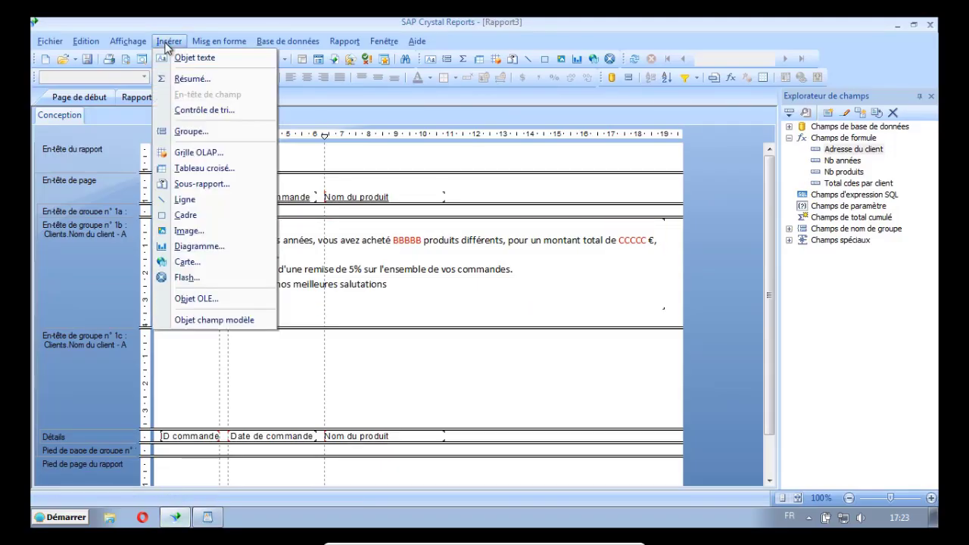
{"action": "left_click", "coordinate": [190, 58]}
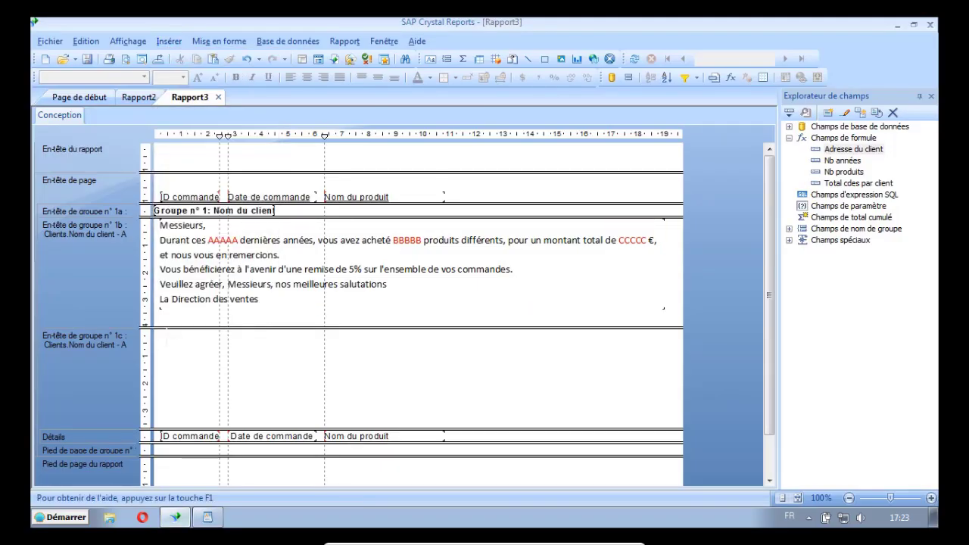
{"action": "left_click_drag", "start_coordinate": [159, 330], "coordinate": [669, 426]}
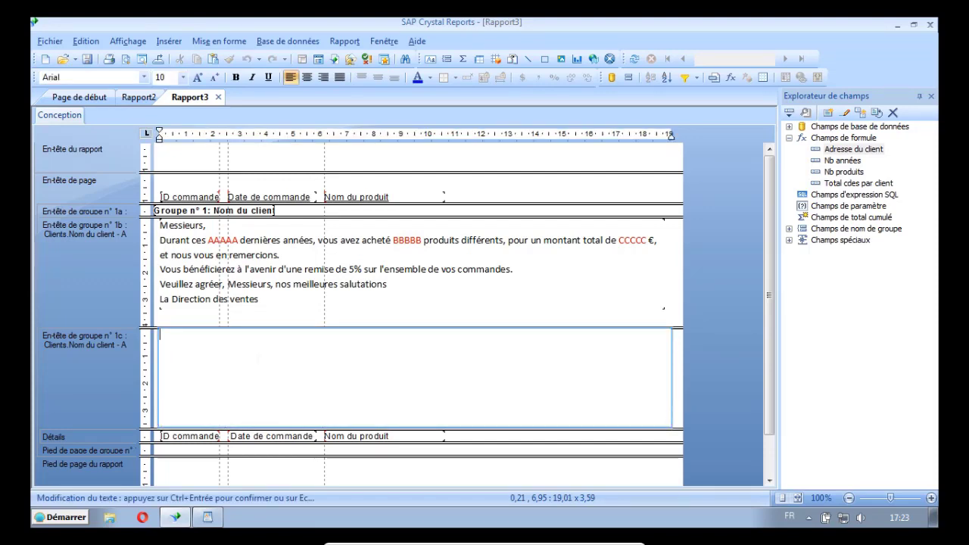
{"action": "left_click", "coordinate": [86, 41]}
{"action": "left_click", "coordinate": [101, 127]}
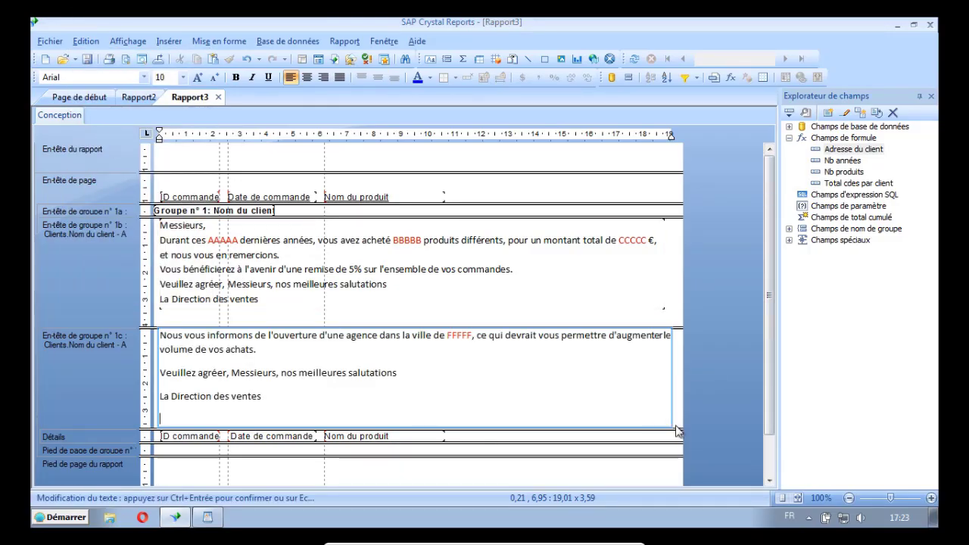
- Make group header 1c taller and remove the blank lines between the paragraphs of its letter
{"action": "left_click_drag", "start_coordinate": [679, 441], "coordinate": [677, 459]}
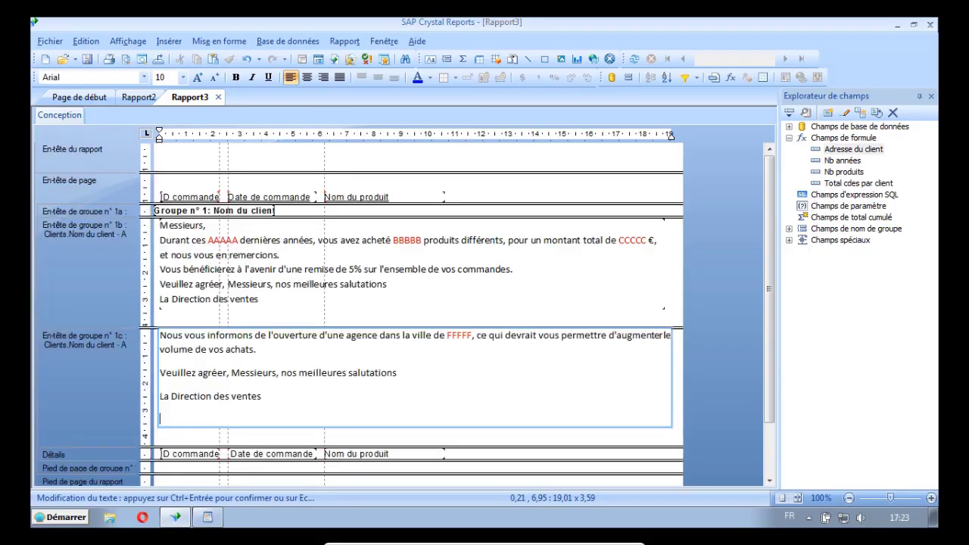
{"action": "key", "text": "BackSpace"}
{"action": "key", "text": "ctrl+Home"}
{"action": "key", "text": "ctrl+v"}
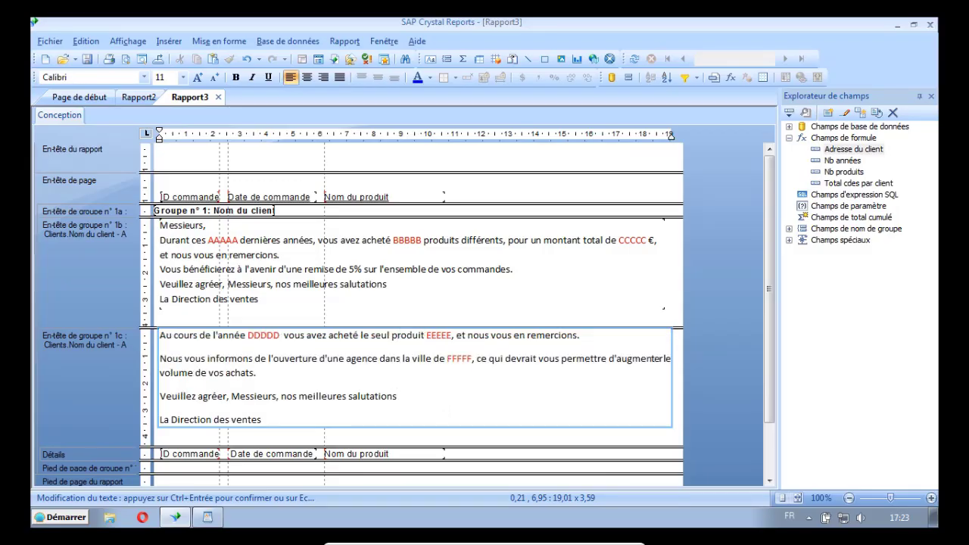
- Replace the AAAAA placeholder in the group header 1b letter with the Nb années formula field
{"action": "left_click", "coordinate": [216, 252]}
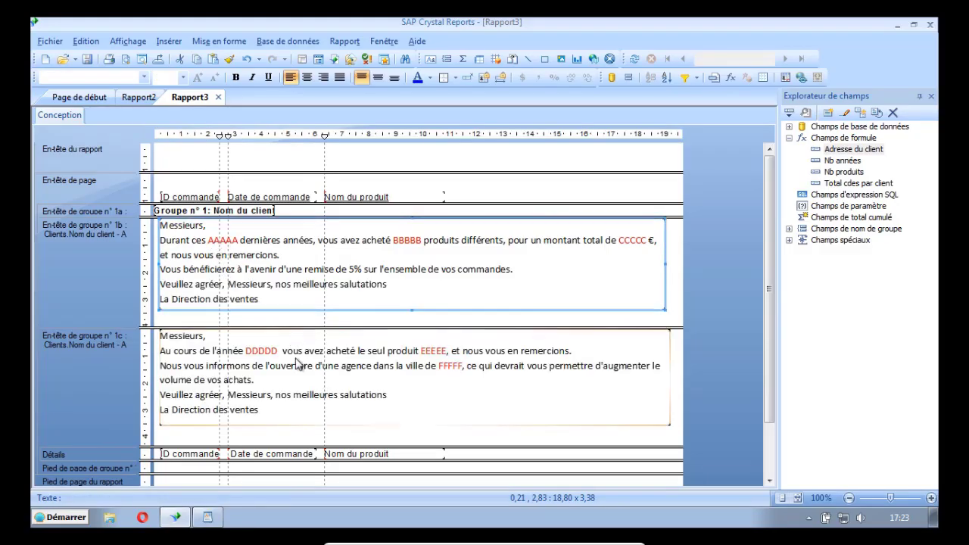
{"action": "double_click", "coordinate": [236, 242]}
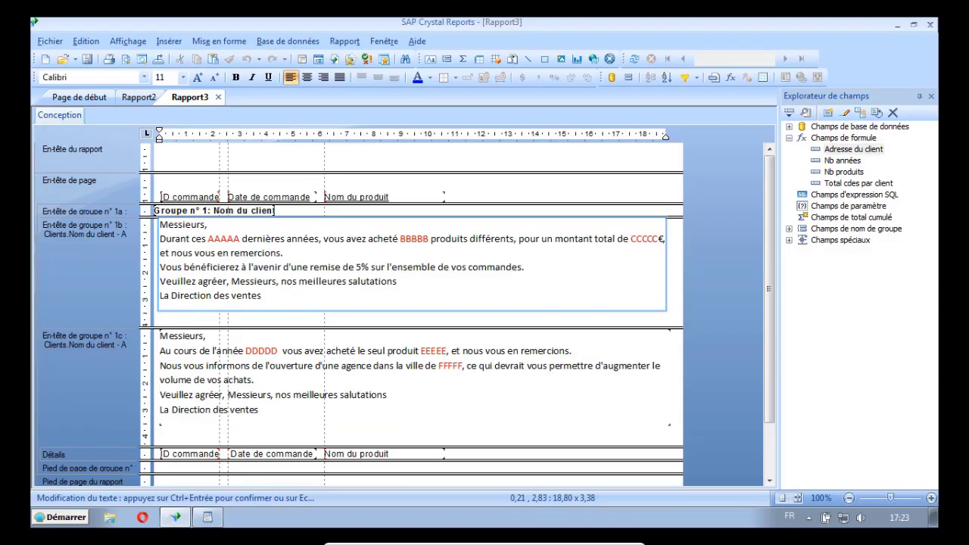
{"action": "key", "text": "BackSpace"}
{"action": "key", "text": "BackSpace"}
{"action": "key", "text": "BackSpace"}
{"action": "key", "text": "BackSpace"}
{"action": "key", "text": "BackSpace"}
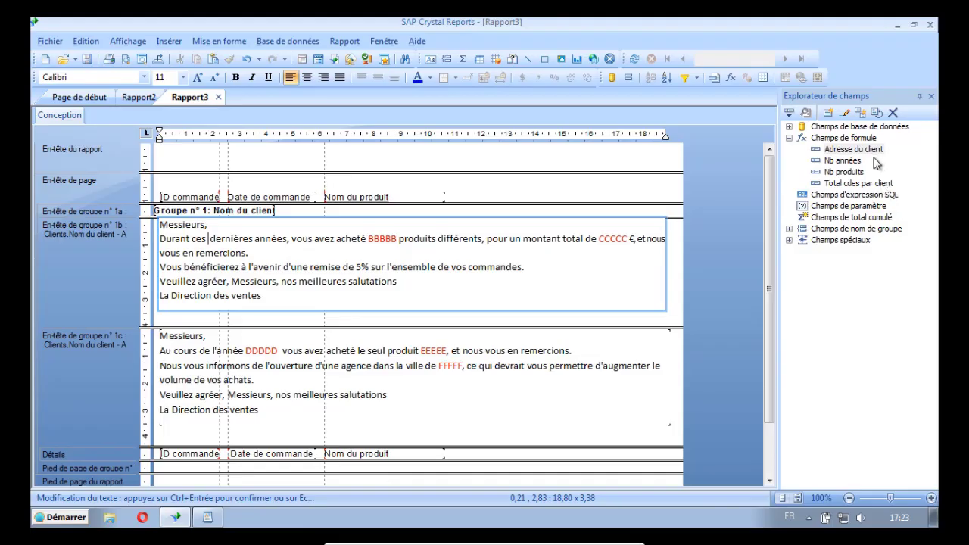
{"action": "left_click", "coordinate": [848, 162]}
{"action": "left_click_drag", "start_coordinate": [830, 166], "coordinate": [209, 240]}
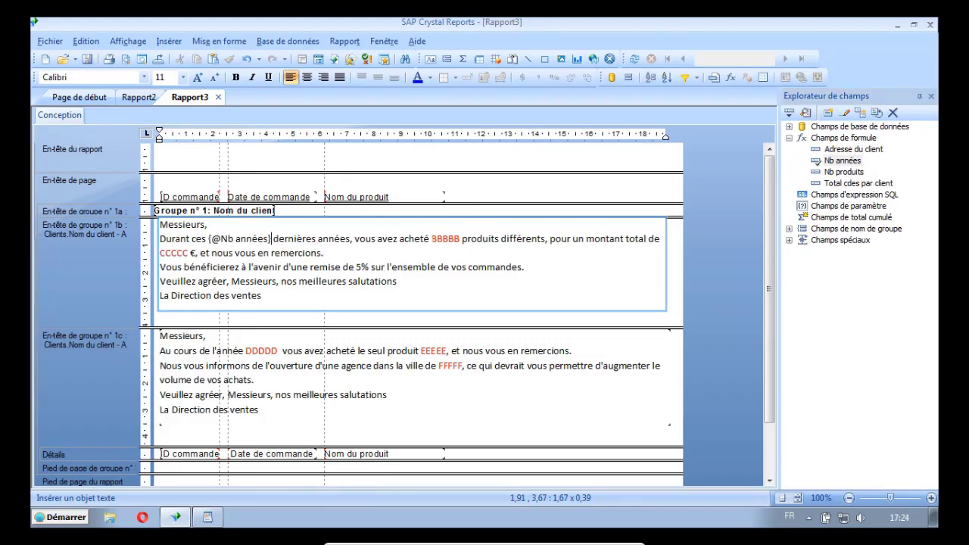
- Replace the BBBBB placeholder in the group header 1b letter with the Nb produits formula field
{"action": "left_click", "coordinate": [431, 239]}
{"action": "key", "text": "Delete"}
{"action": "key", "text": "Delete"}
{"action": "key", "text": "Delete"}
{"action": "key", "text": "Delete"}
{"action": "key", "text": "Delete"}
{"action": "key", "text": "Delete"}
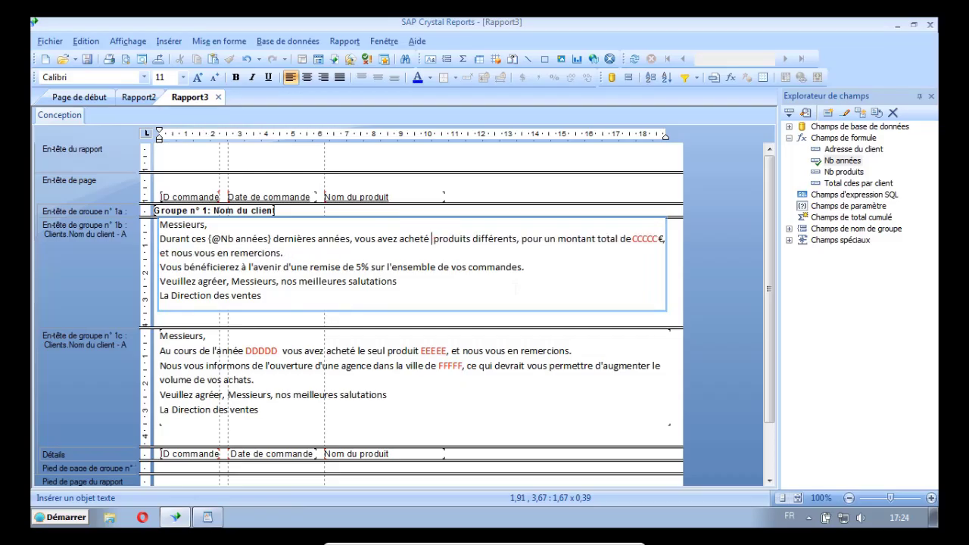
{"action": "left_click_drag", "start_coordinate": [840, 173], "coordinate": [434, 242]}
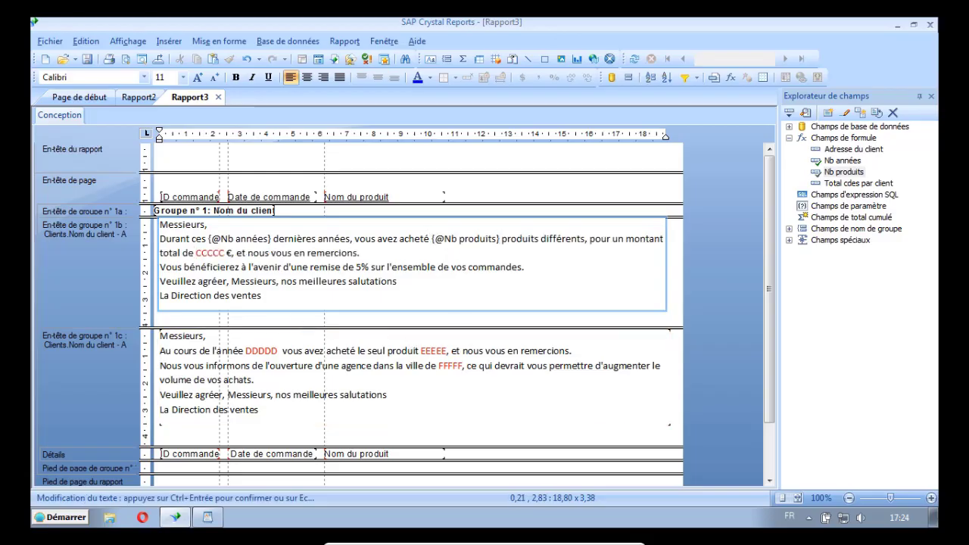
- Replace the CCCCC placeholder in the group header 1b letter with the Total cdes par client formula field
{"action": "key", "text": "BackSpace"}
{"action": "key", "text": "BackSpace"}
{"action": "key", "text": "BackSpace"}
{"action": "key", "text": "BackSpace"}
{"action": "key", "text": "BackSpace"}
{"action": "key", "text": "BackSpace"}
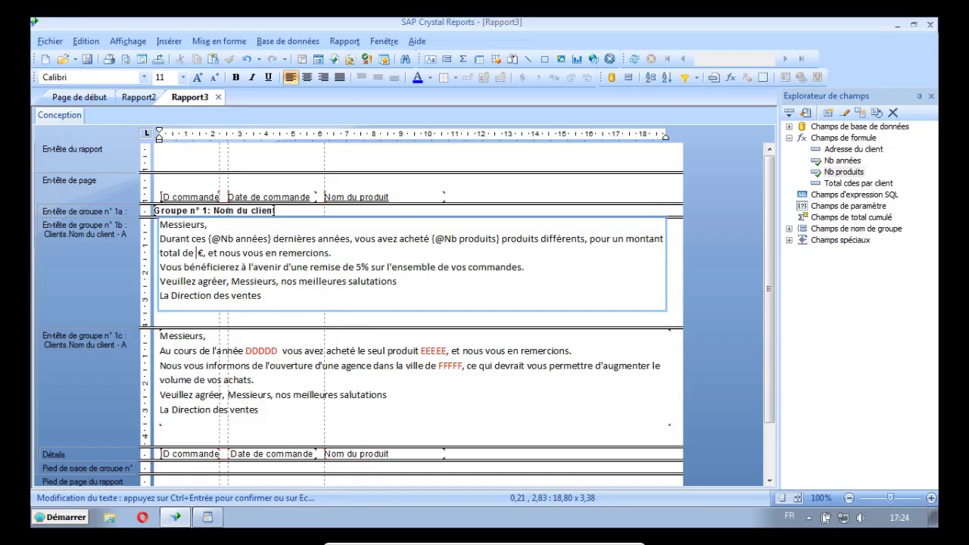
{"action": "left_click", "coordinate": [844, 186]}
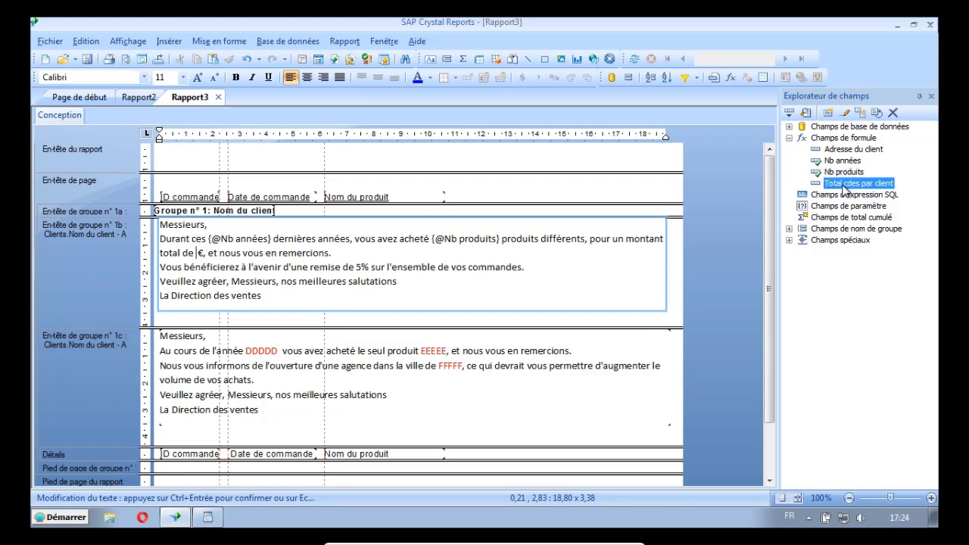
{"action": "left_click_drag", "start_coordinate": [844, 187], "coordinate": [198, 255]}
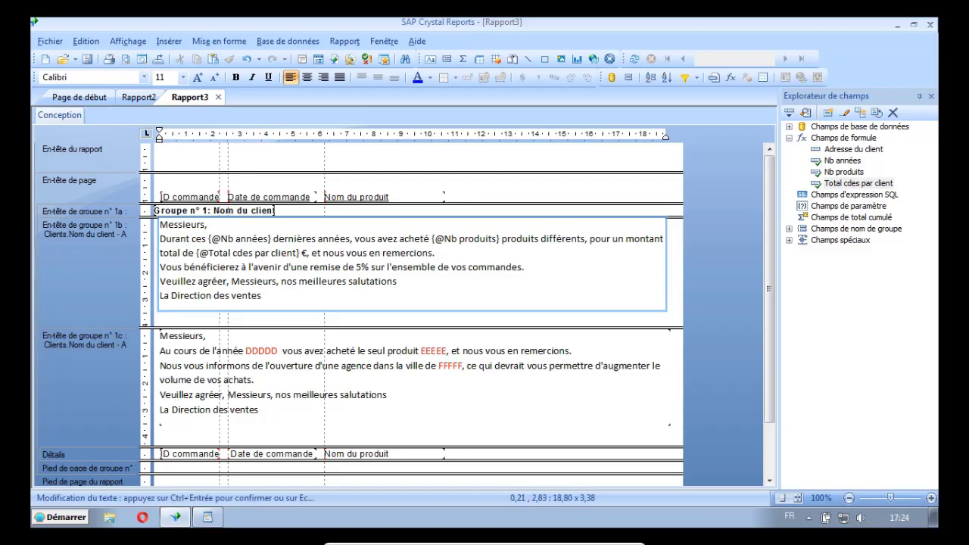
- Replace the DDDDD placeholder in the group header 1c letter with the Date de commande field from the Commandes table
{"action": "left_click", "coordinate": [249, 352]}
{"action": "double_click", "coordinate": [248, 353]}
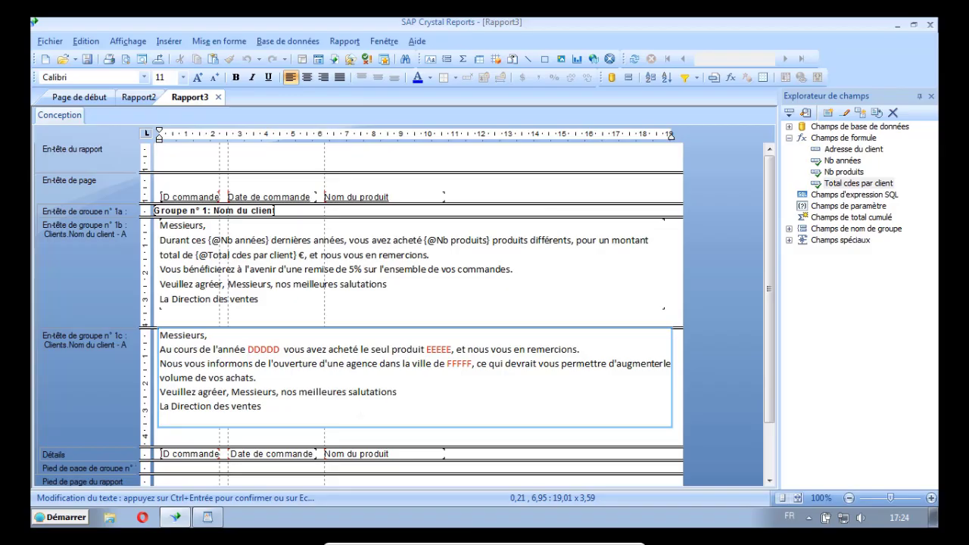
{"action": "key", "text": "Delete"}
{"action": "key", "text": "Delete"}
{"action": "key", "text": "Delete"}
{"action": "key", "text": "Delete"}
{"action": "key", "text": "Delete"}
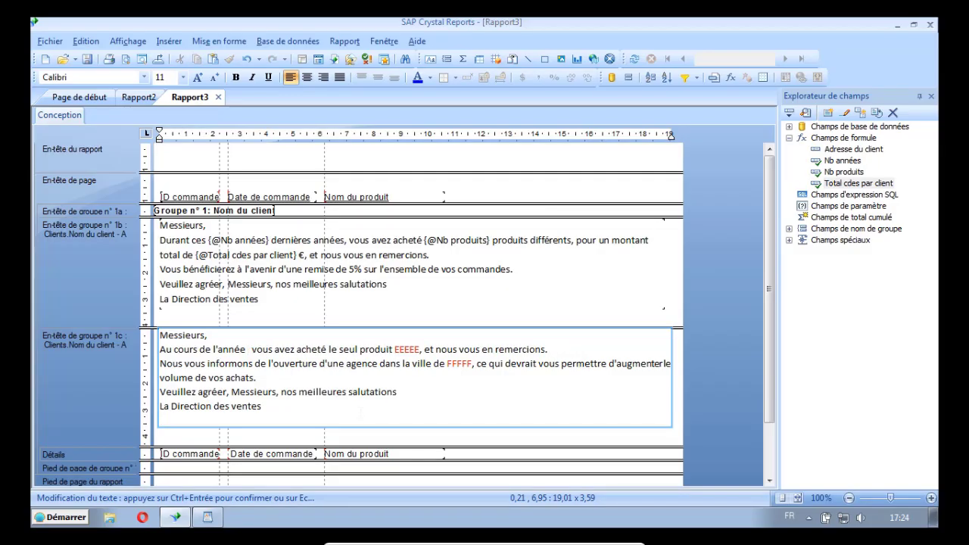
{"action": "left_click", "coordinate": [789, 127]}
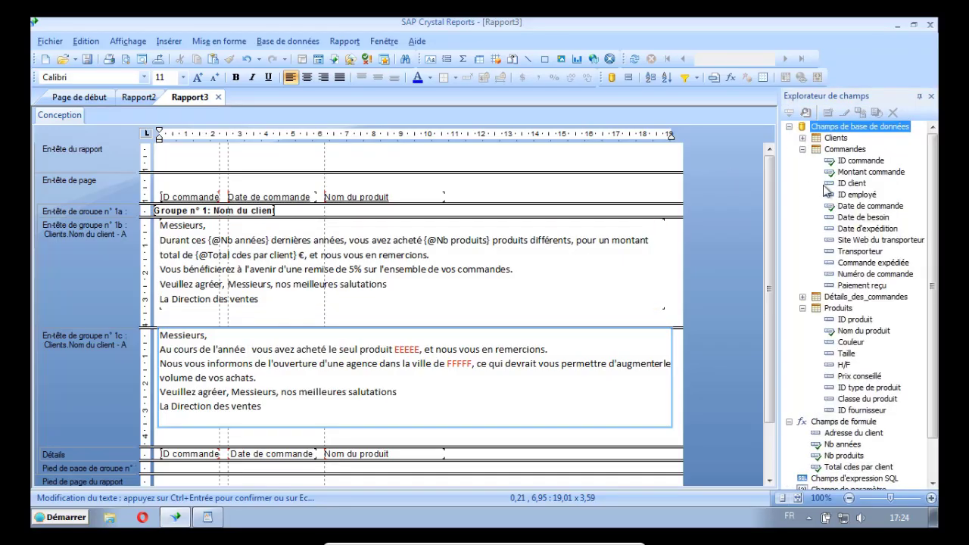
{"action": "left_click", "coordinate": [863, 173]}
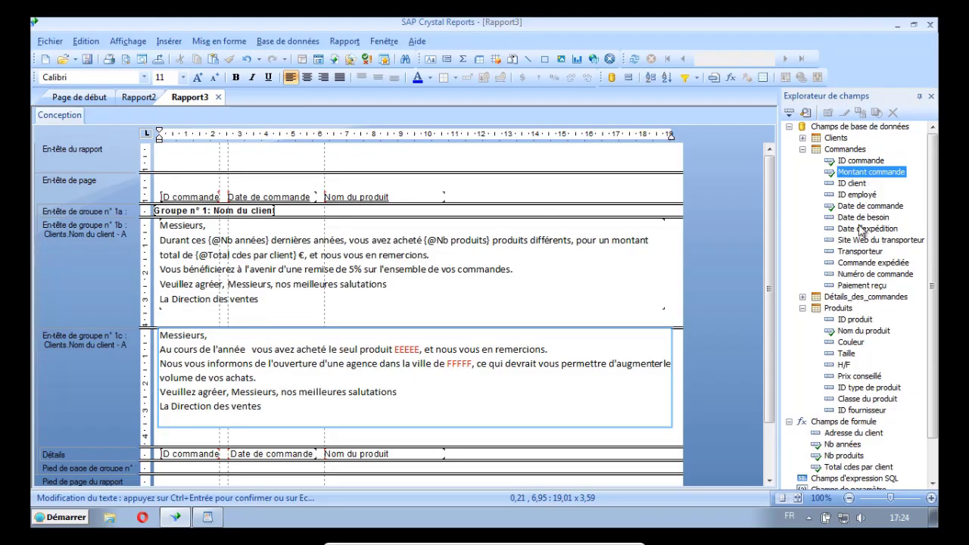
{"action": "left_click_drag", "start_coordinate": [862, 206], "coordinate": [250, 350]}
- Start a custom format for the Date de commande field in the group header 1c letter, with the Tri option set to Date
{"action": "left_click", "coordinate": [314, 354]}
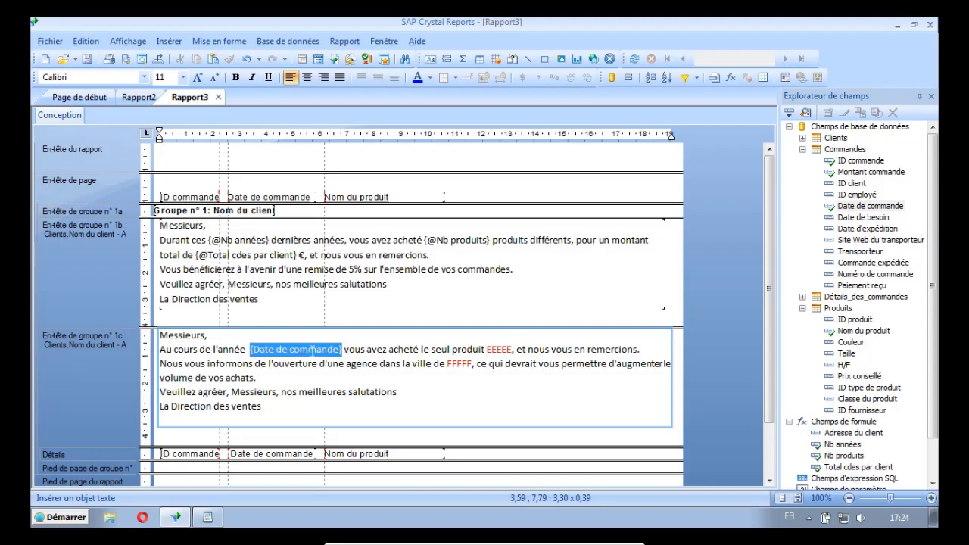
{"action": "right_click", "coordinate": [314, 355]}
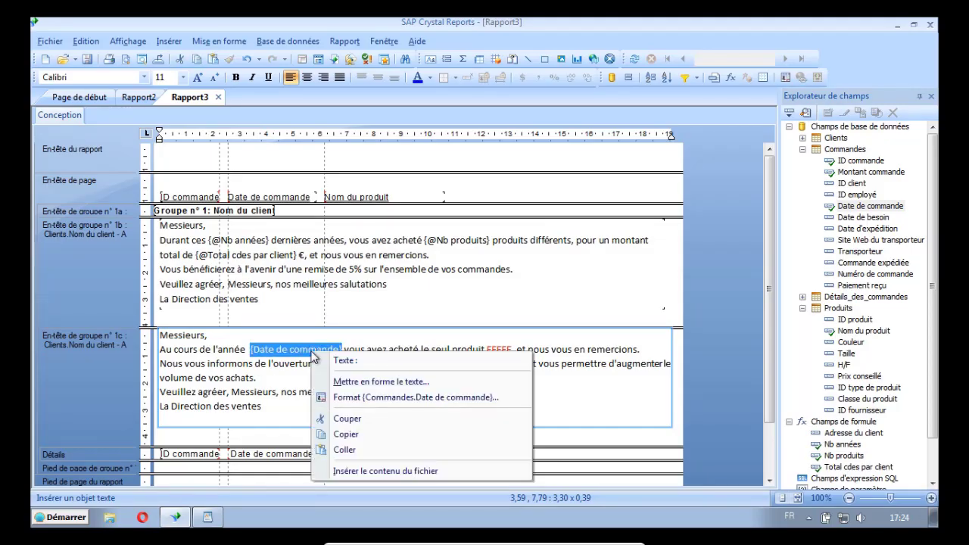
{"action": "left_click", "coordinate": [352, 399]}
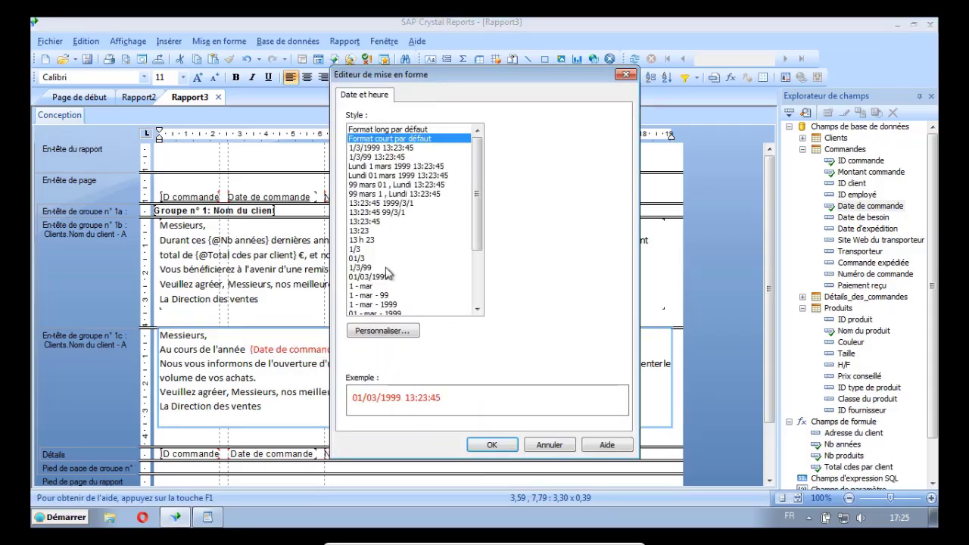
{"action": "left_click", "coordinate": [383, 331]}
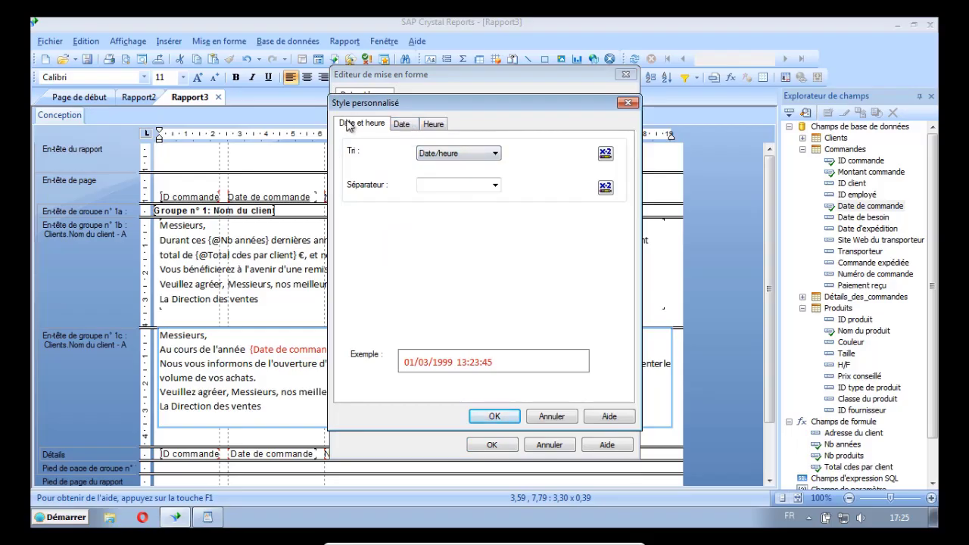
{"action": "left_click", "coordinate": [495, 154]}
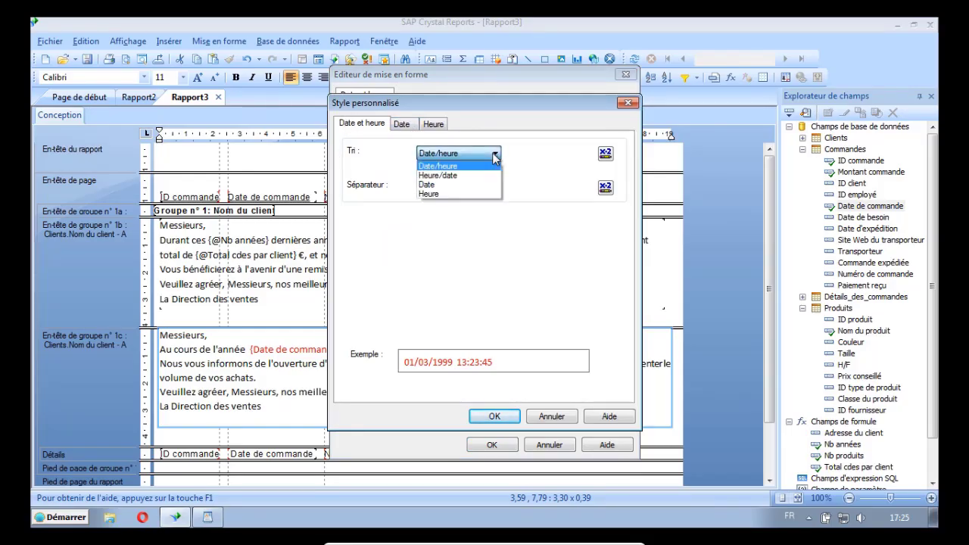
{"action": "left_click", "coordinate": [462, 184]}
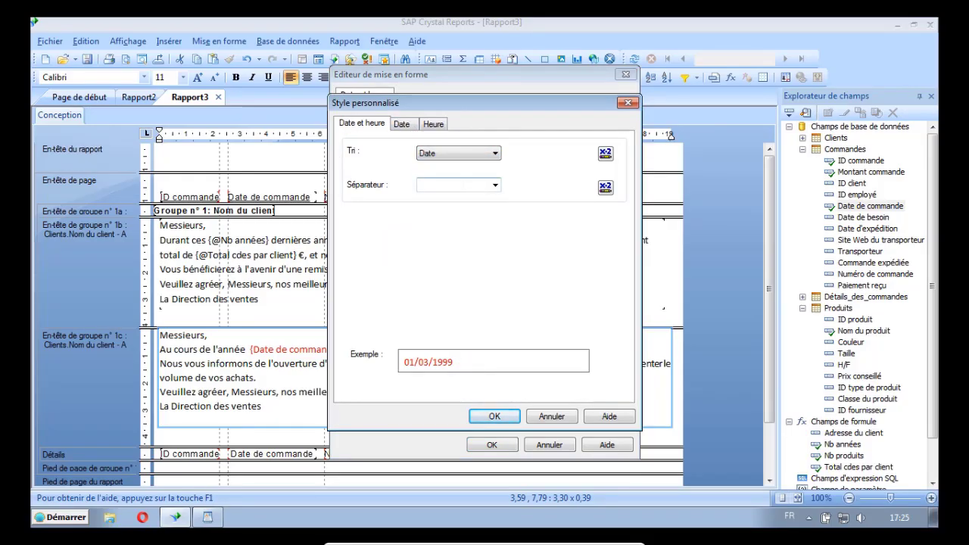
- Set the month and day formats of the custom date style to Aucun, keeping only the year, and apply the formatting
{"action": "left_click", "coordinate": [405, 125]}
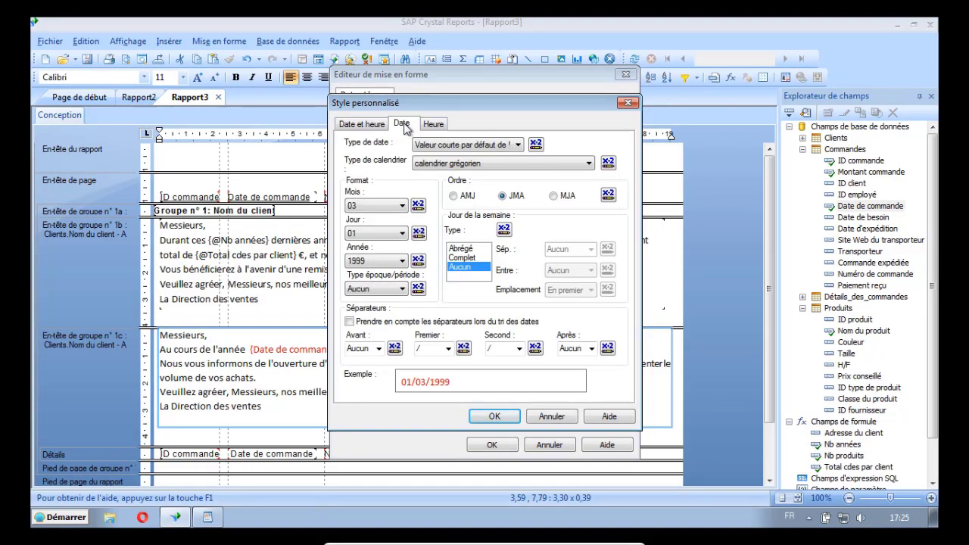
{"action": "left_click", "coordinate": [402, 206]}
{"action": "left_click", "coordinate": [394, 257]}
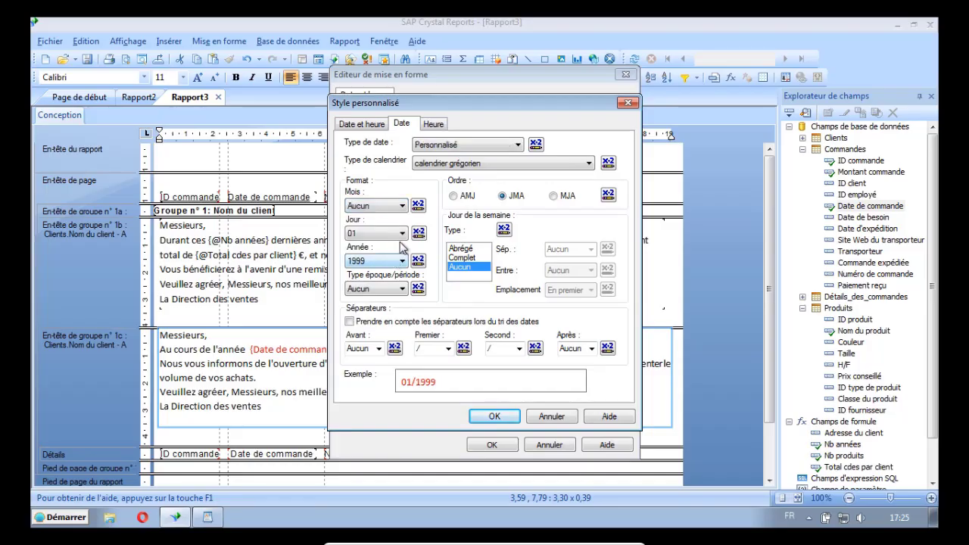
{"action": "left_click", "coordinate": [401, 234]}
{"action": "left_click", "coordinate": [399, 266]}
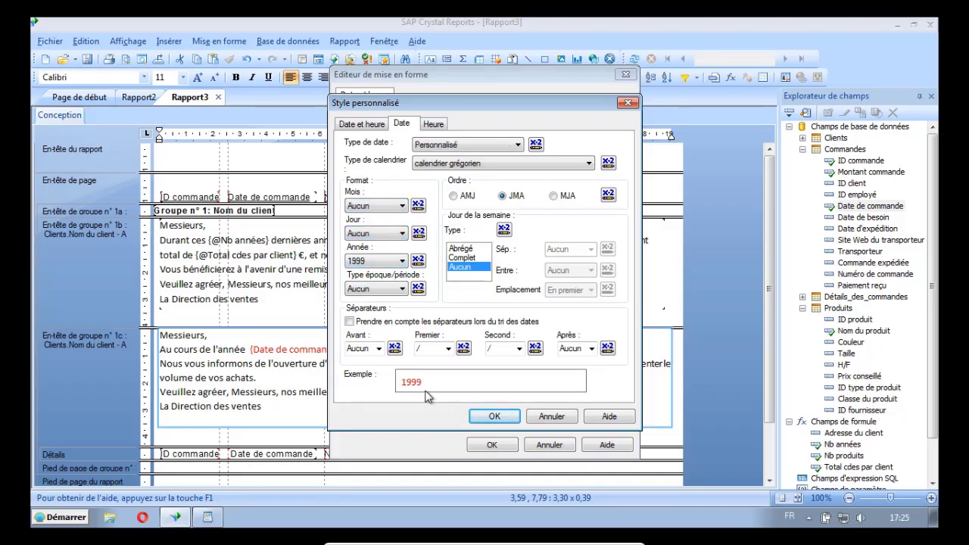
{"action": "left_click", "coordinate": [495, 417]}
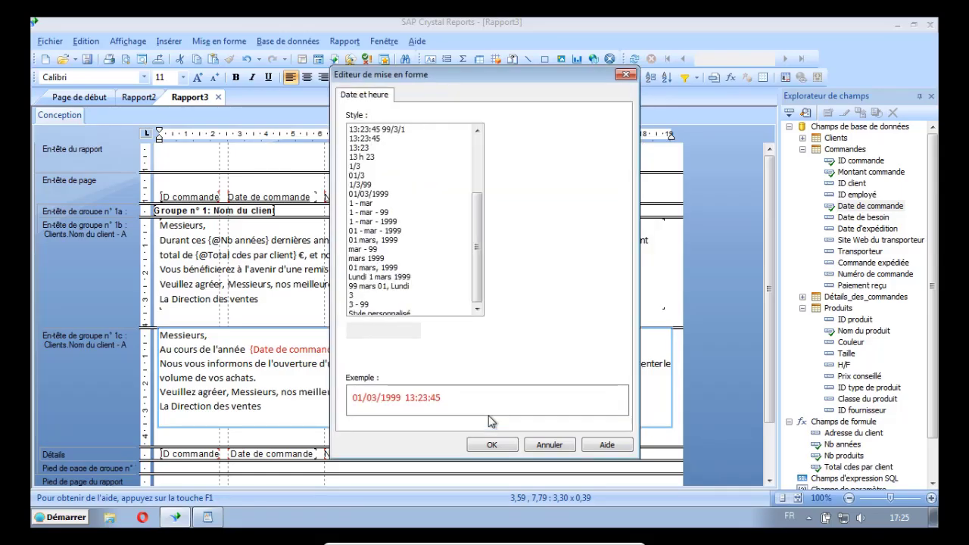
{"action": "left_click", "coordinate": [510, 448]}
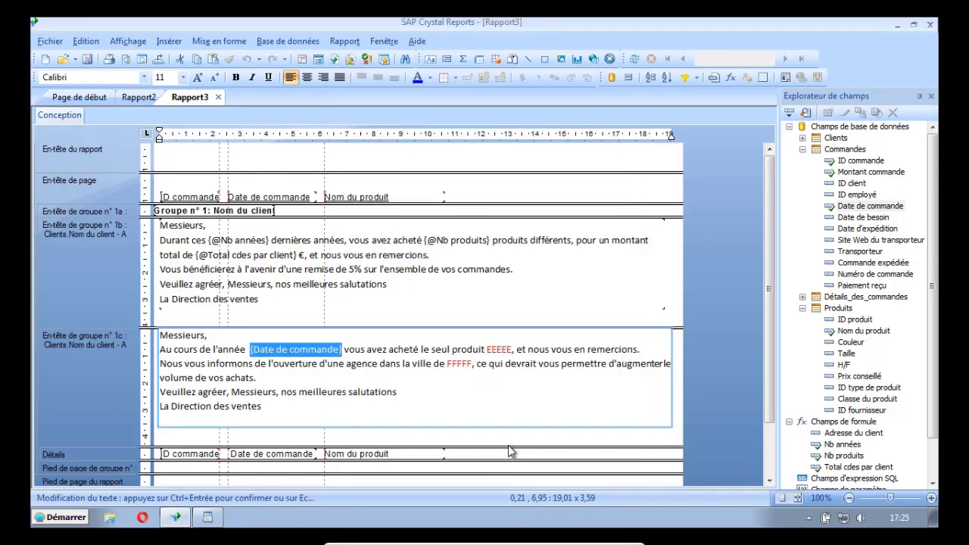
- Replace the EEEEE placeholder in the group header 1c letter with the Nom du produit field from the Produits table
{"action": "left_click", "coordinate": [487, 350]}
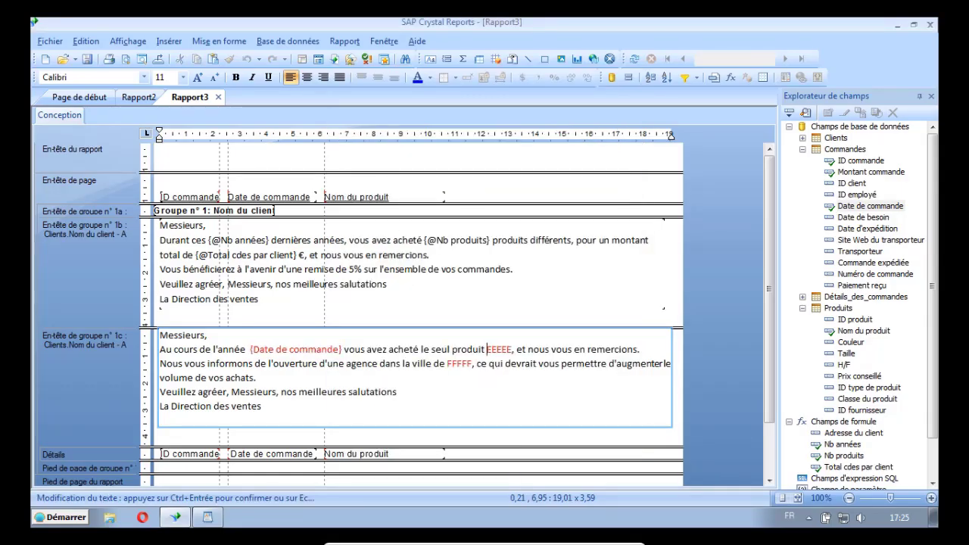
{"action": "key", "text": "Delete"}
{"action": "key", "text": "Delete"}
{"action": "key", "text": "Delete"}
{"action": "key", "text": "Delete"}
{"action": "key", "text": "Delete"}
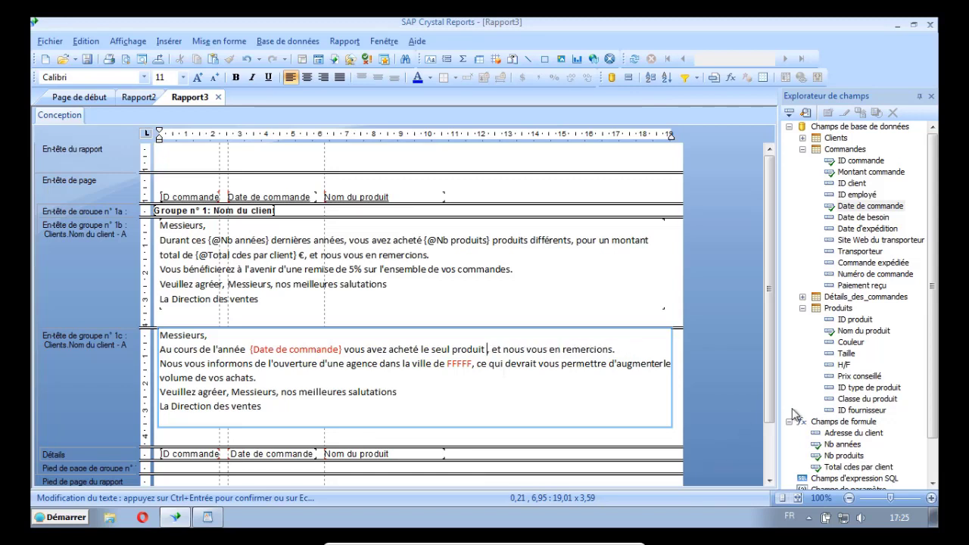
{"action": "left_click_drag", "start_coordinate": [861, 331], "coordinate": [490, 362]}
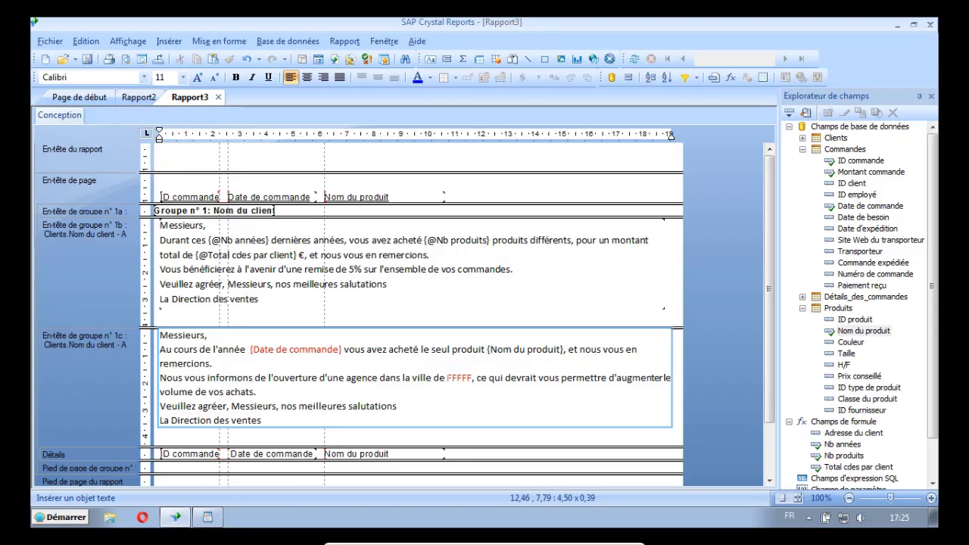
- Replace the FFFFF placeholder in the group header 1c letter with the Ville field from the Clients table
{"action": "key", "text": "Delete"}
{"action": "key", "text": "Delete"}
{"action": "key", "text": "Delete"}
{"action": "key", "text": "Delete"}
{"action": "key", "text": "Delete"}
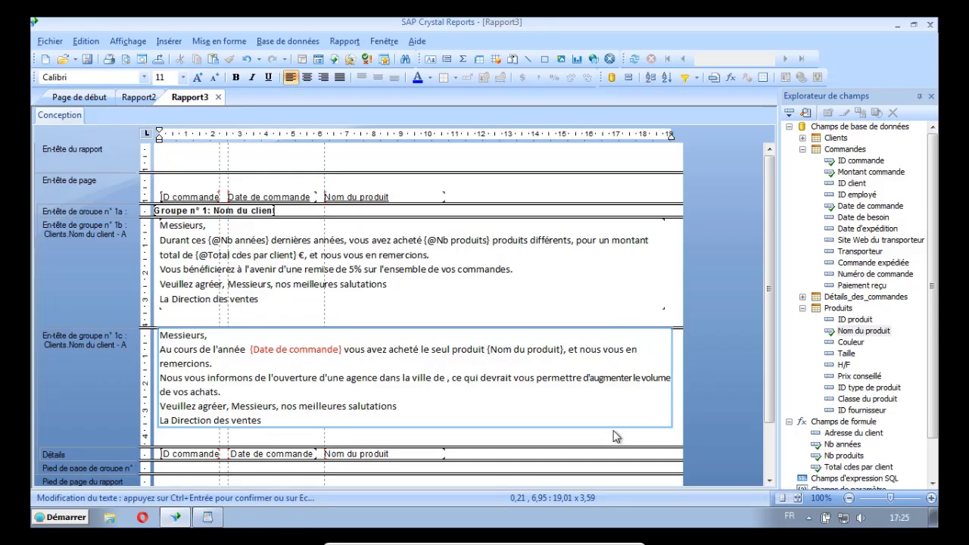
{"action": "left_click", "coordinate": [803, 150]}
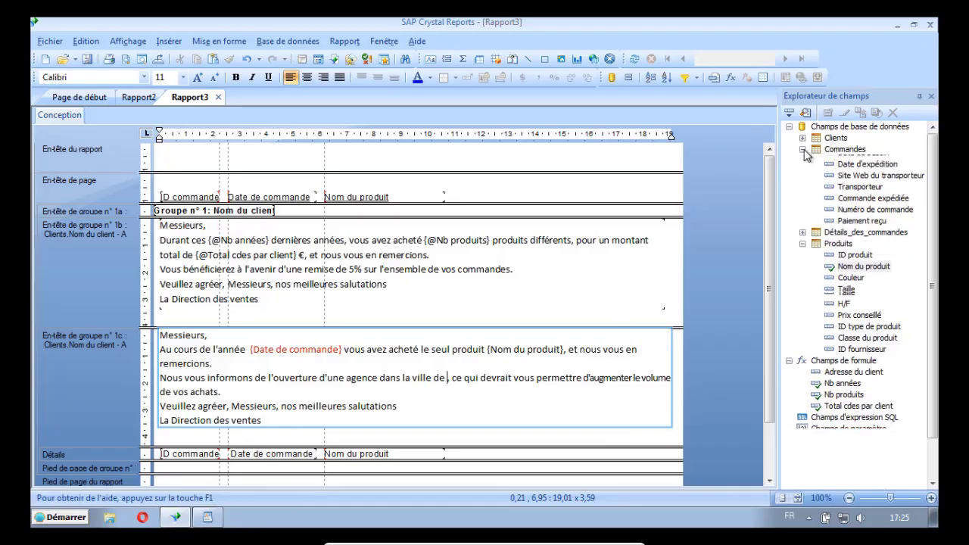
{"action": "left_click", "coordinate": [802, 138]}
{"action": "left_click_drag", "start_coordinate": [844, 263], "coordinate": [448, 386]}
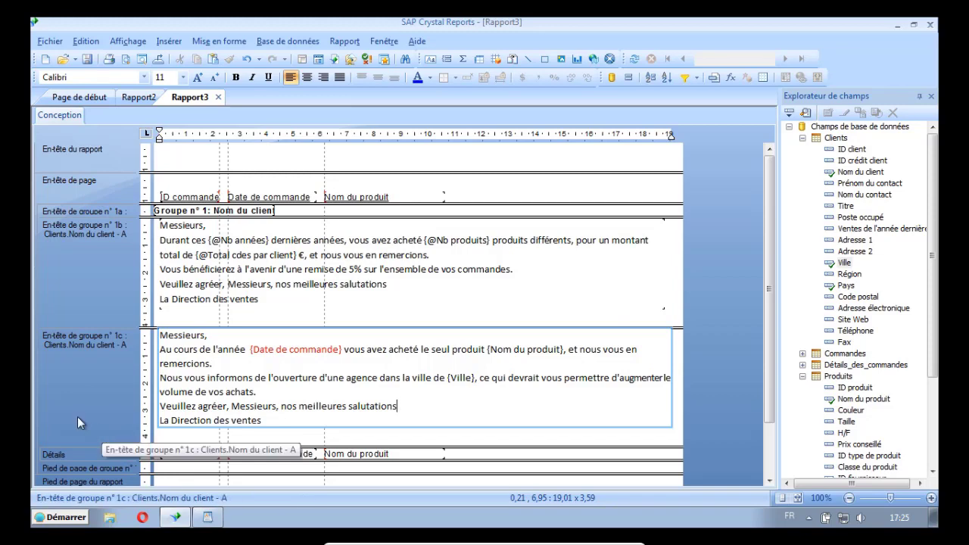
- Finish editing the letter text and insert a new section below group header 1c
{"action": "key", "text": "Escape"}
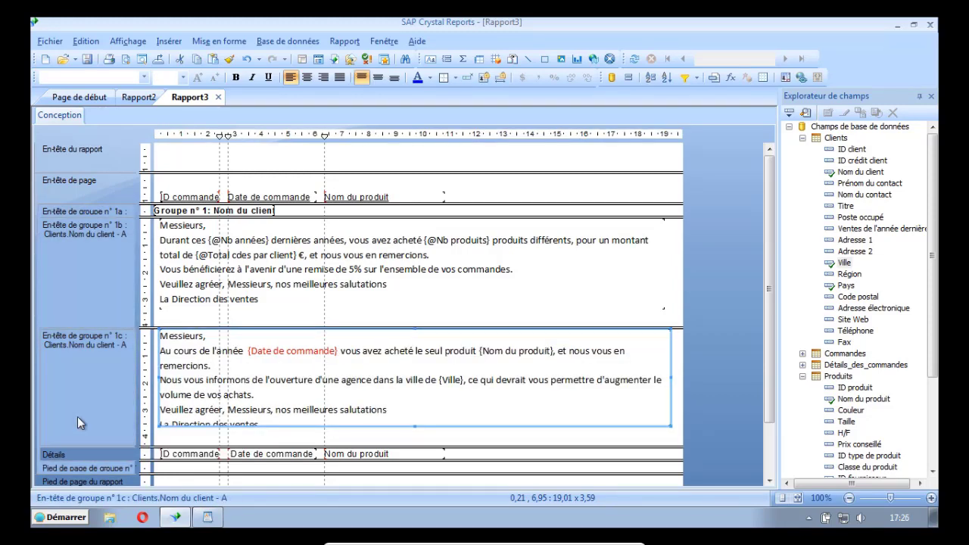
{"action": "right_click", "coordinate": [77, 416]}
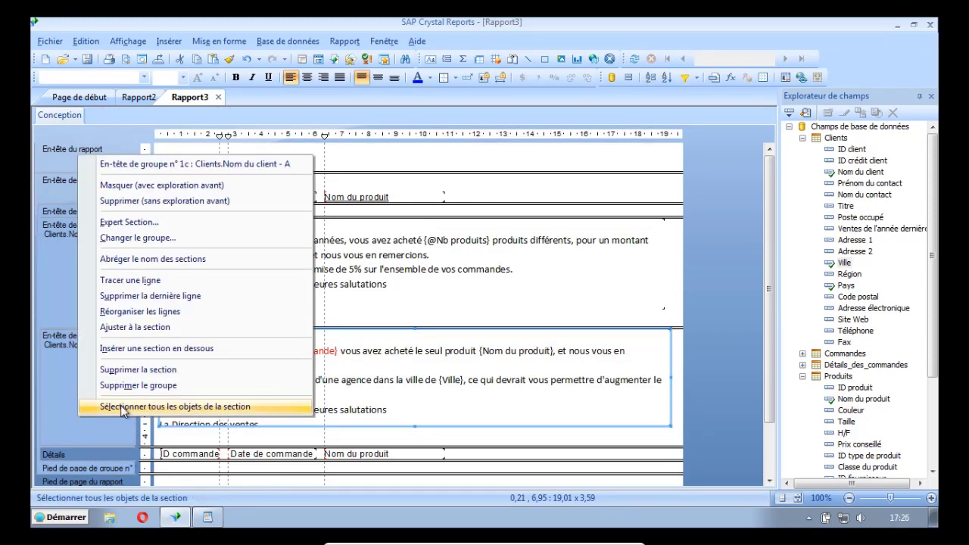
{"action": "left_click", "coordinate": [148, 350]}
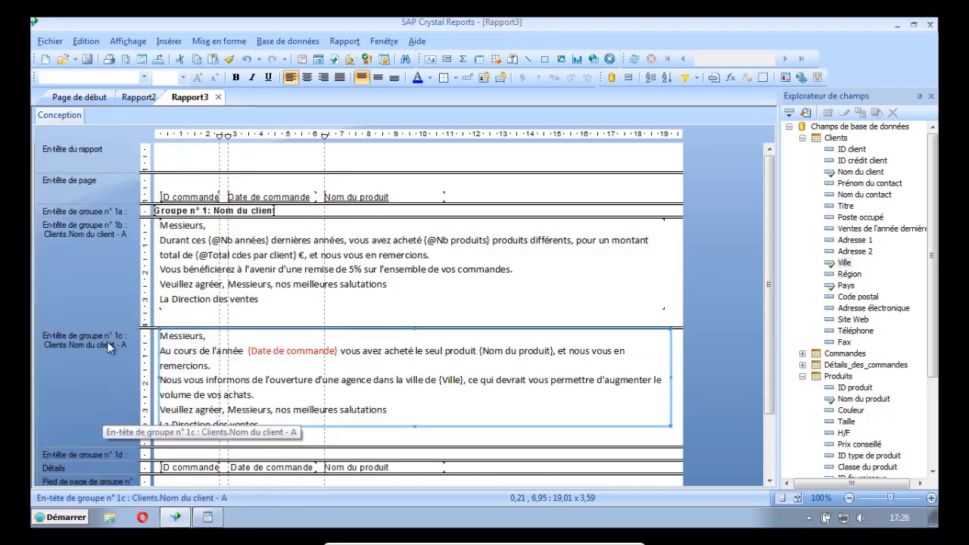
- Move all the column headings from the page header into group header 1d, above the detail fields
{"action": "right_click", "coordinate": [77, 196]}
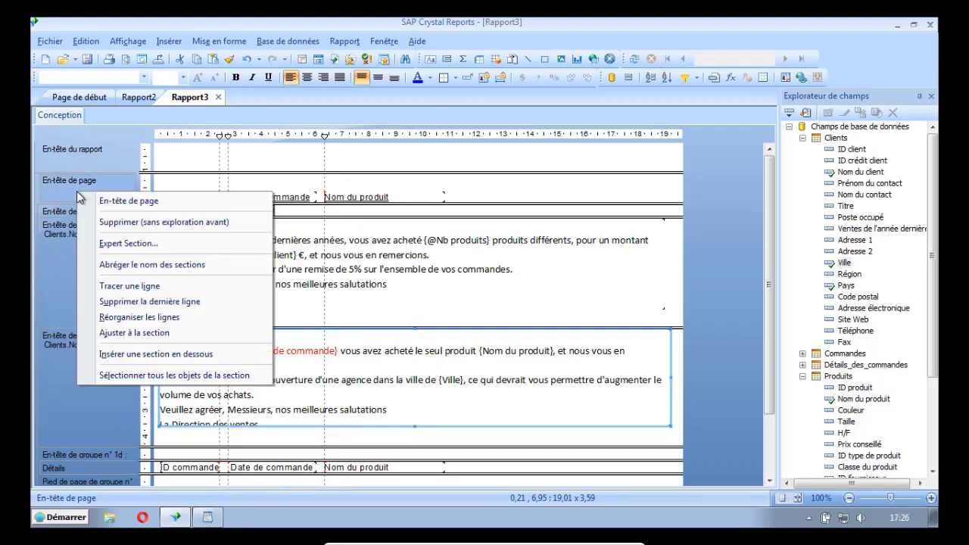
{"action": "left_click", "coordinate": [129, 377]}
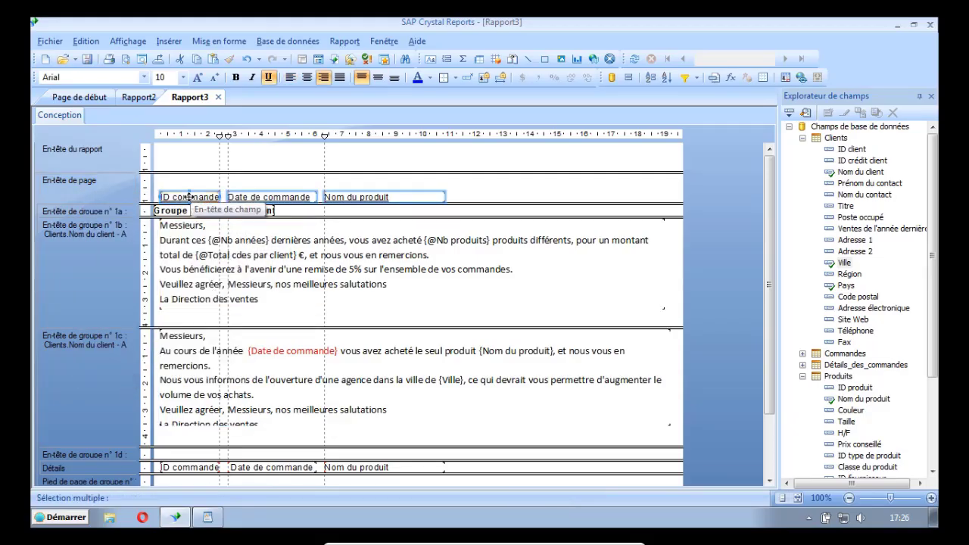
{"action": "left_click_drag", "start_coordinate": [189, 197], "coordinate": [191, 458]}
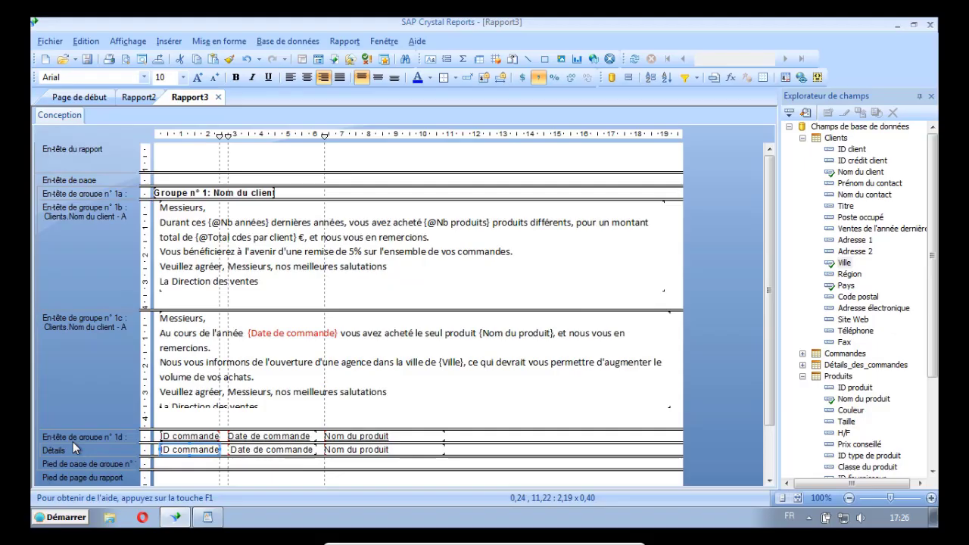
- Preview the report with an enlarged group tree and examine both letters in the Cycle Fever group
{"action": "left_click", "coordinate": [126, 42]}
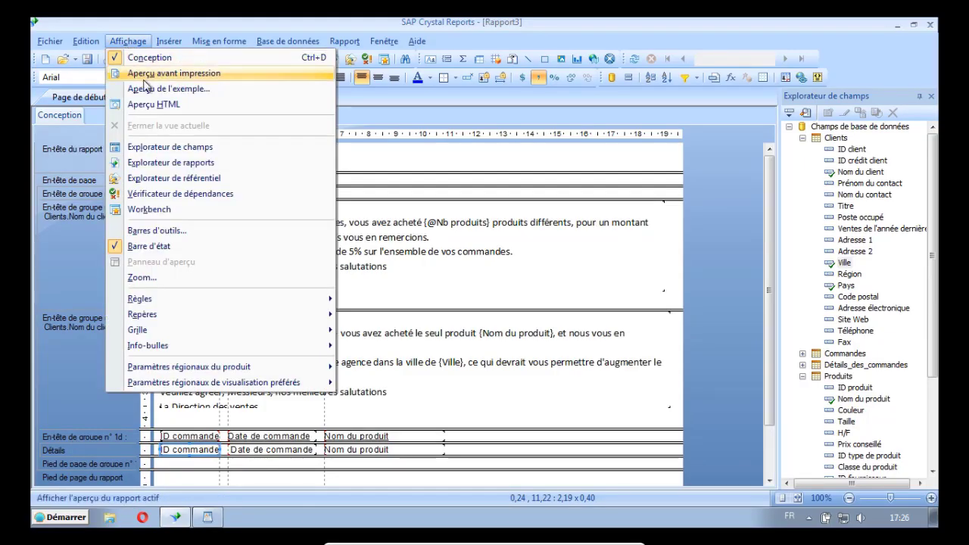
{"action": "left_click", "coordinate": [148, 74]}
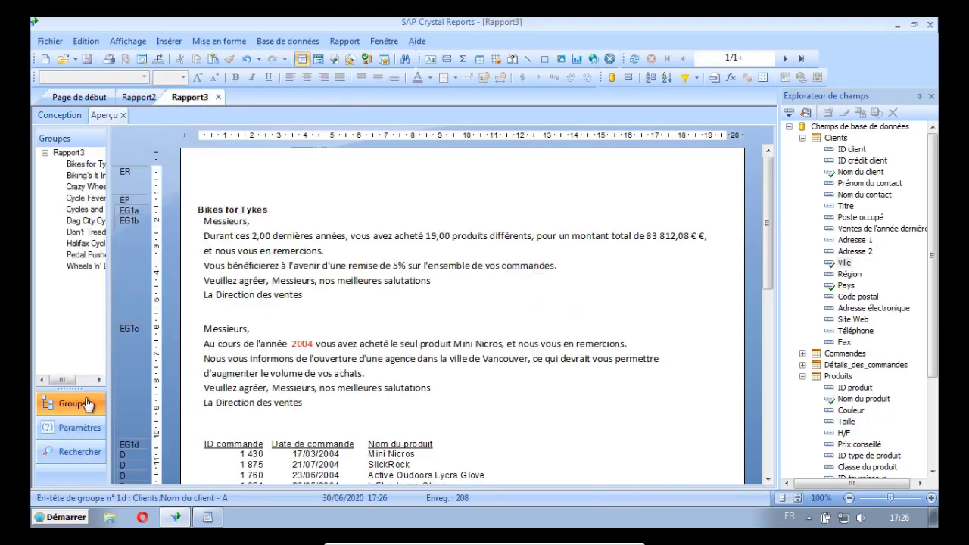
{"action": "left_click_drag", "start_coordinate": [71, 389], "coordinate": [71, 460]}
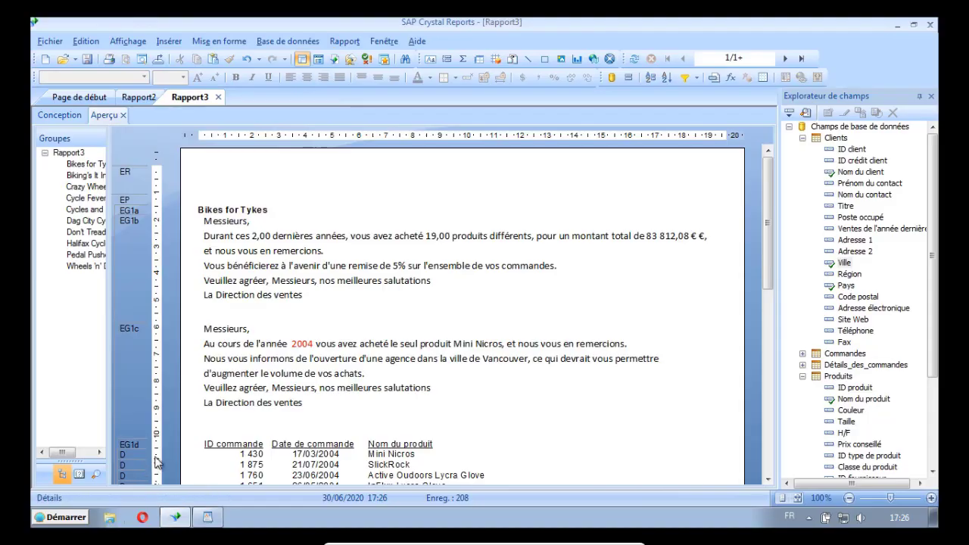
{"action": "left_click_drag", "start_coordinate": [109, 410], "coordinate": [149, 410]}
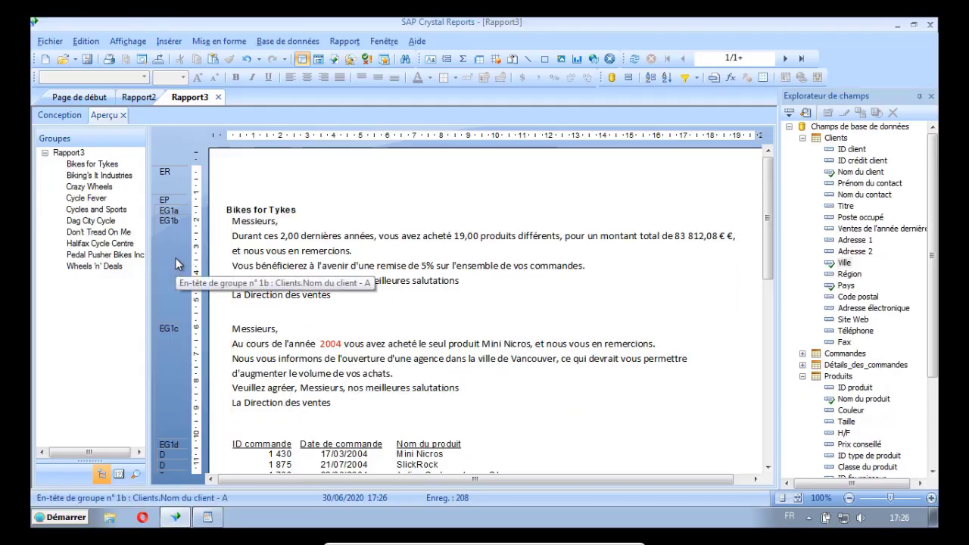
{"action": "left_click", "coordinate": [85, 198]}
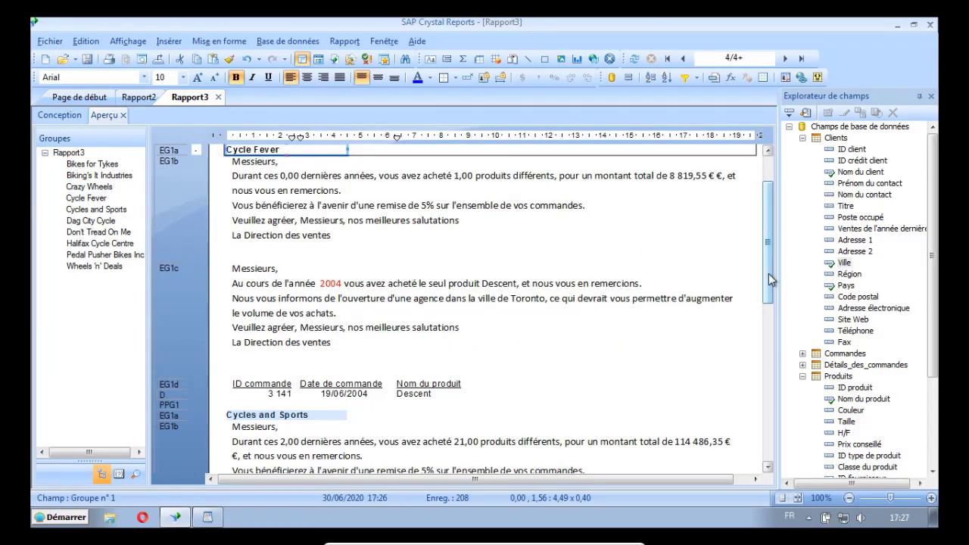
{"action": "scroll", "coordinate": [768, 273], "scroll_direction": "up", "scroll_amount": 1}
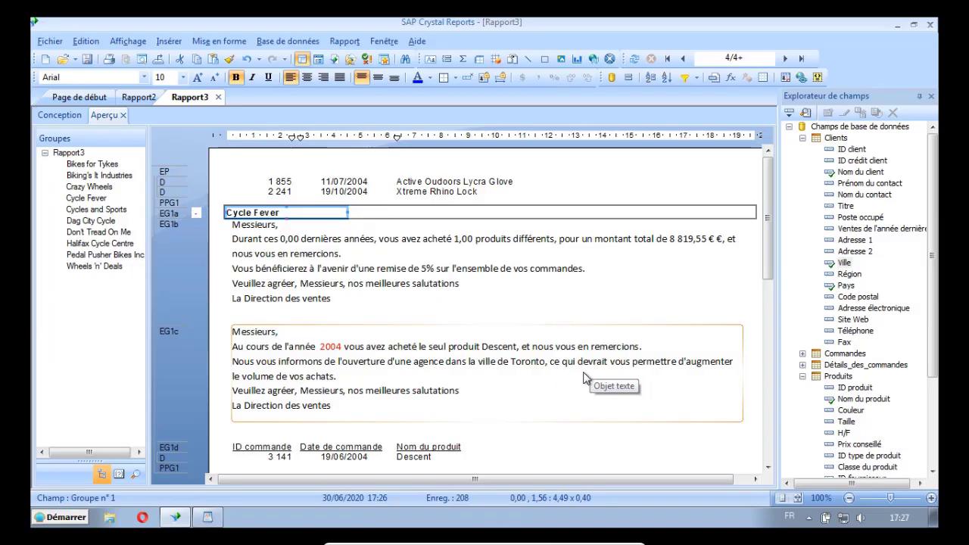
- Suppress group header 1b conditionally with the formula DistinctCount ({Produits.Nom du produit}, {Clients.Nom du client}) = 1, checking its syntax before saving
{"action": "left_click", "coordinate": [346, 42]}
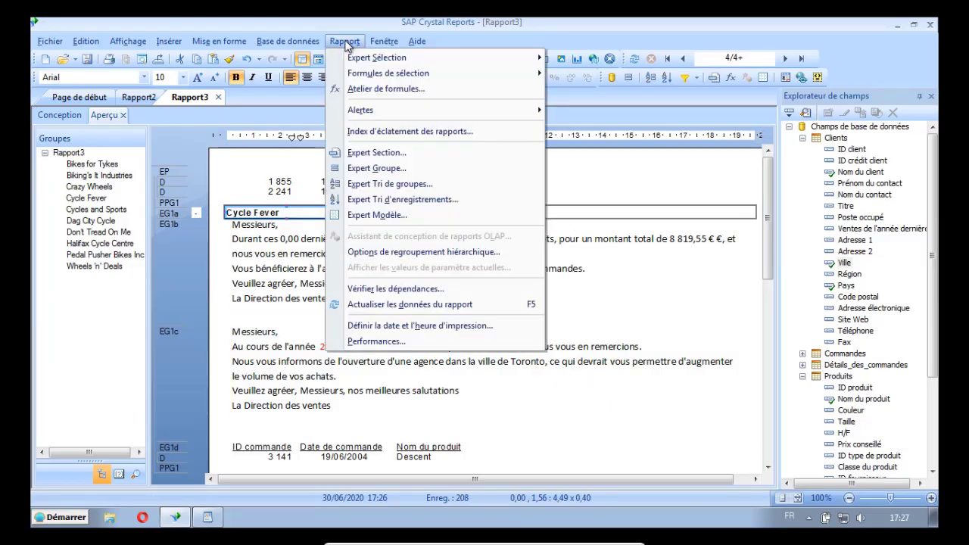
{"action": "left_click", "coordinate": [379, 155]}
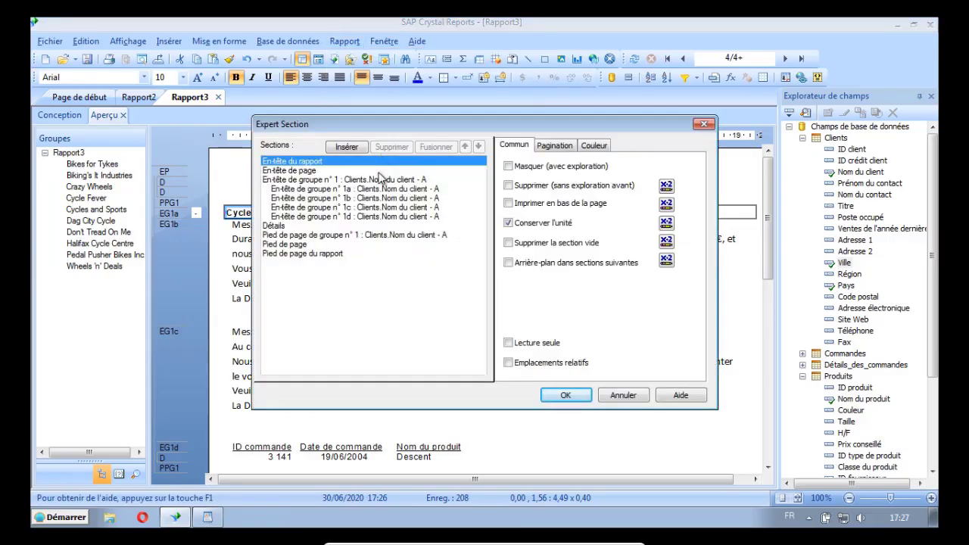
{"action": "left_click", "coordinate": [330, 197]}
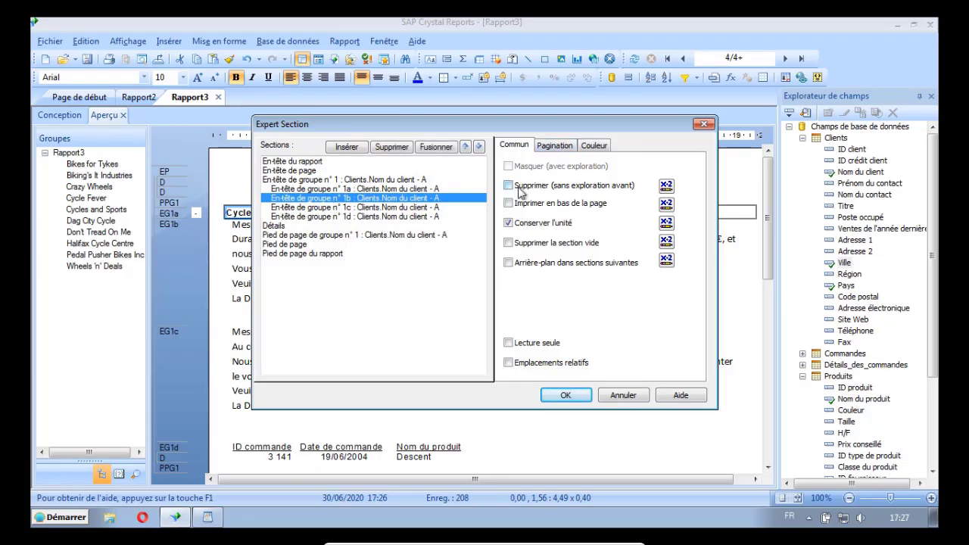
{"action": "left_click", "coordinate": [666, 186]}
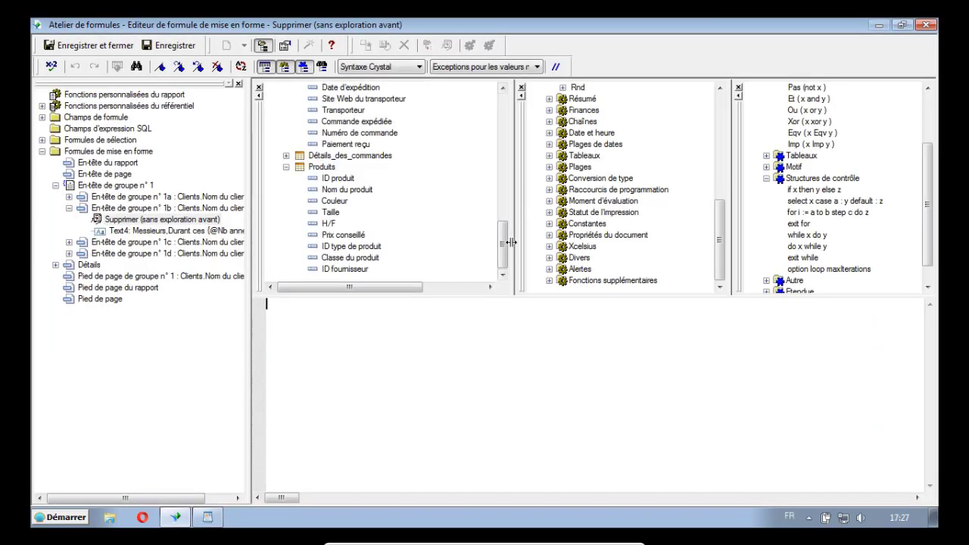
{"action": "left_click_drag", "start_coordinate": [504, 244], "coordinate": [505, 106]}
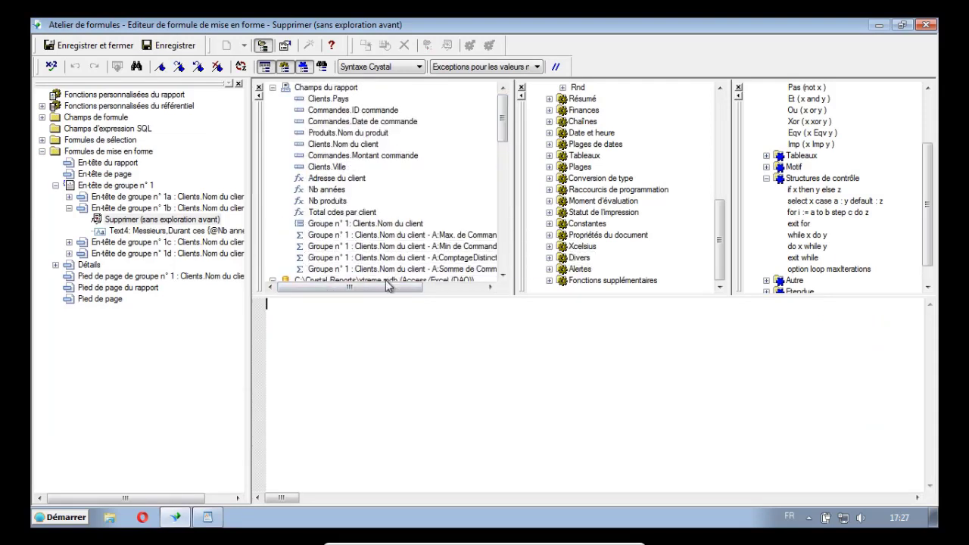
{"action": "left_click_drag", "start_coordinate": [403, 292], "coordinate": [441, 292]}
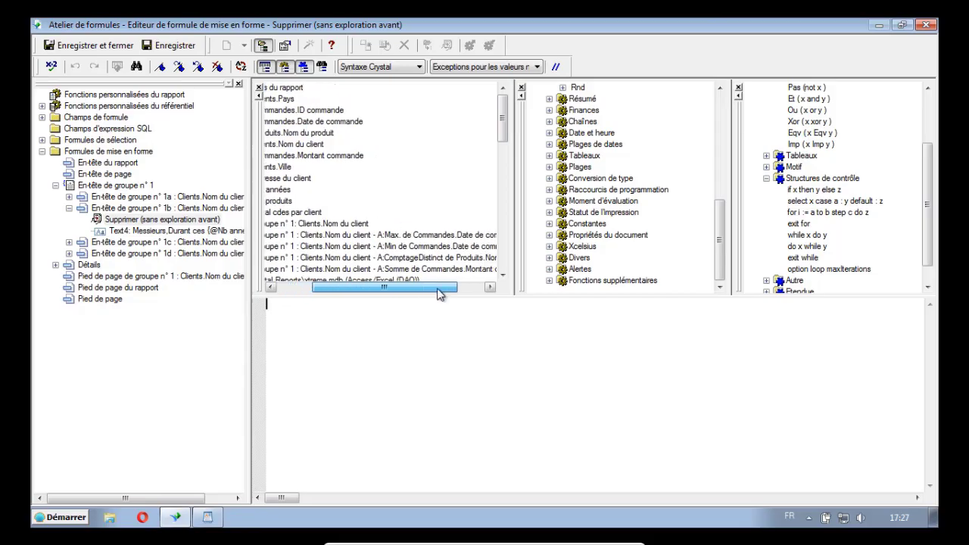
{"action": "double_click", "coordinate": [403, 259]}
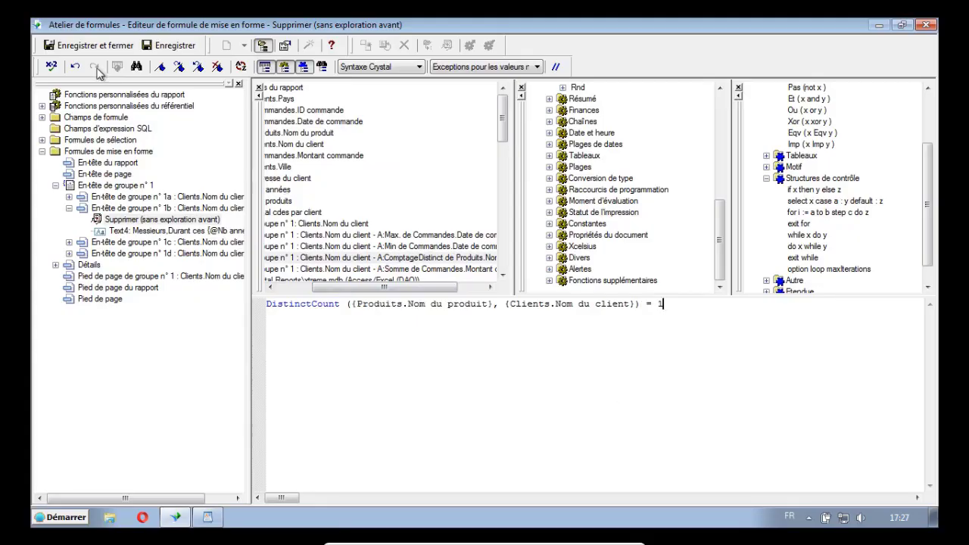
{"action": "left_click", "coordinate": [51, 66]}
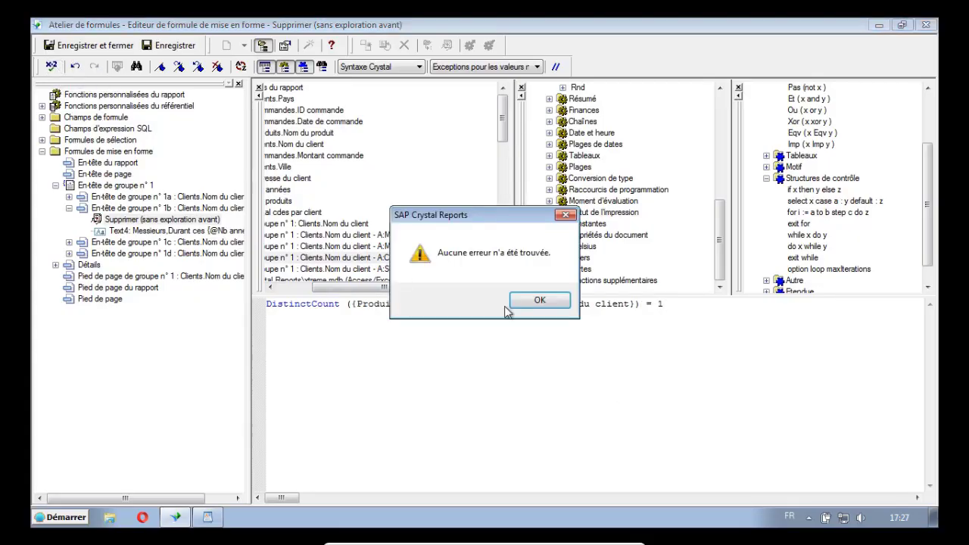
{"action": "left_click", "coordinate": [553, 302]}
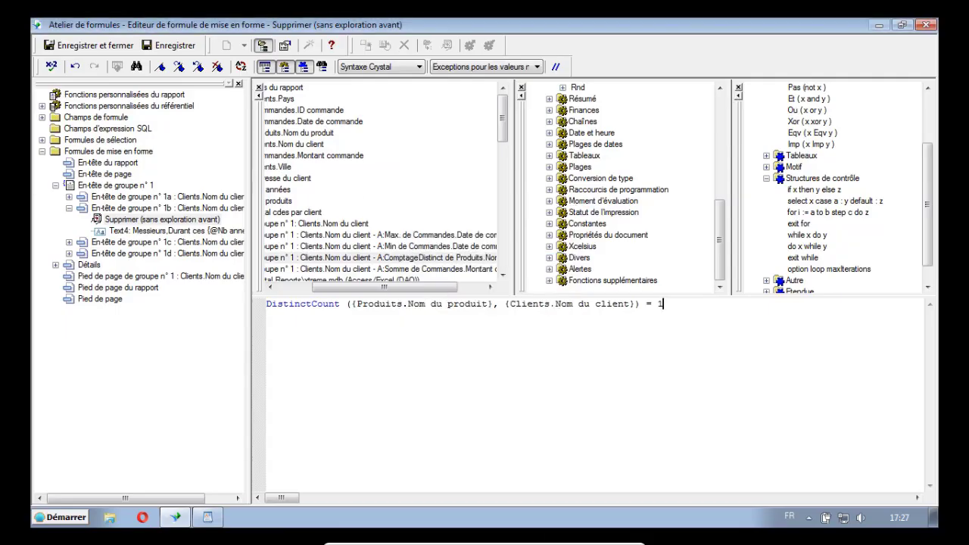
{"action": "left_click", "coordinate": [100, 50]}
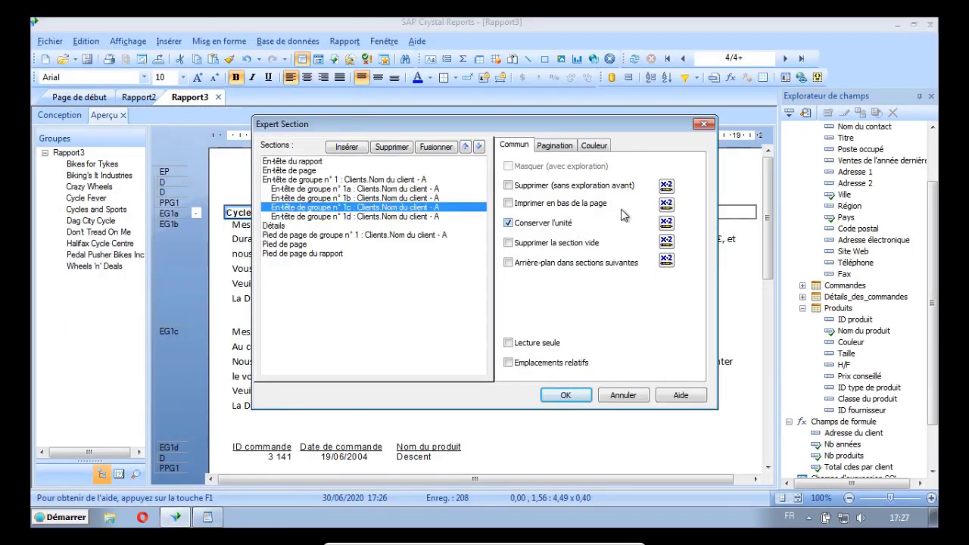
- Suppress group header 1c conditionally with the formula DistinctCount ({Produits.Nom du produit}, {Clients.Nom du client}) > 1
{"action": "left_click", "coordinate": [667, 188]}
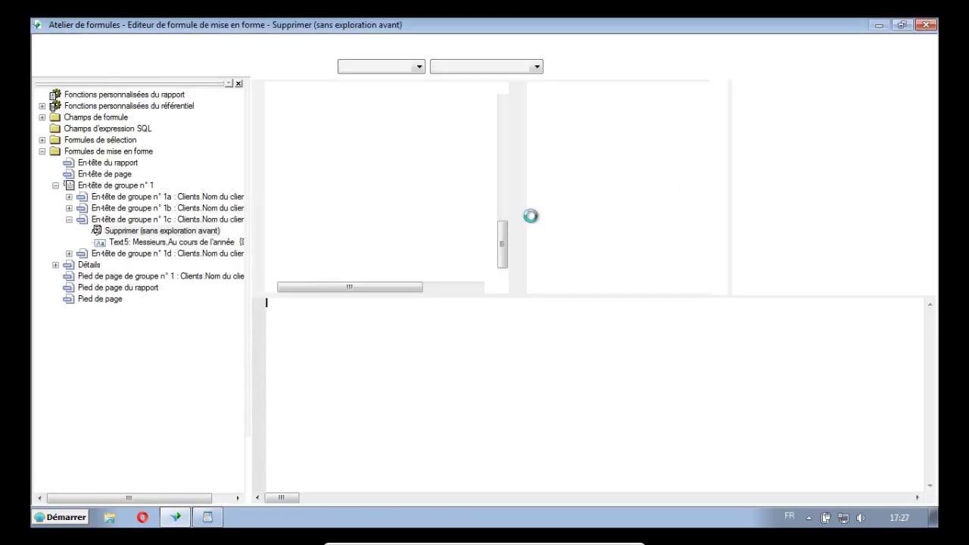
{"action": "left_click_drag", "start_coordinate": [505, 250], "coordinate": [504, 142]}
{"action": "double_click", "coordinate": [467, 182]}
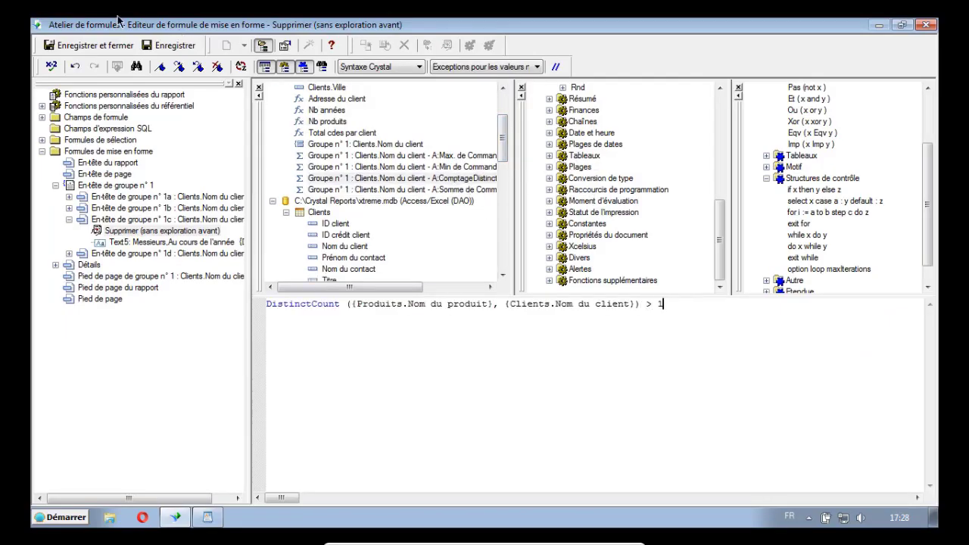
{"action": "left_click", "coordinate": [78, 47]}
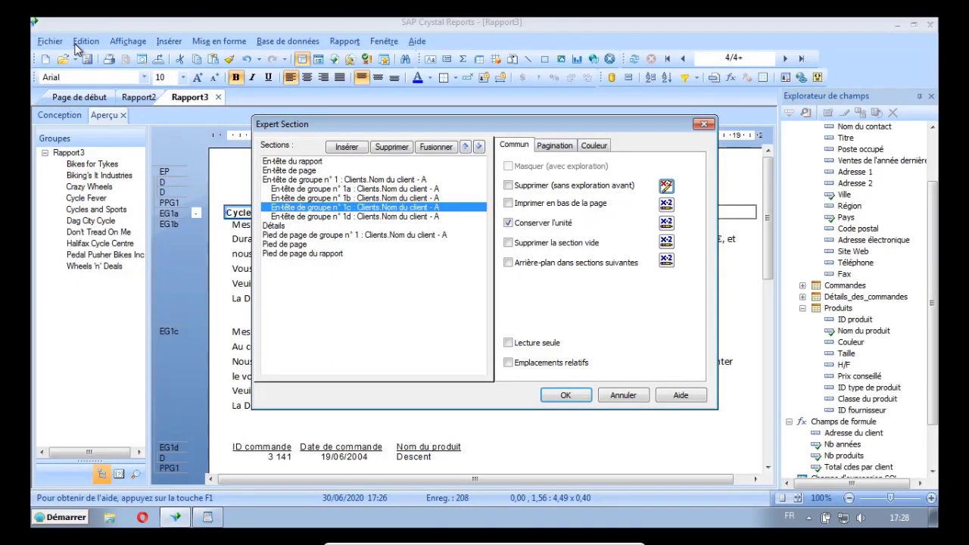
- Enable a new page after group footer 1 with the condition formula not OnLastRecord, and apply the section settings
{"action": "left_click", "coordinate": [345, 236]}
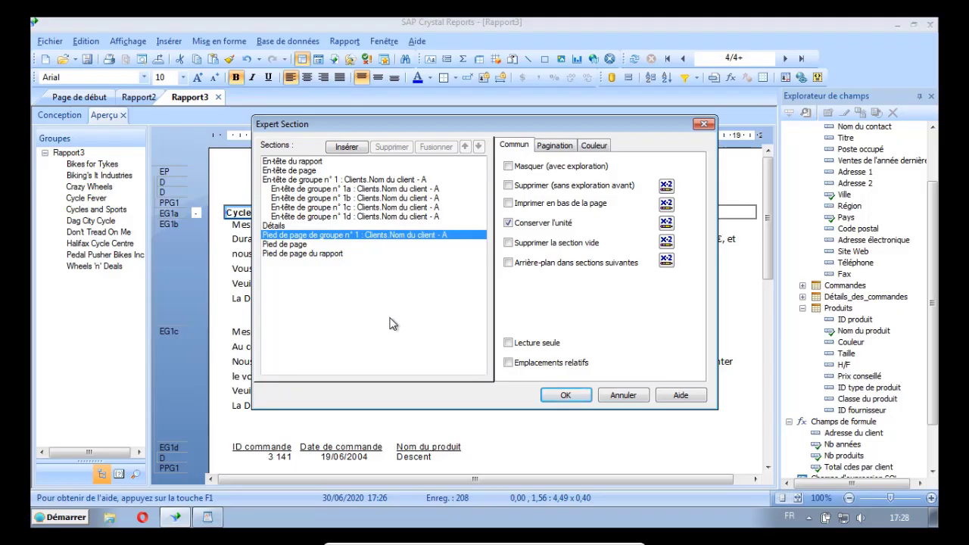
{"action": "left_click", "coordinate": [564, 149]}
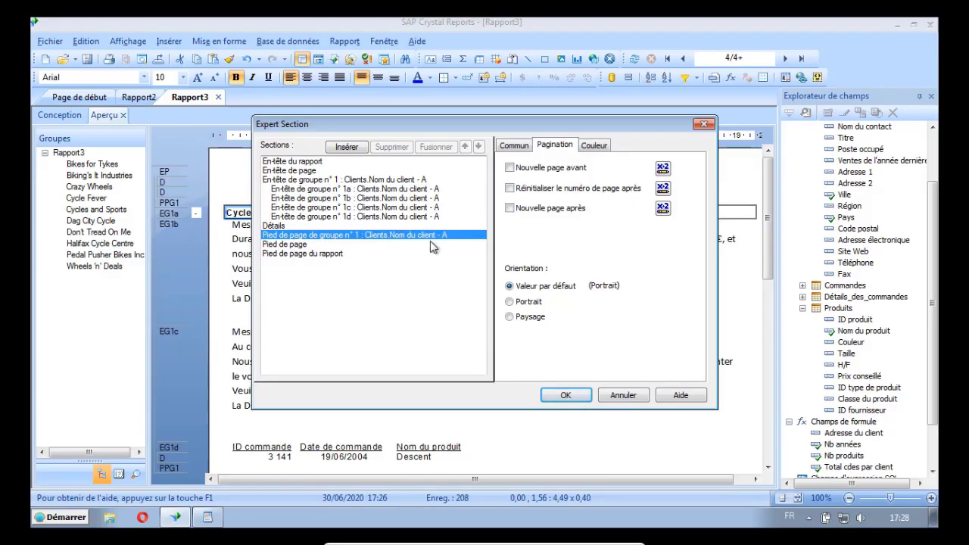
{"action": "left_click", "coordinate": [510, 208]}
{"action": "left_click", "coordinate": [663, 208]}
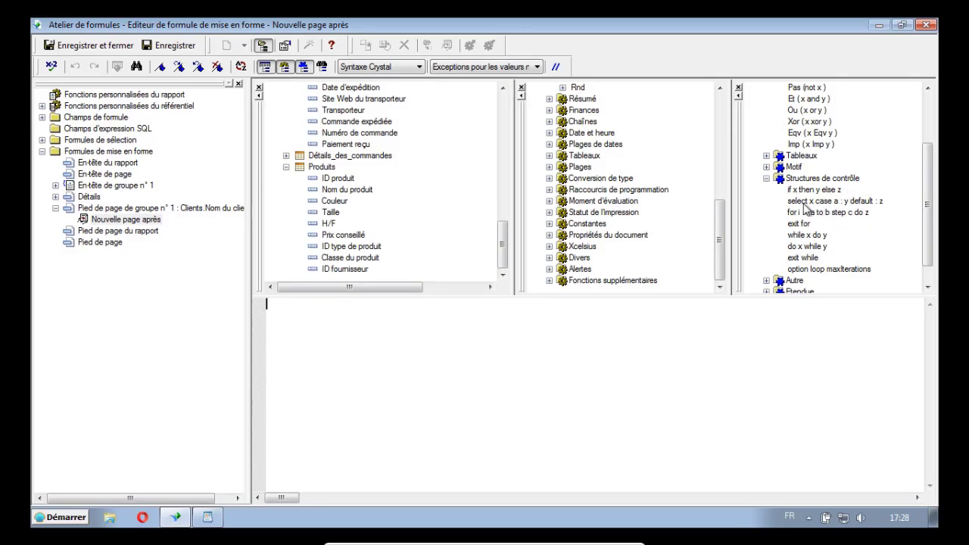
{"action": "left_click", "coordinate": [766, 178]}
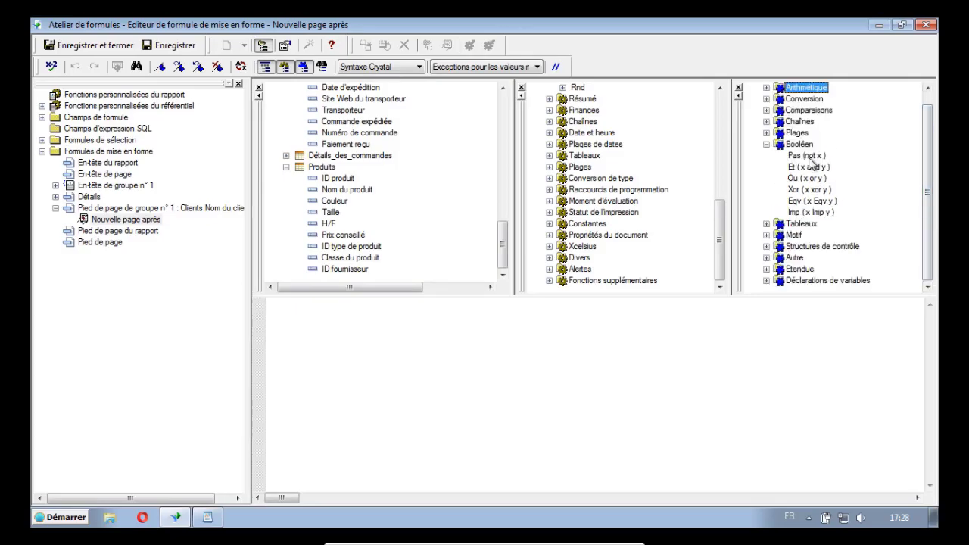
{"action": "double_click", "coordinate": [807, 156]}
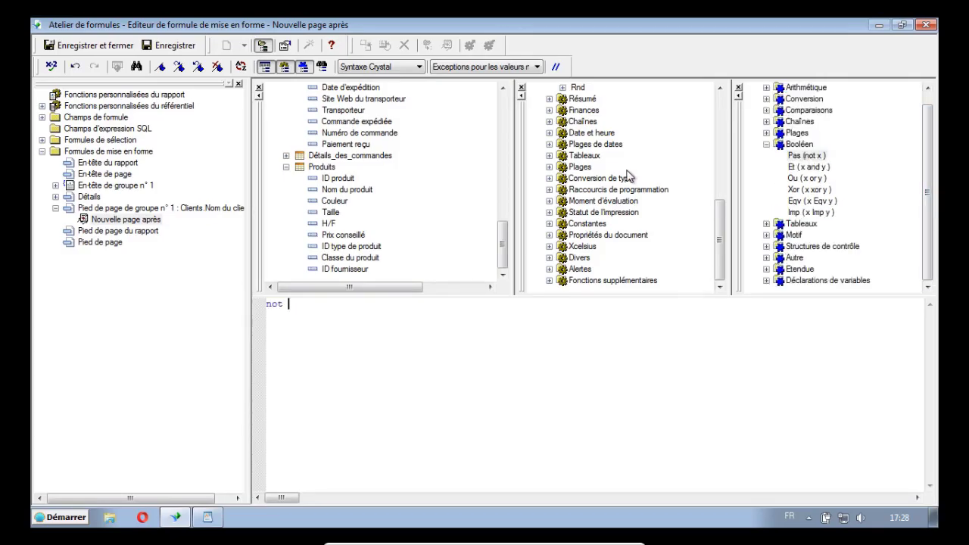
{"action": "left_click", "coordinate": [550, 212]}
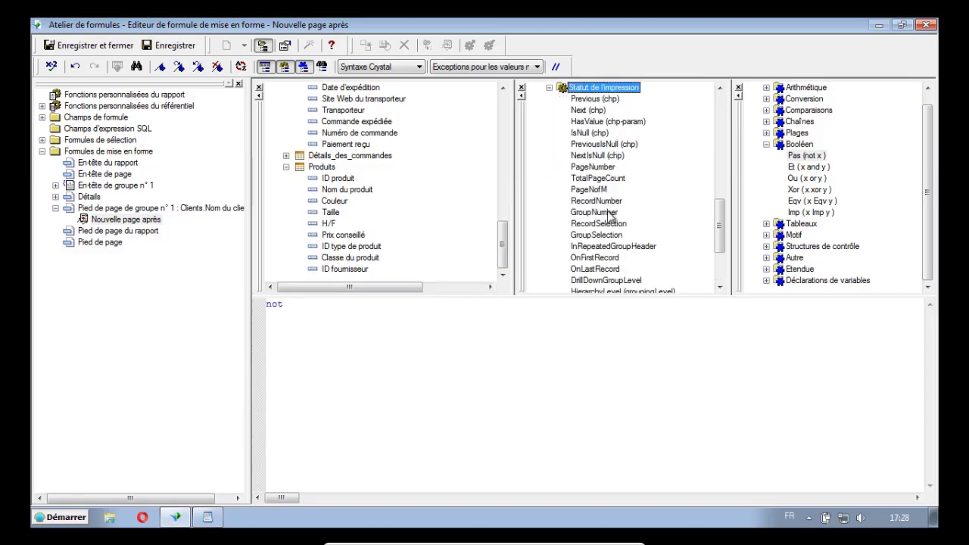
{"action": "double_click", "coordinate": [603, 271]}
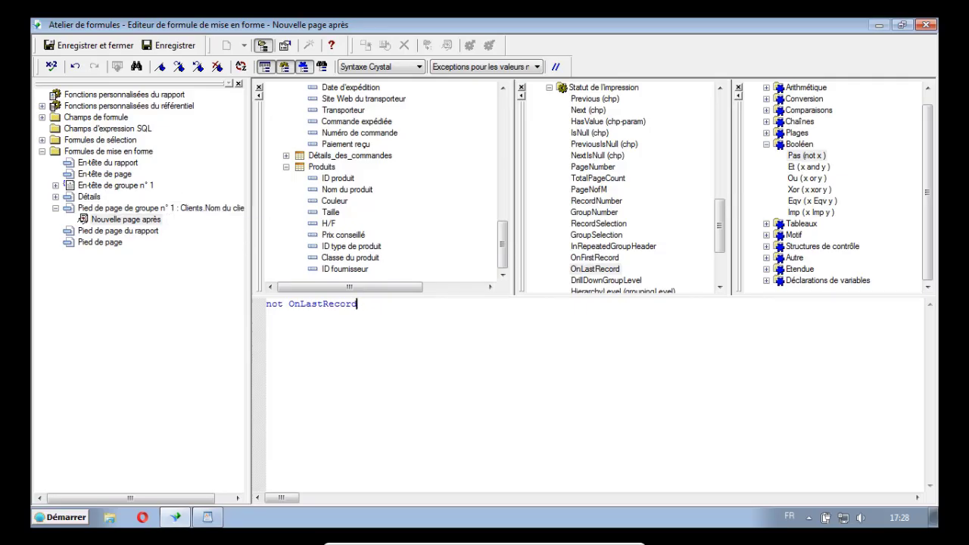
{"action": "left_click", "coordinate": [91, 47]}
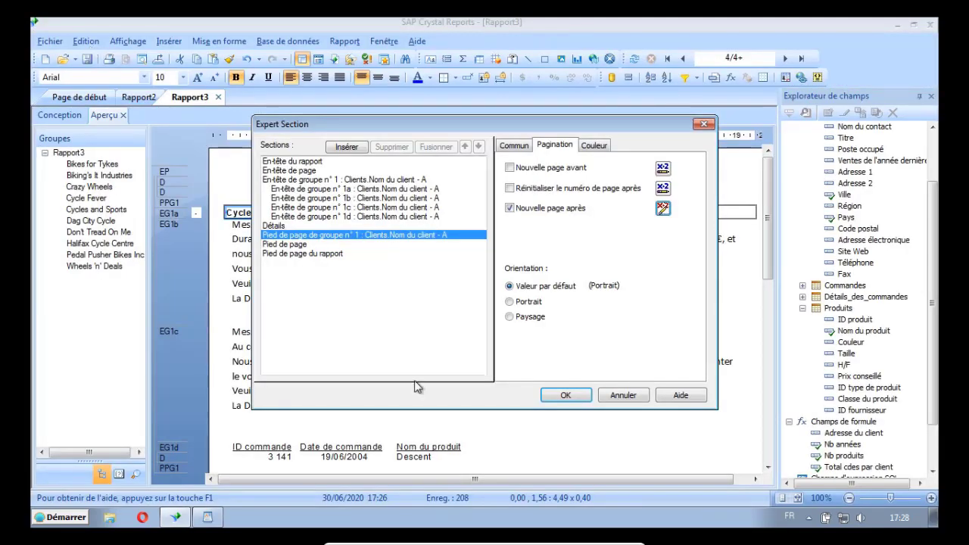
{"action": "left_click", "coordinate": [566, 395]}
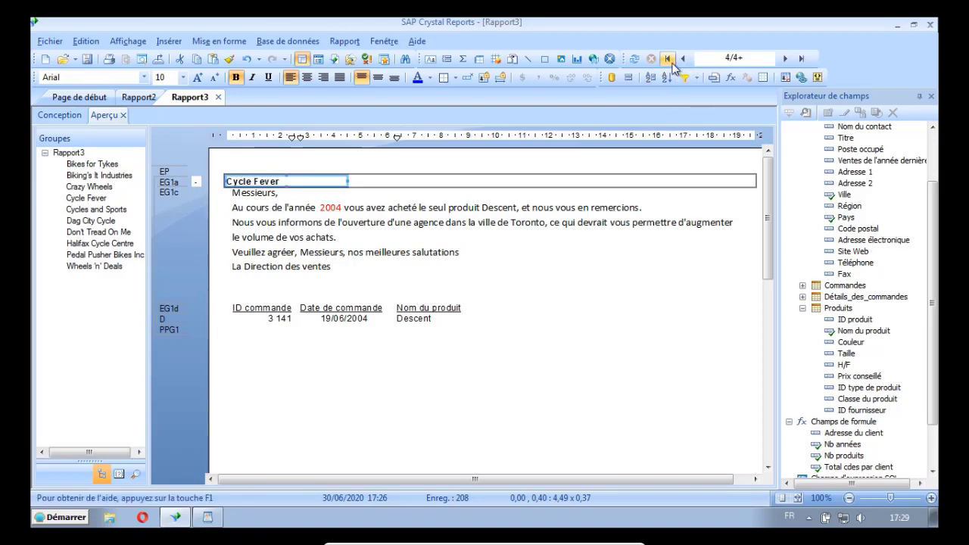
- Go to the Bikes for Tykes group in the preview and examine its letter and order list
{"action": "left_click", "coordinate": [93, 167]}
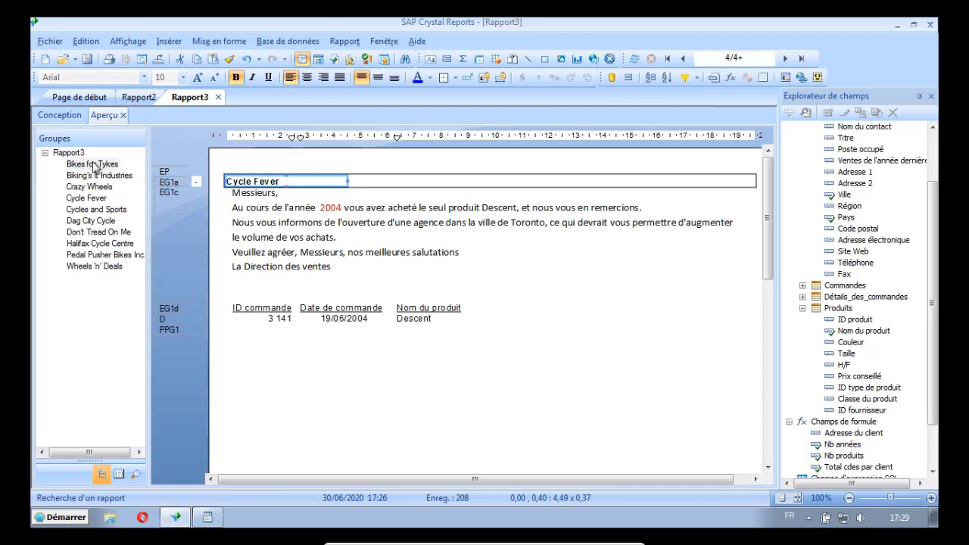
{"action": "scroll", "coordinate": [619, 394], "scroll_direction": "up", "scroll_amount": 1}
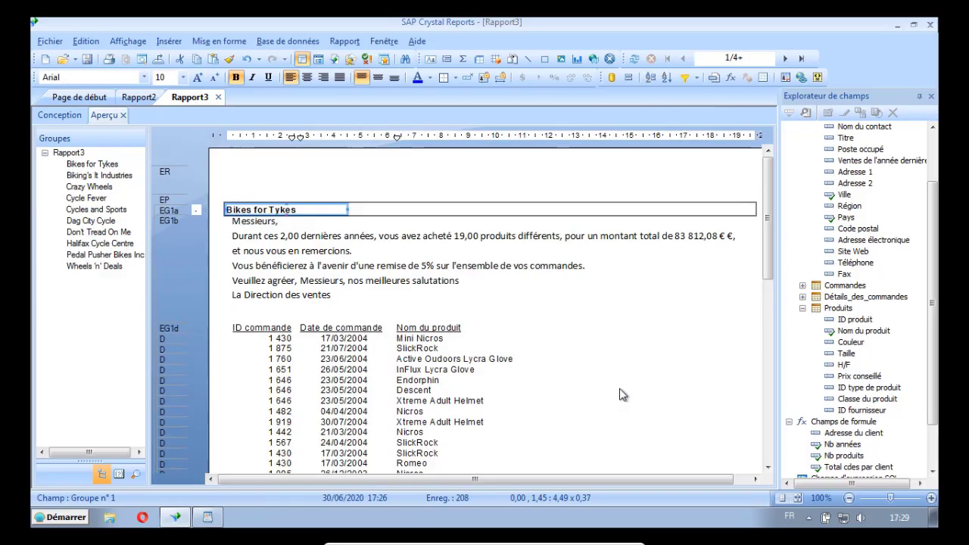
{"action": "scroll", "coordinate": [619, 394], "scroll_direction": "down", "scroll_amount": 3}
{"action": "scroll", "coordinate": [619, 395], "scroll_direction": "down", "scroll_amount": 4}
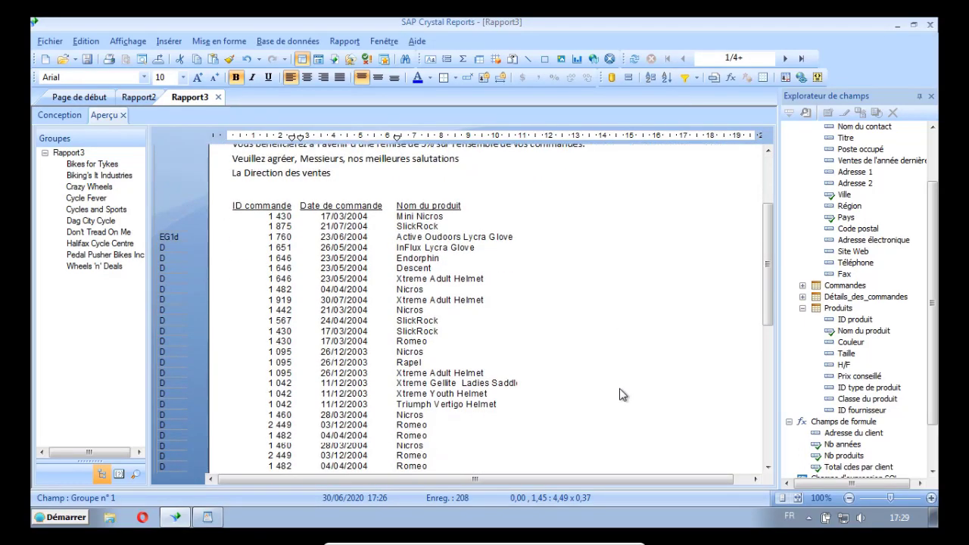
{"action": "scroll", "coordinate": [619, 394], "scroll_direction": "up", "scroll_amount": 6}
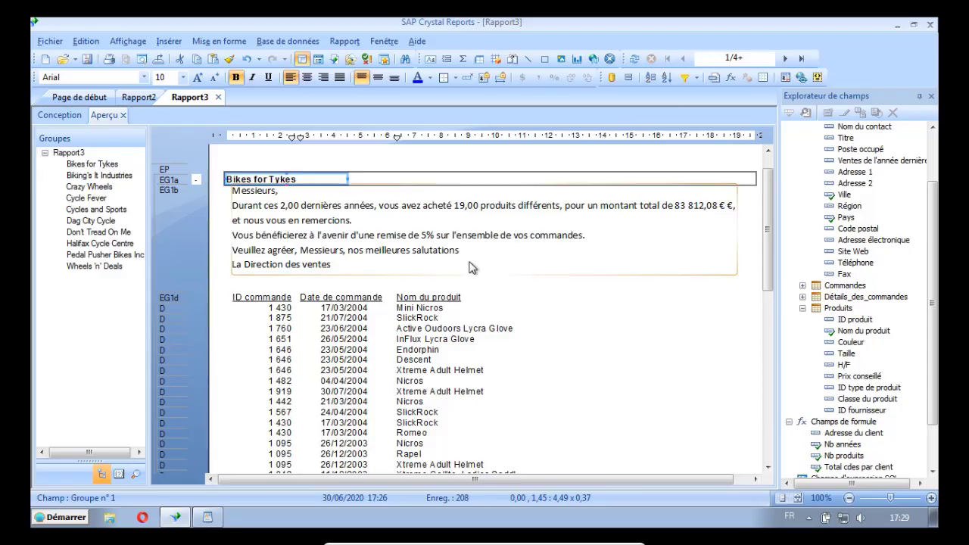
- In the group header 1b letter in design view, format the embedded Nb années field with the -1 123 number style
{"action": "left_click", "coordinate": [286, 207]}
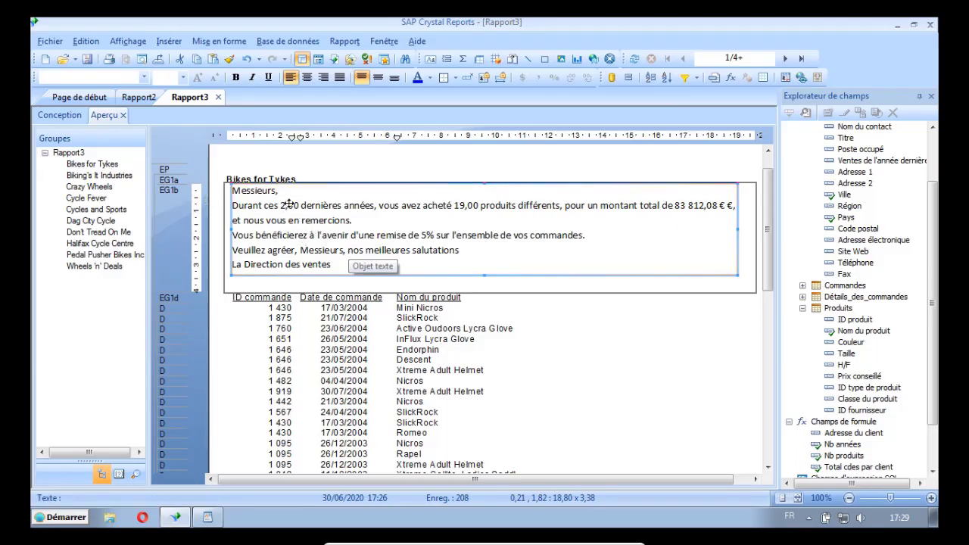
{"action": "left_click", "coordinate": [60, 115]}
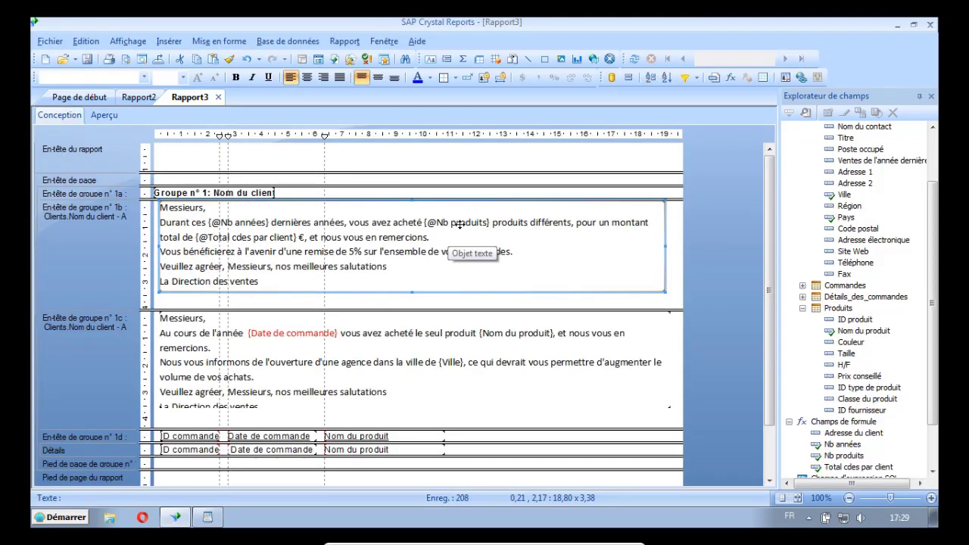
{"action": "double_click", "coordinate": [233, 222]}
{"action": "left_click", "coordinate": [235, 221]}
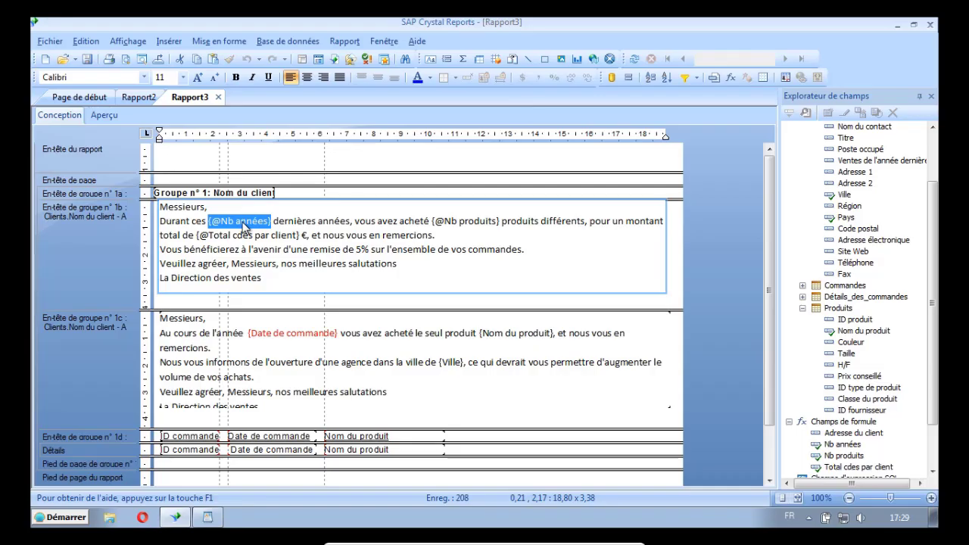
{"action": "right_click", "coordinate": [243, 227]}
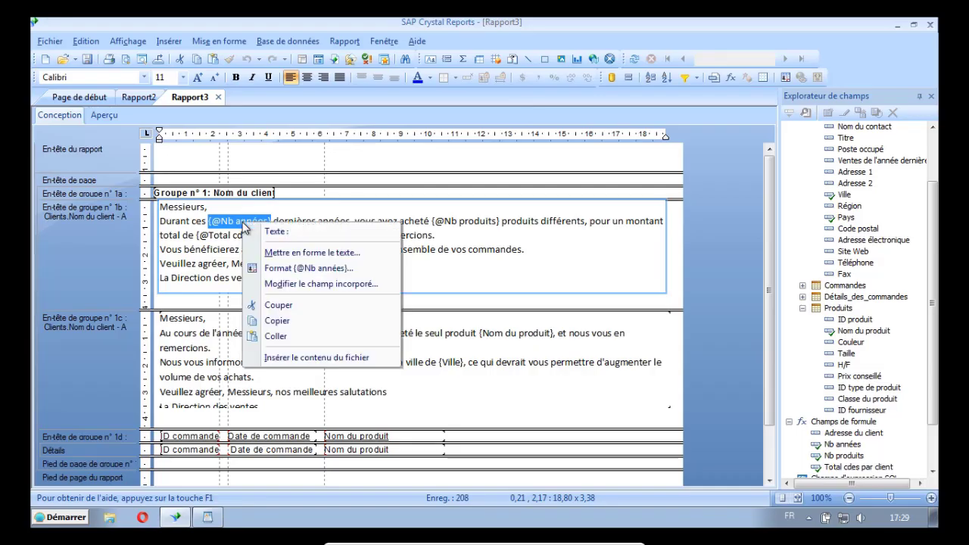
{"action": "left_click", "coordinate": [285, 269]}
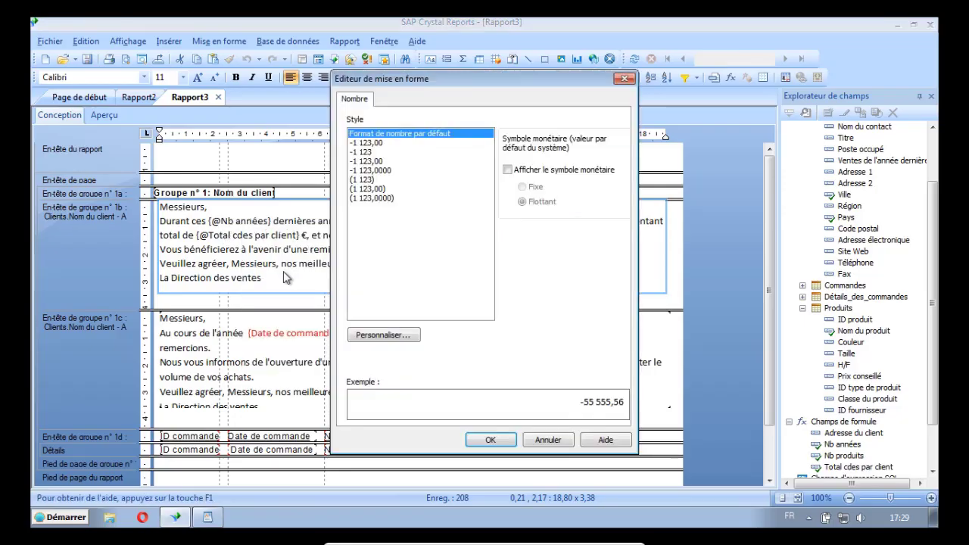
{"action": "left_click", "coordinate": [368, 152]}
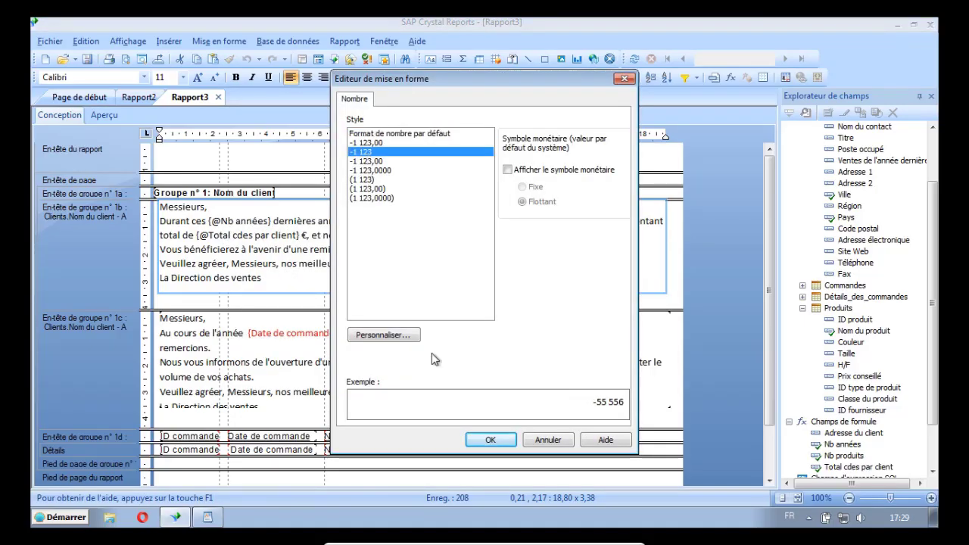
{"action": "left_click", "coordinate": [491, 440]}
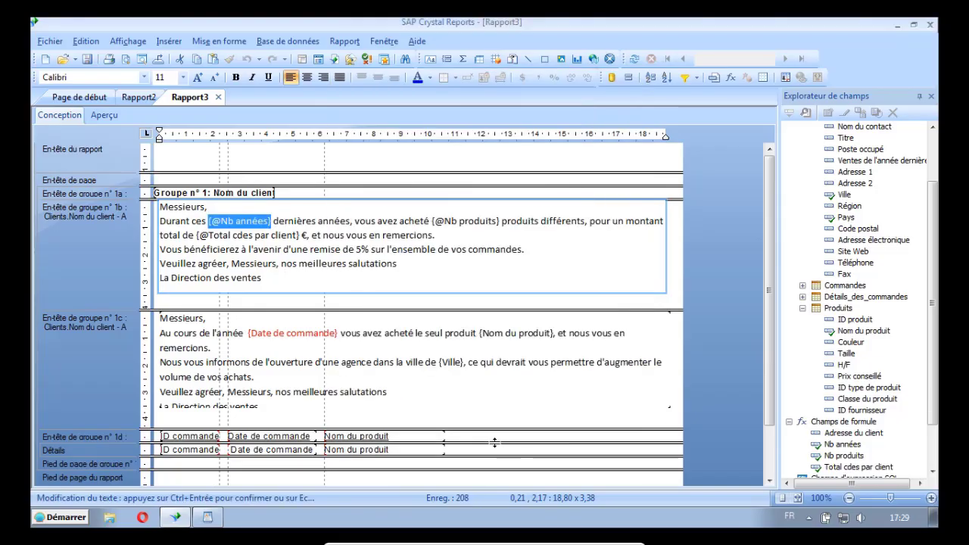
- Format the embedded Nb produits field in the same letter with the -1 123 number style and leave text editing
{"action": "left_click", "coordinate": [470, 224]}
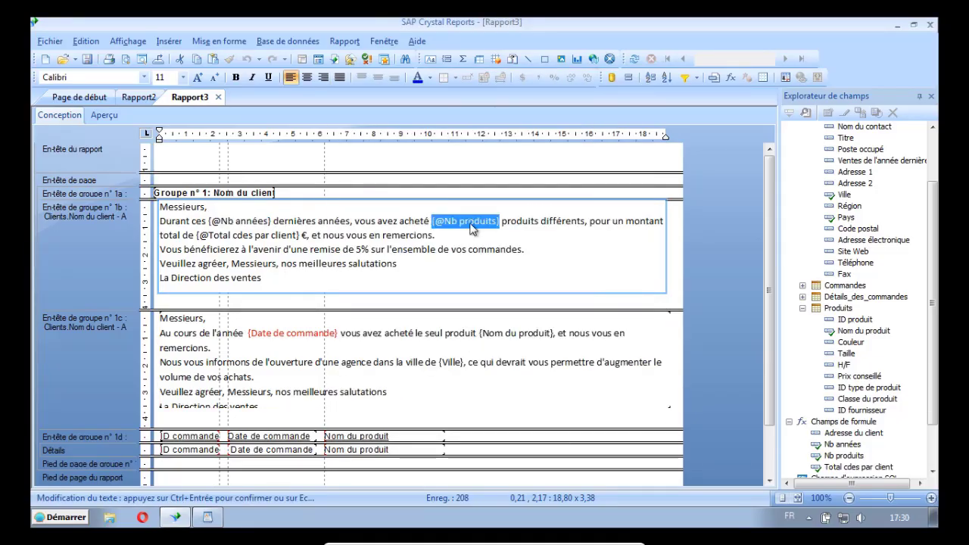
{"action": "right_click", "coordinate": [470, 227]}
{"action": "left_click", "coordinate": [523, 270]}
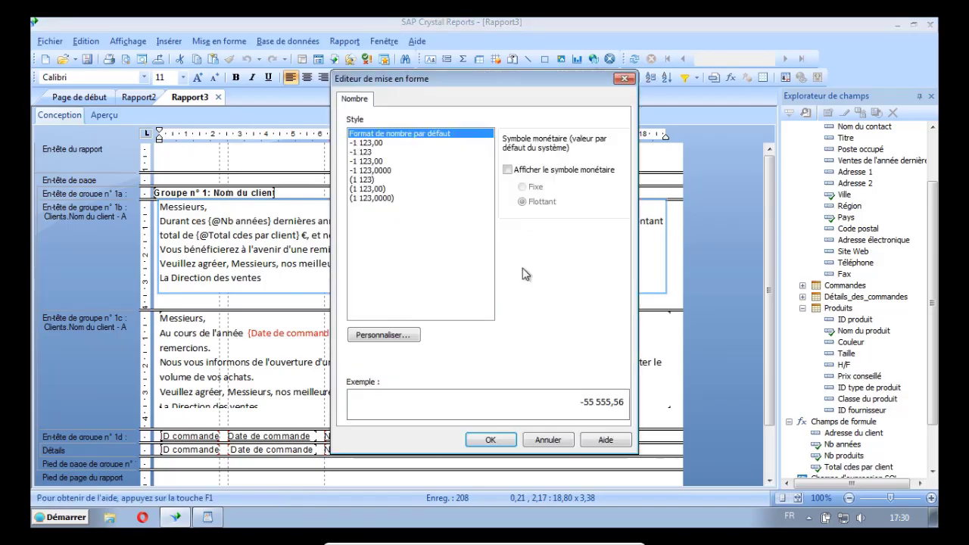
{"action": "left_click", "coordinate": [370, 152]}
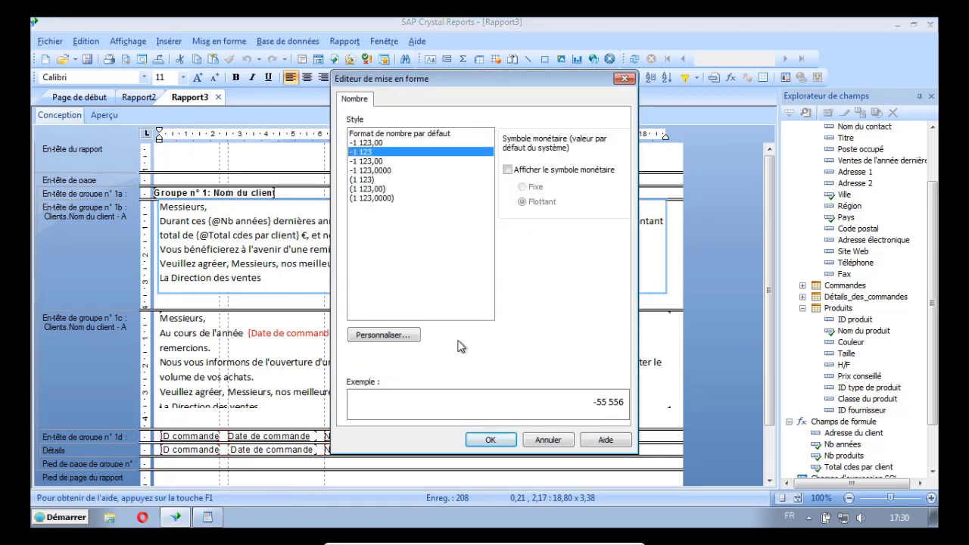
{"action": "left_click", "coordinate": [491, 440]}
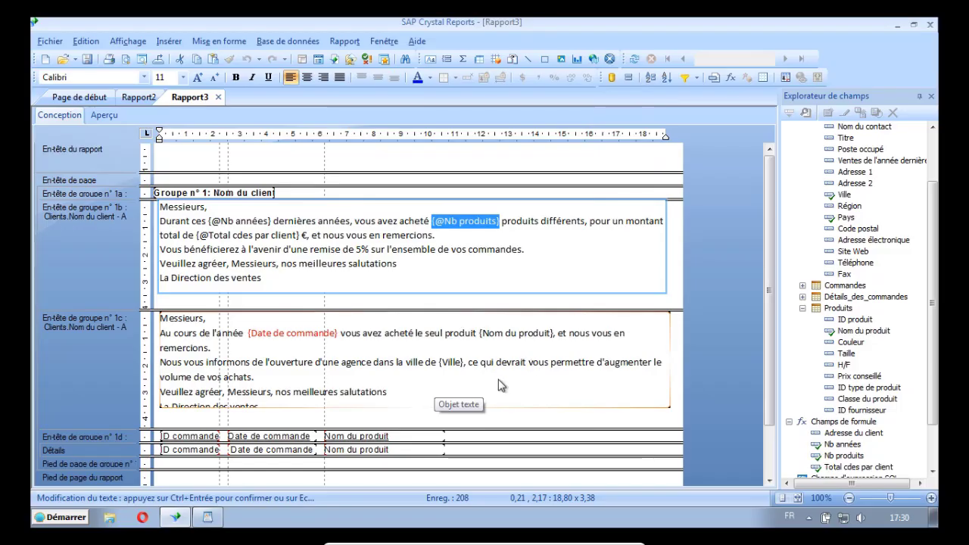
{"action": "left_click", "coordinate": [220, 181]}
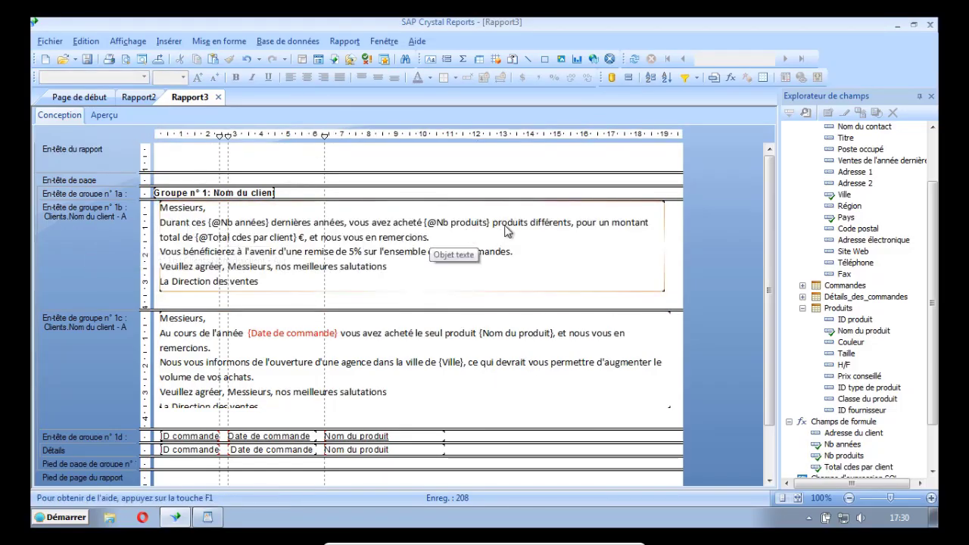
- Make the group header 1a section taller and place the Adresse du client formula field directly beneath the group name
{"action": "left_click_drag", "start_coordinate": [673, 199], "coordinate": [673, 256]}
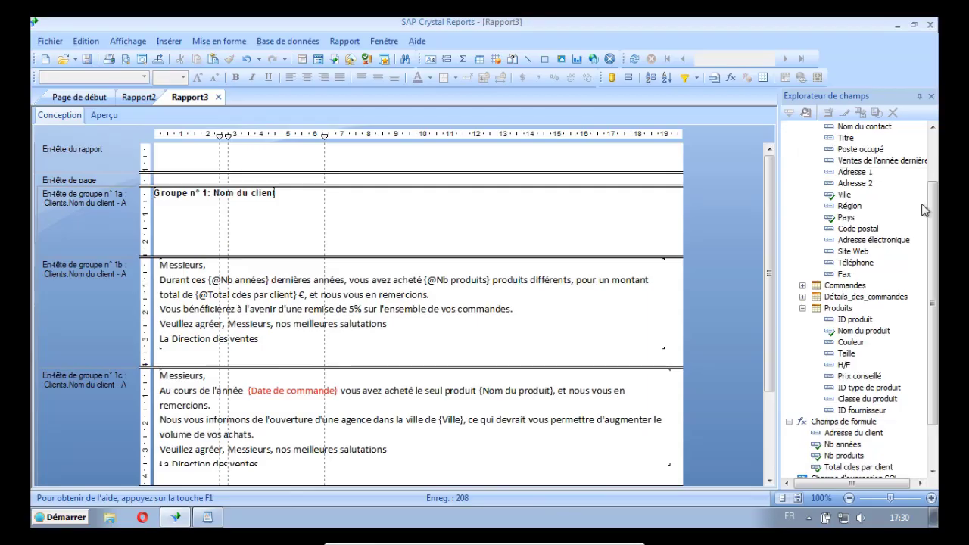
{"action": "left_click_drag", "start_coordinate": [934, 230], "coordinate": [933, 146]}
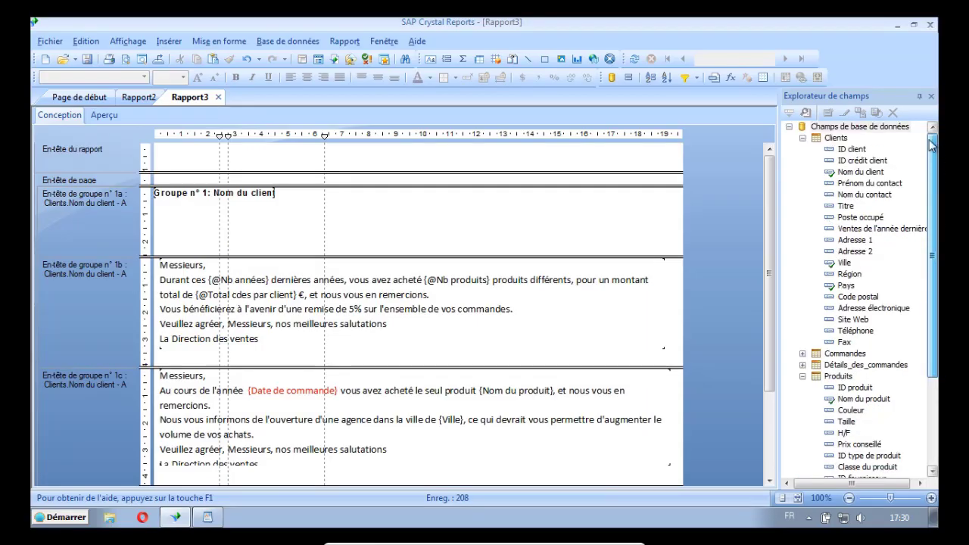
{"action": "left_click", "coordinate": [802, 138]}
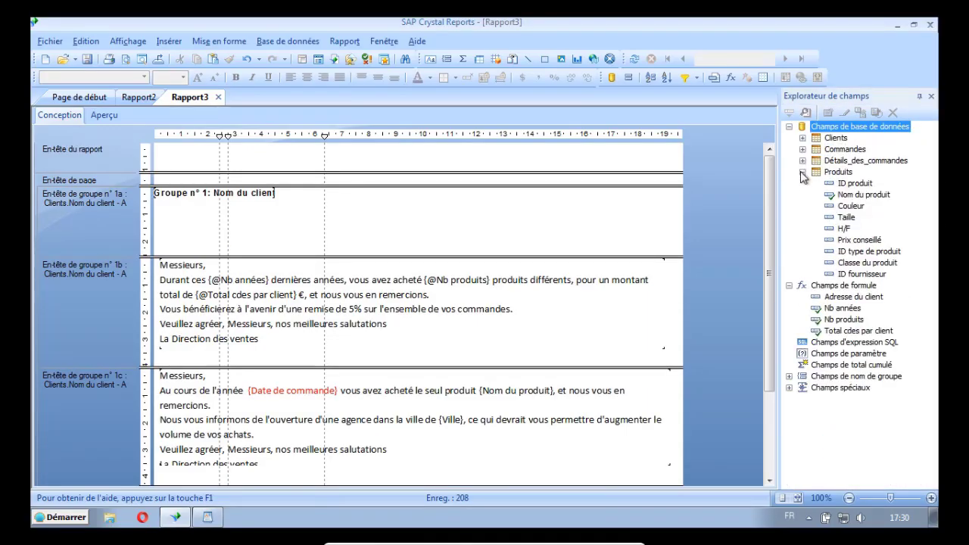
{"action": "left_click", "coordinate": [802, 171]}
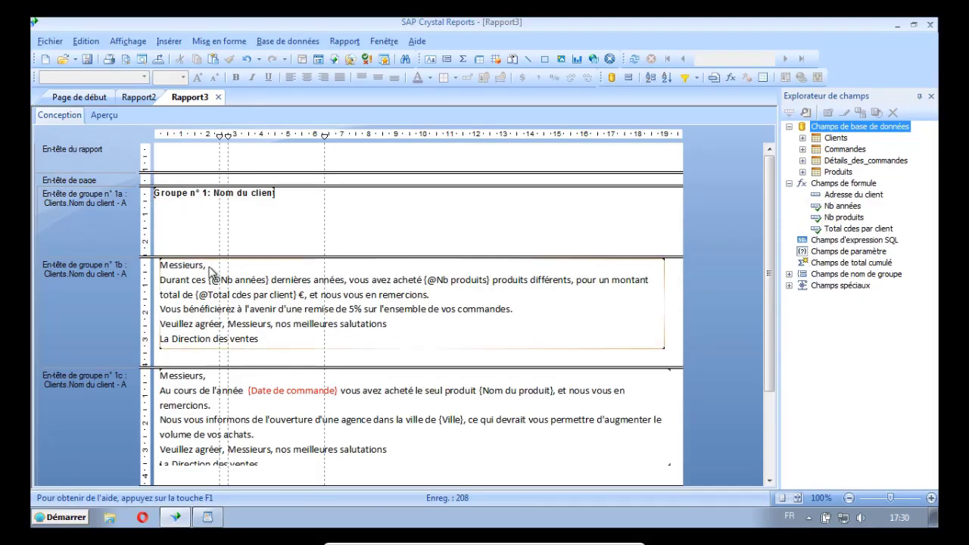
{"action": "left_click", "coordinate": [850, 197]}
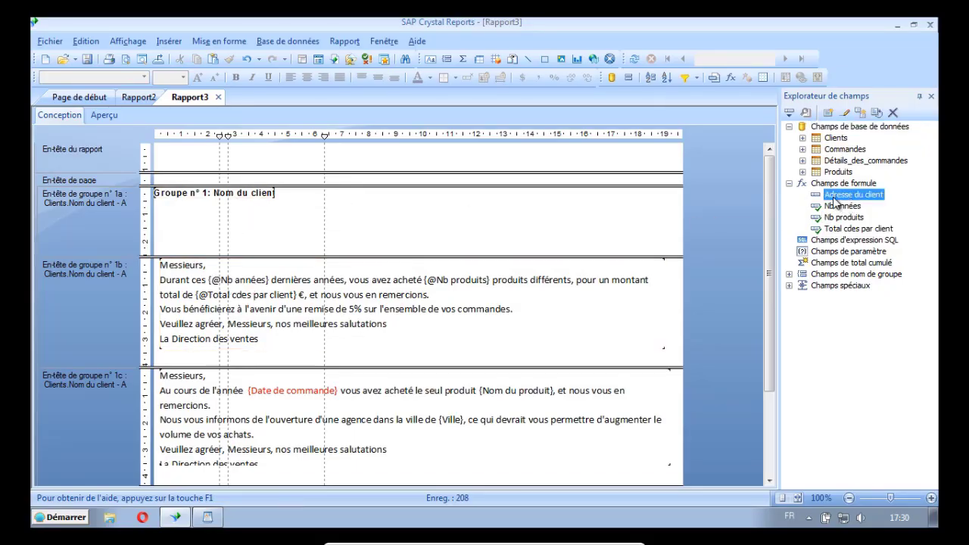
{"action": "left_click_drag", "start_coordinate": [834, 200], "coordinate": [157, 209]}
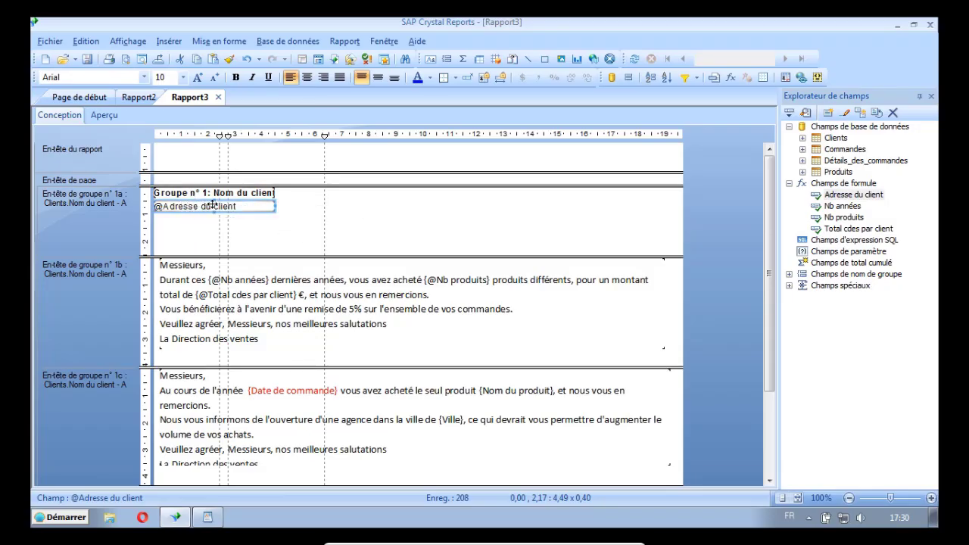
- Make the Adresse du client field bold and stretch its height to about 2 cm, down to the section's lower edge
{"action": "left_click", "coordinate": [236, 78]}
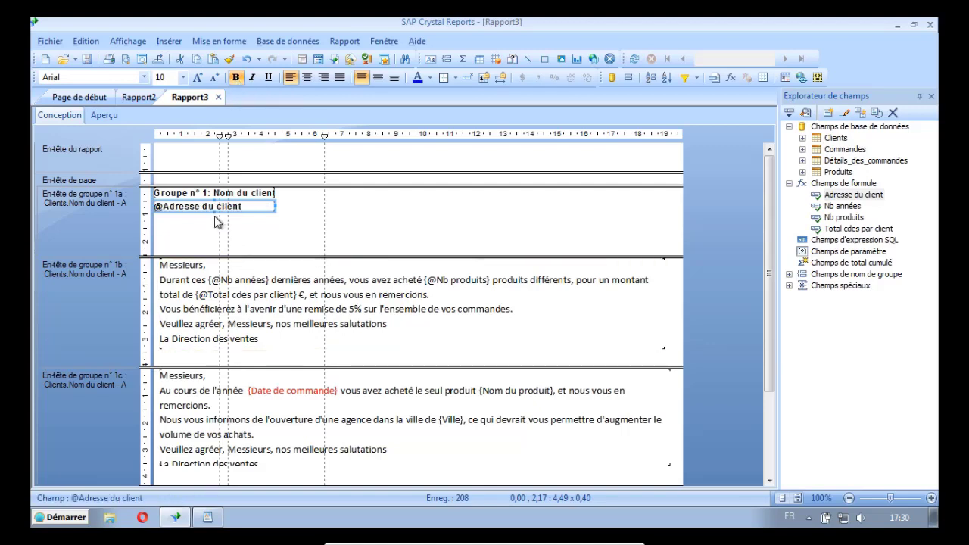
{"action": "left_click_drag", "start_coordinate": [214, 213], "coordinate": [219, 255]}
{"action": "left_click", "coordinate": [316, 240]}
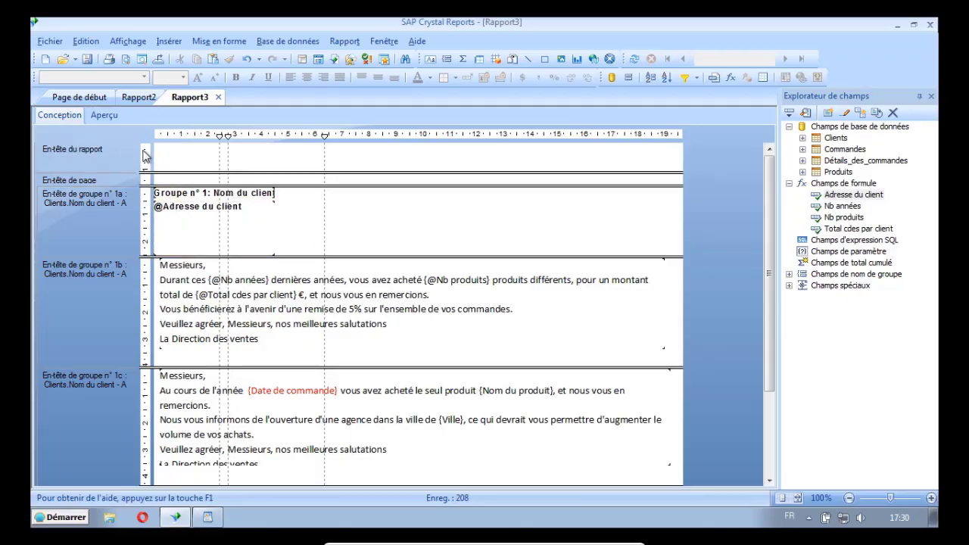
- Page through the client letters in the preview and widen the address field to about 5.9 cm on the Crazy Wheels page
{"action": "left_click", "coordinate": [105, 115]}
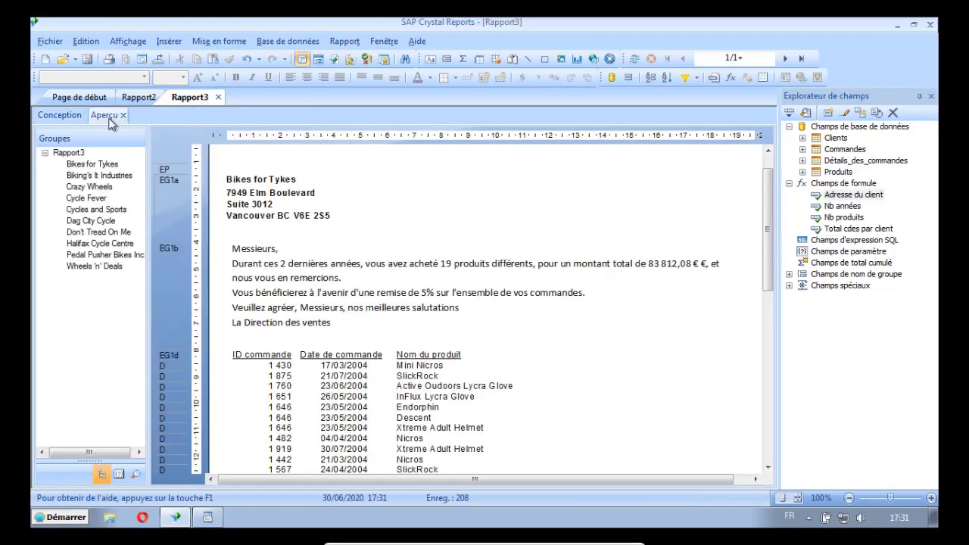
{"action": "scroll", "coordinate": [669, 189], "scroll_direction": "up", "scroll_amount": 1}
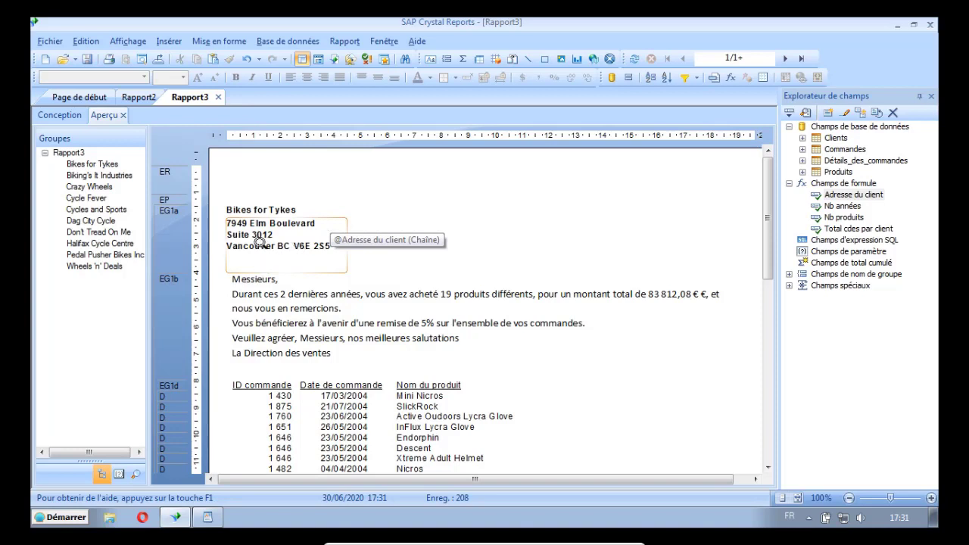
{"action": "left_click", "coordinate": [785, 58]}
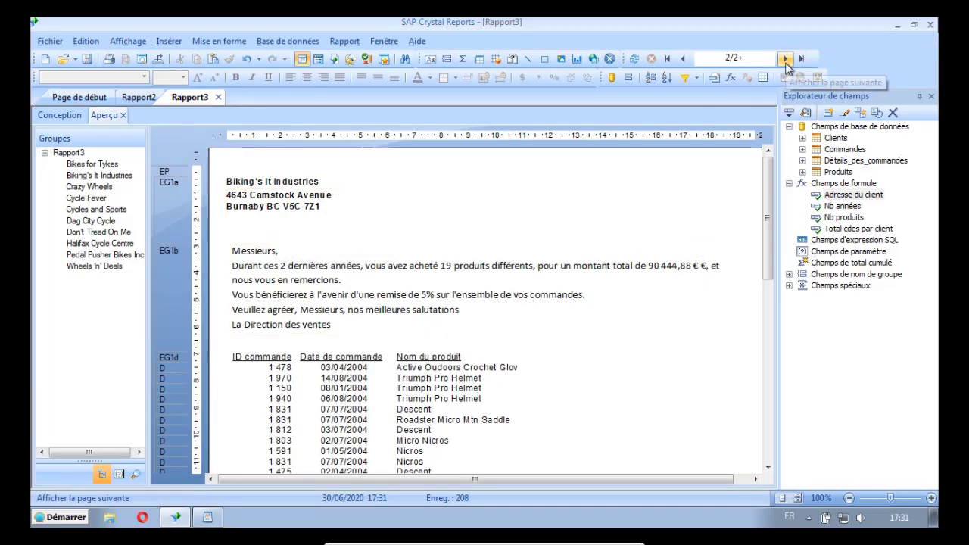
{"action": "left_click", "coordinate": [786, 59]}
{"action": "left_click", "coordinate": [320, 208]}
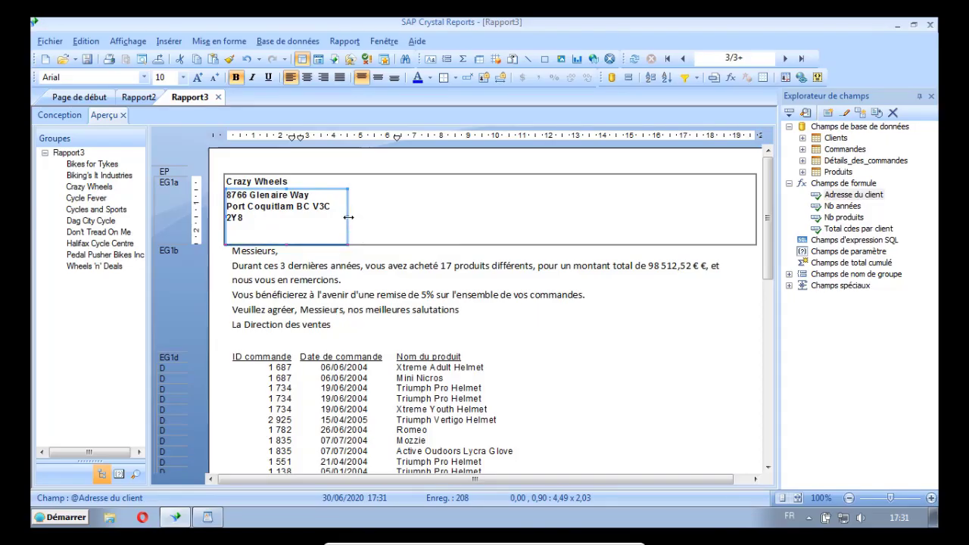
{"action": "left_click_drag", "start_coordinate": [348, 218], "coordinate": [387, 223]}
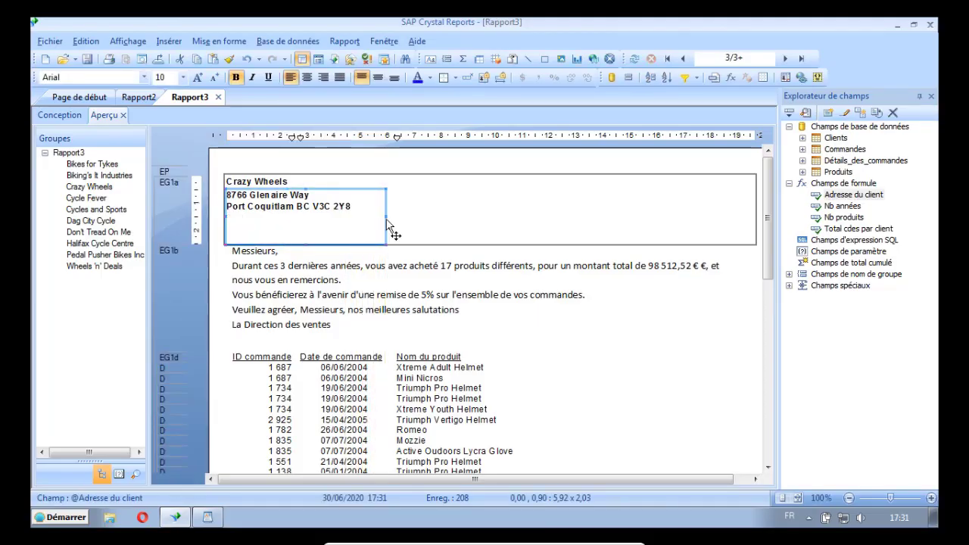
{"action": "left_click", "coordinate": [631, 366]}
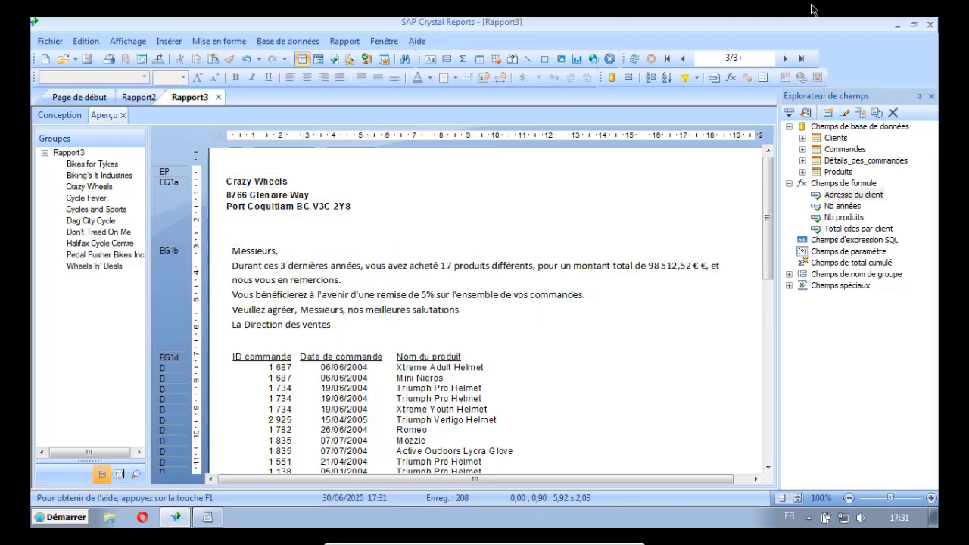
{"action": "left_click", "coordinate": [784, 61]}
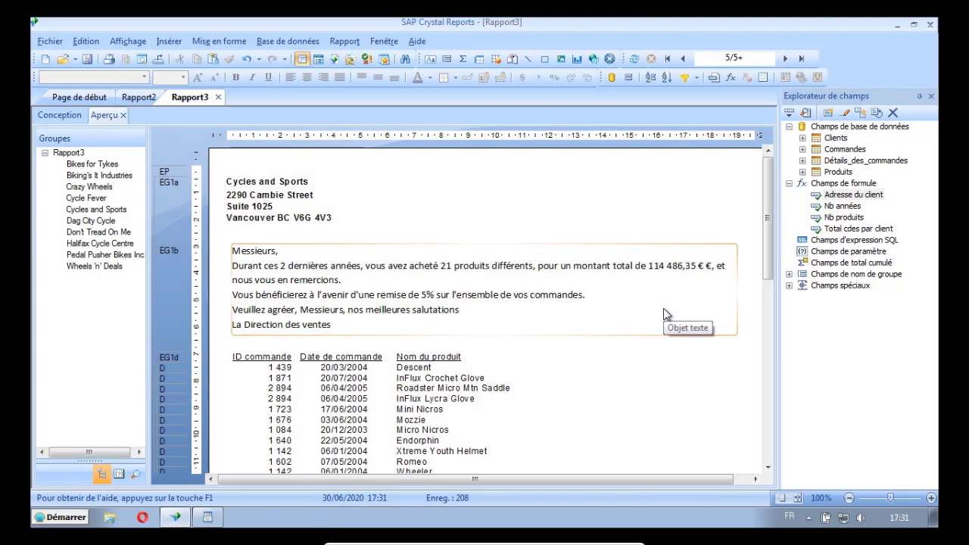
- Save the report as FR_738_07_01 in the Crystal Reports folder on the local disk C:
{"action": "left_click", "coordinate": [87, 60]}
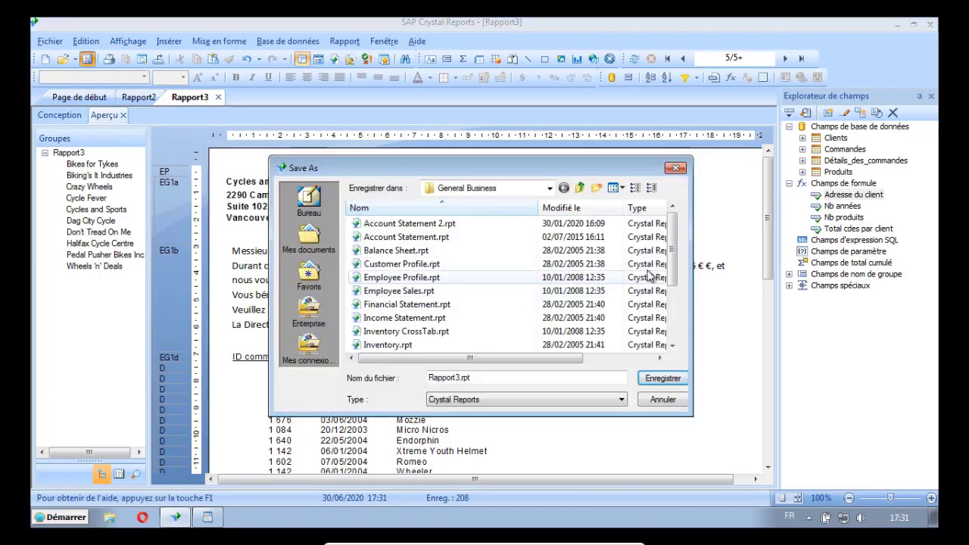
{"action": "left_click", "coordinate": [549, 187]}
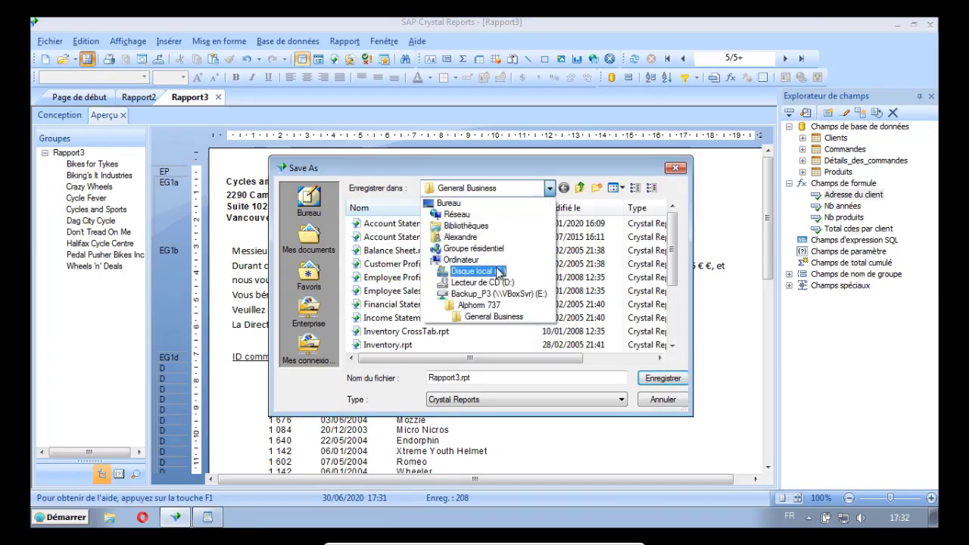
{"action": "left_click", "coordinate": [459, 272]}
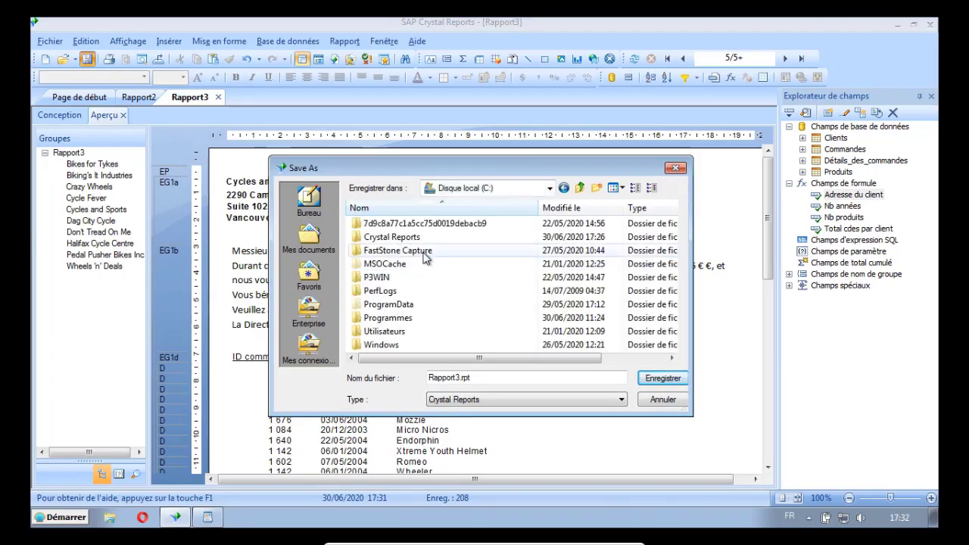
{"action": "double_click", "coordinate": [419, 238]}
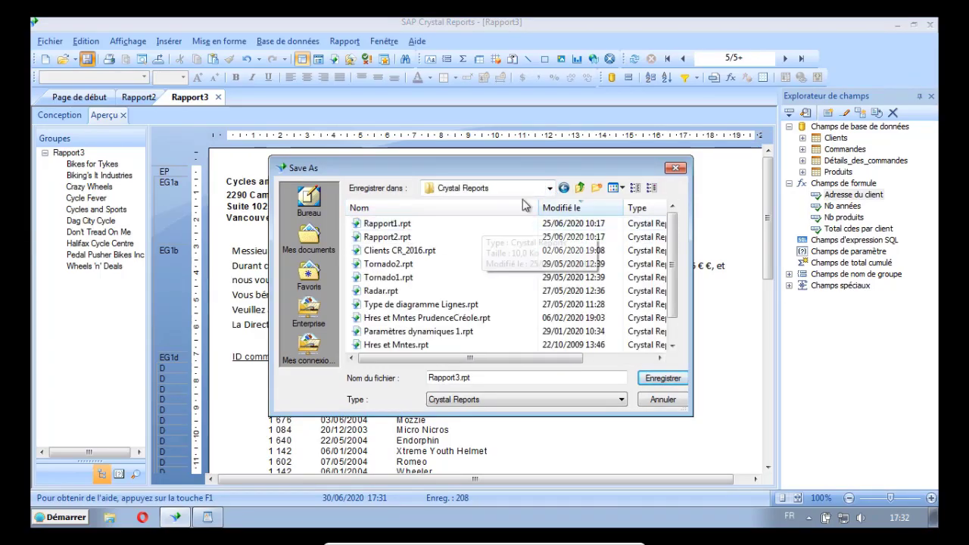
{"action": "left_click", "coordinate": [579, 188]}
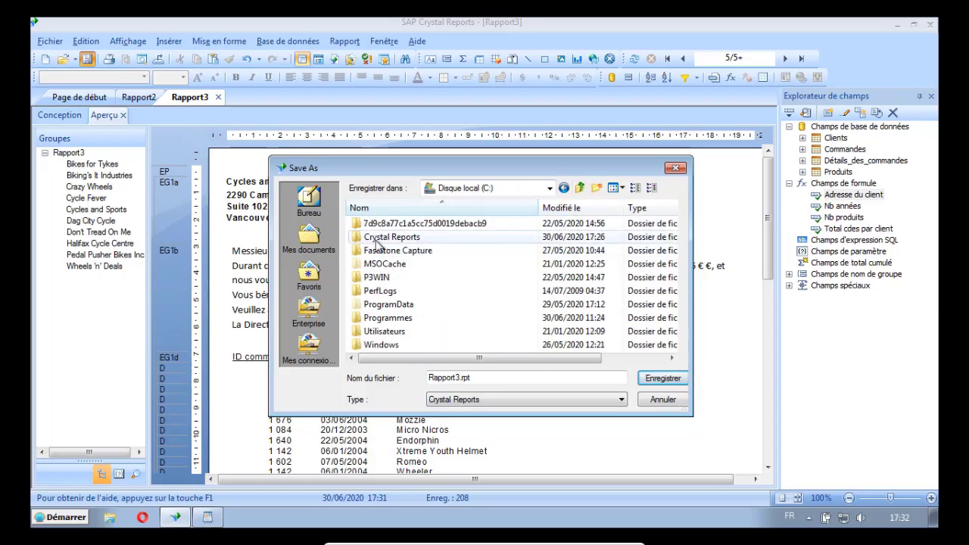
{"action": "double_click", "coordinate": [376, 238]}
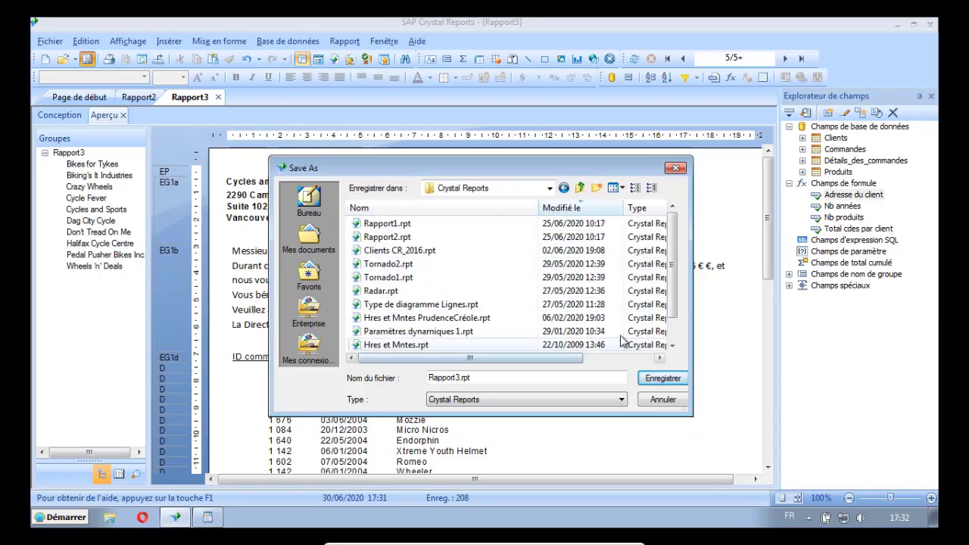
{"action": "double_click", "coordinate": [457, 377]}
{"action": "type", "text": "F"}
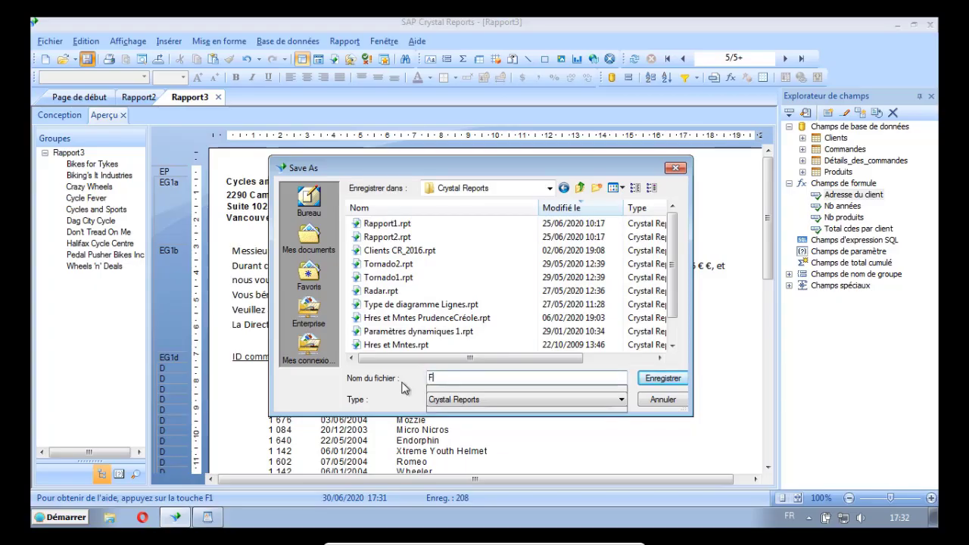
{"action": "type", "text": "R_73"}
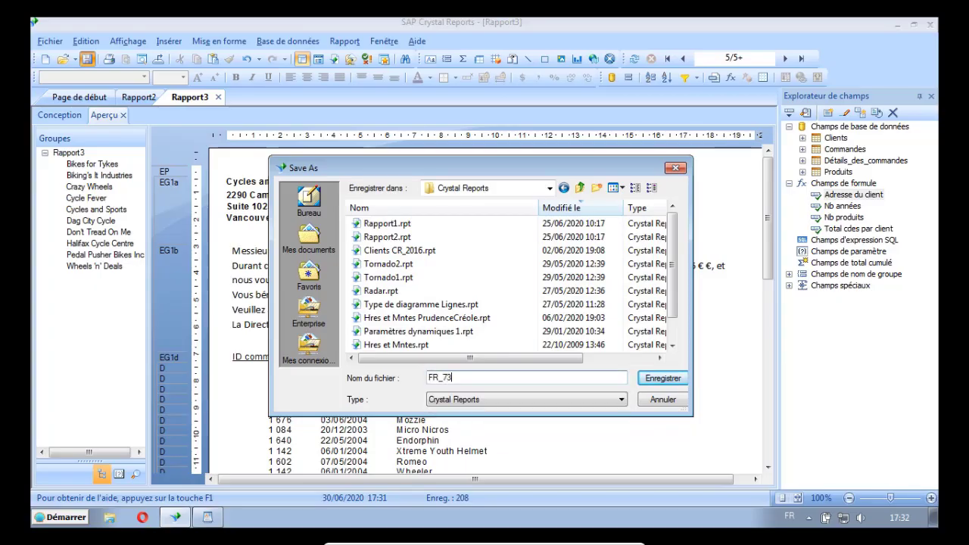
{"action": "type", "text": "8_07_01"}
{"action": "left_click", "coordinate": [657, 378]}
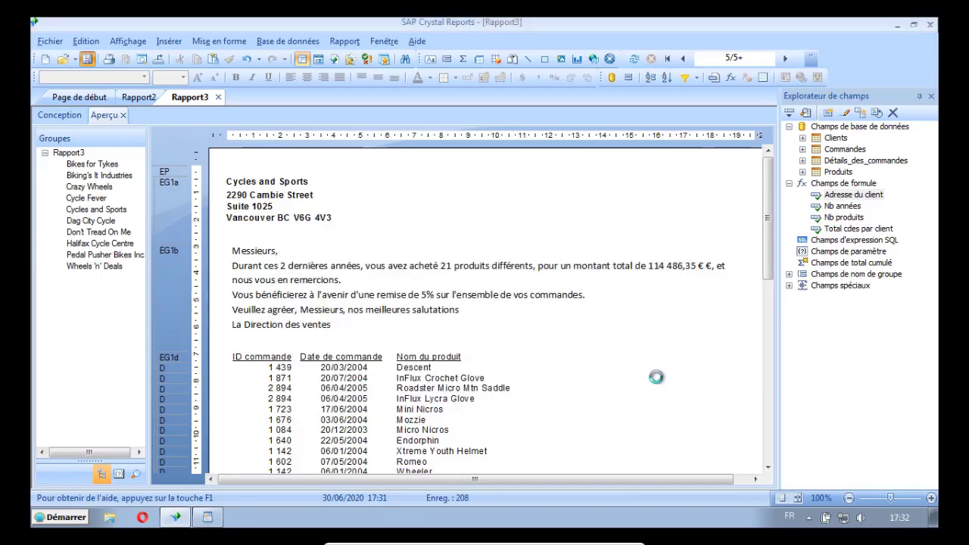